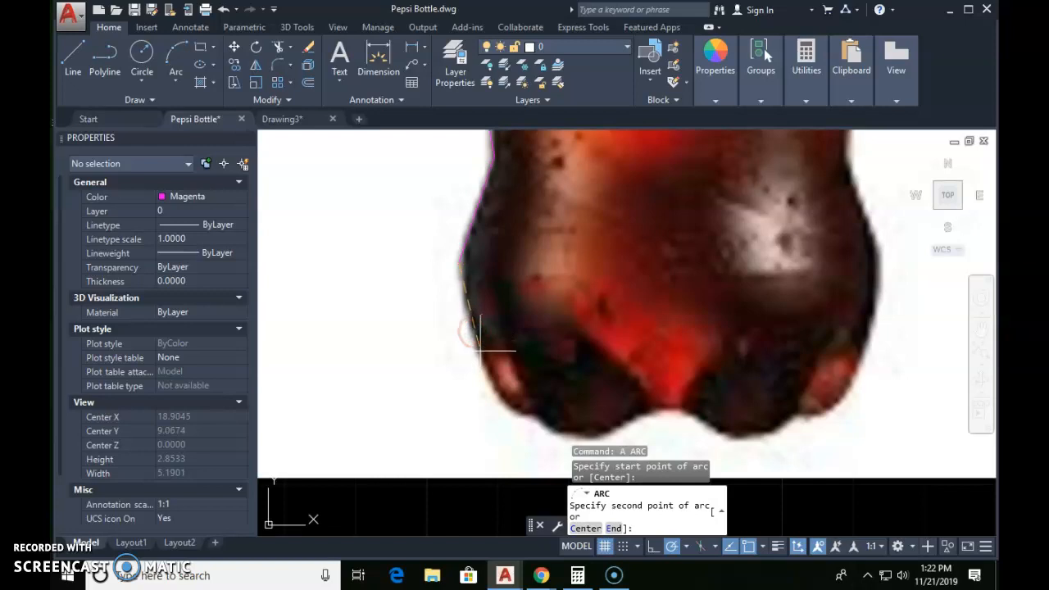
# Step: Complete the three-point arc tracing the bottle's lower left edge, ending it just below the picture
pyautogui.scroll(-3, 508, 418)
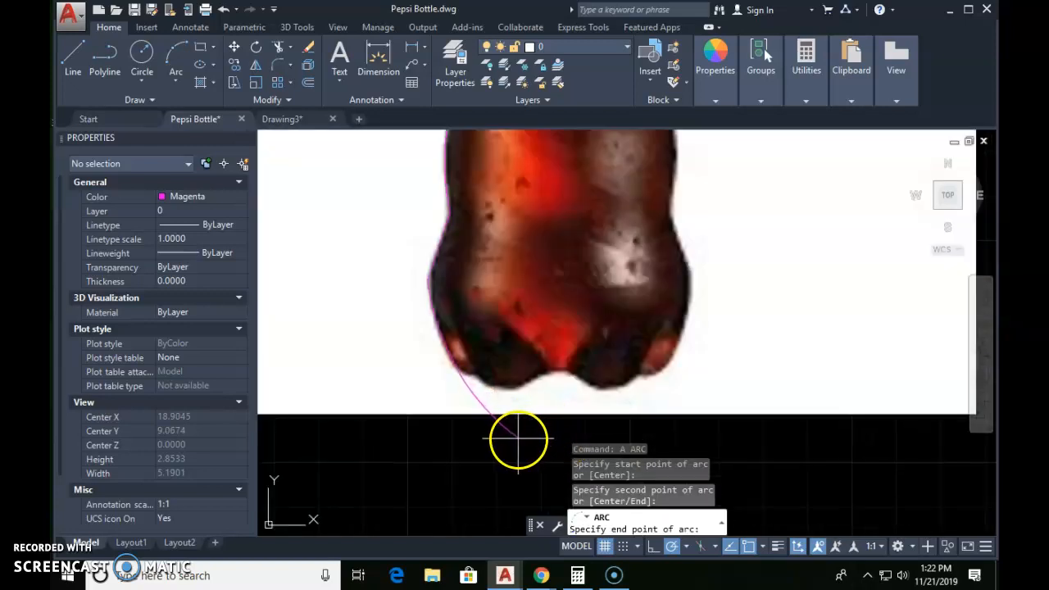
pyautogui.click(516, 440)
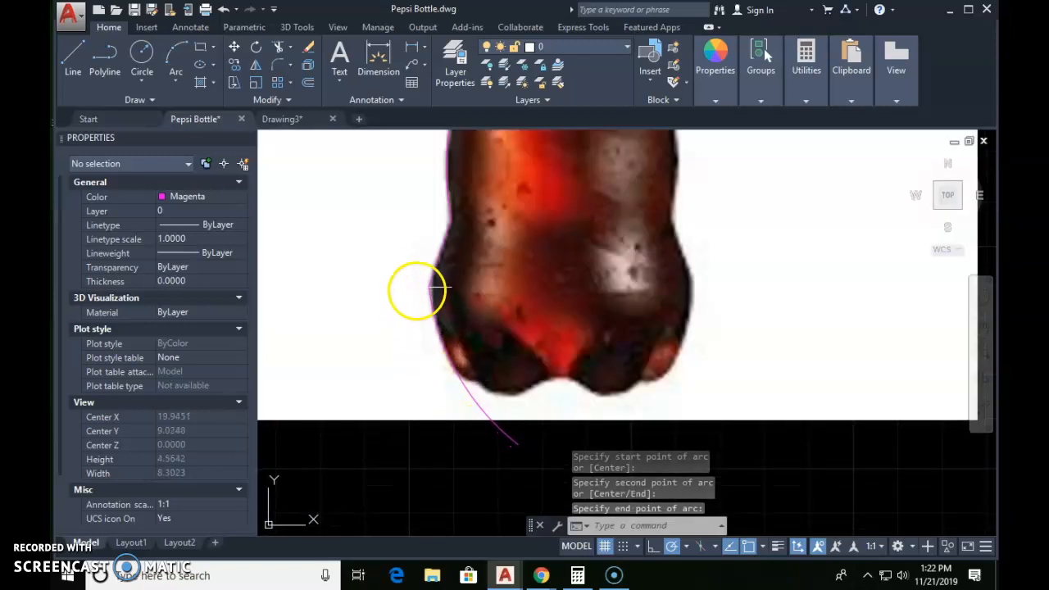
pyautogui.scroll(2, 422, 282)
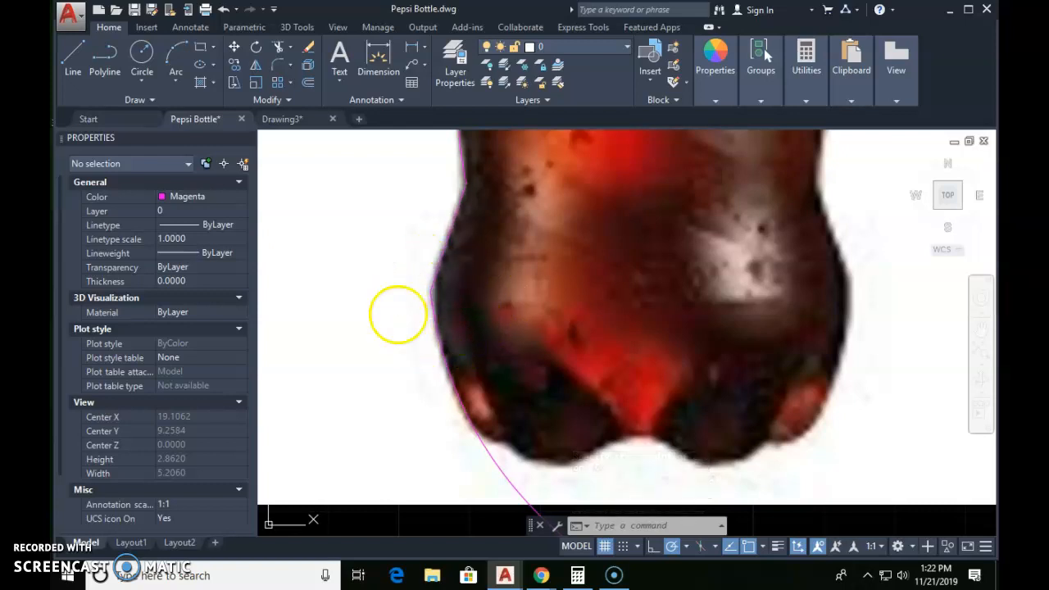
pyautogui.scroll(-3, 503, 335)
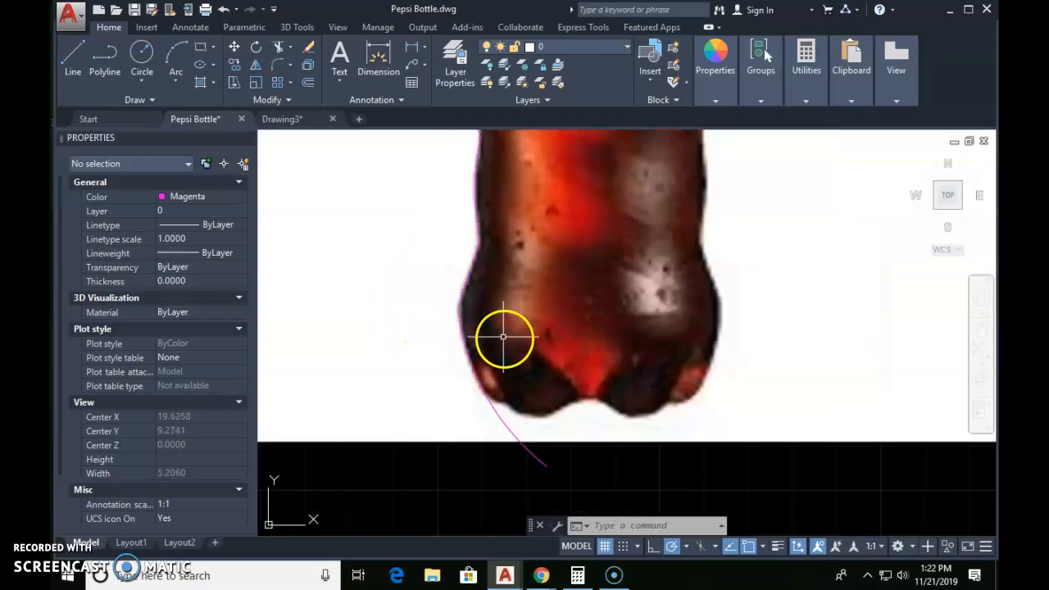
pyautogui.moveTo(518, 358); pyautogui.dragTo(521, 418, button='middle')
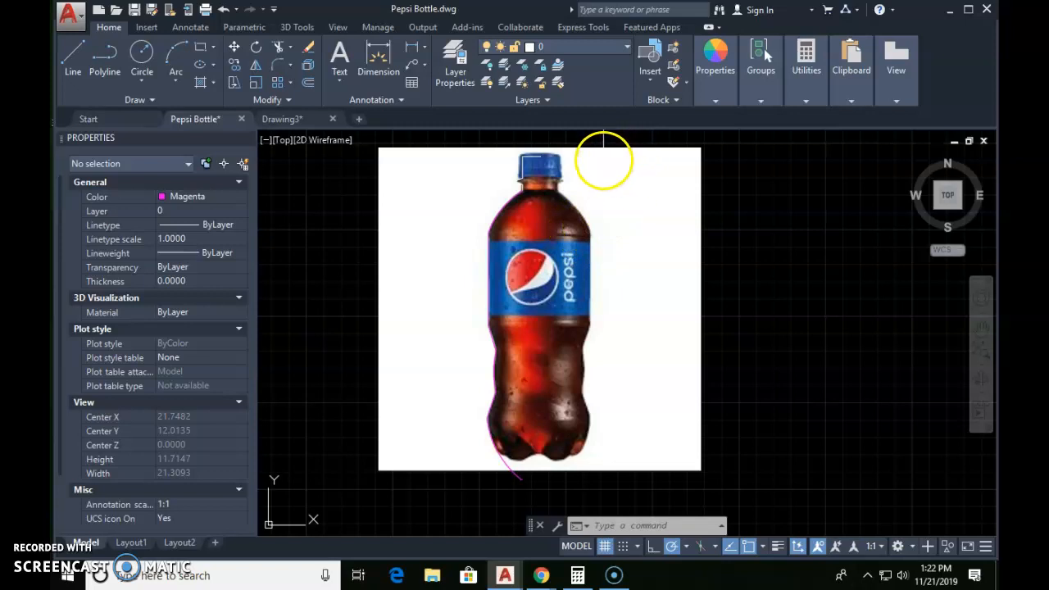
# Step: Freeze the Picture layer so only the traced bottle outline is displayed
pyautogui.click(574, 47)
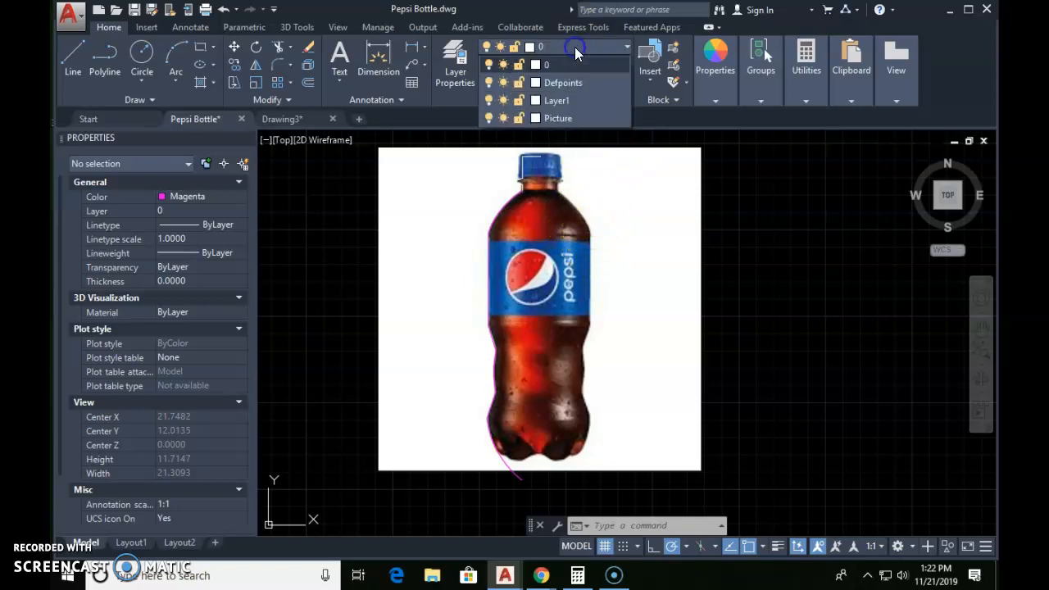
pyautogui.click(503, 118)
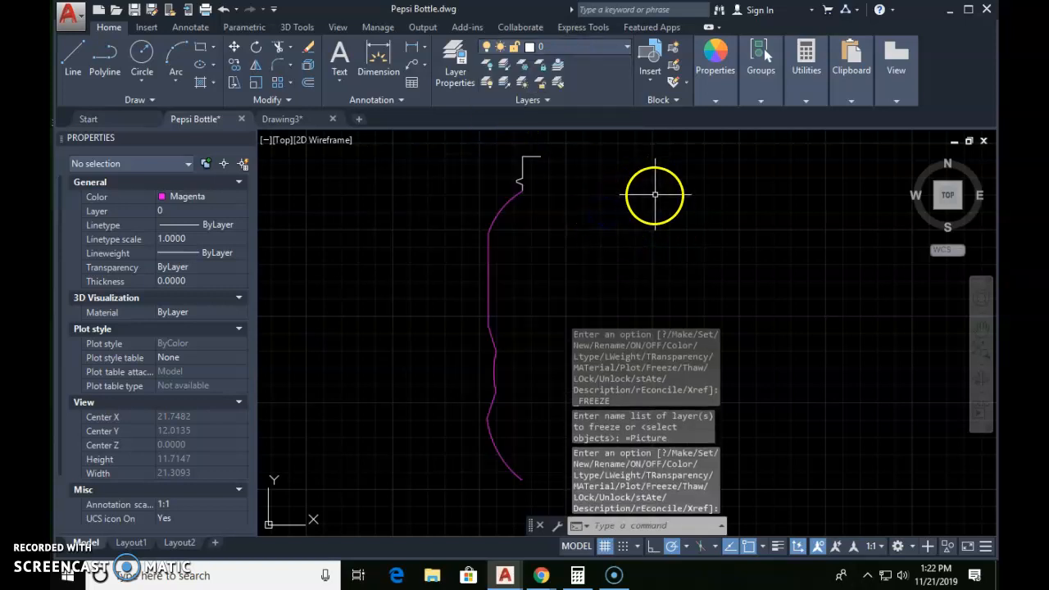
pyautogui.press('Escape')
pyautogui.press('Escape')
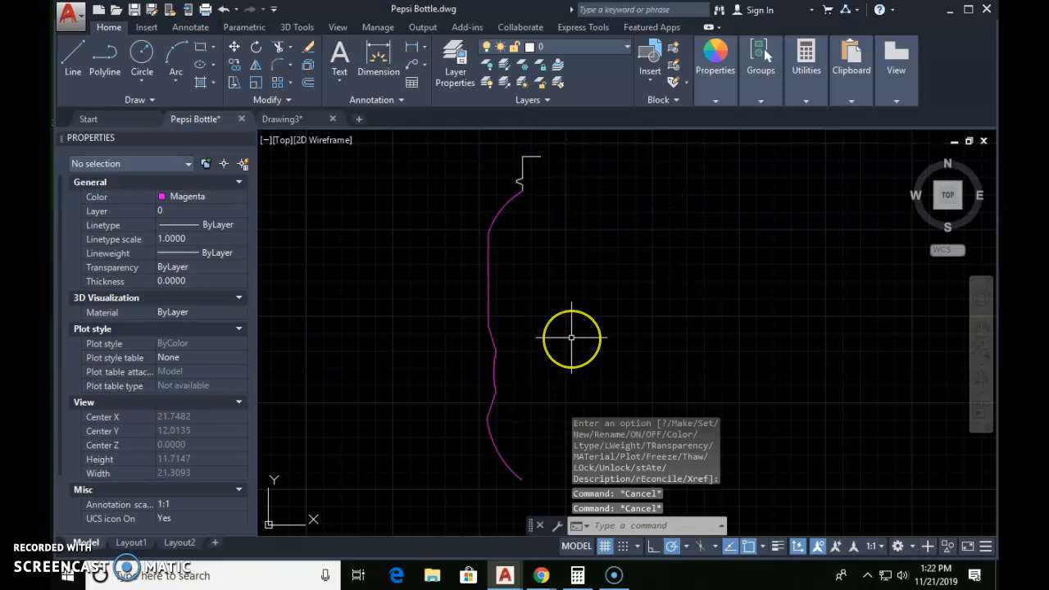
# Step: Offset the horizontal line at the top of the cap 8.6 units downward to form the base line
pyautogui.write('o')
pyautogui.press('Return')
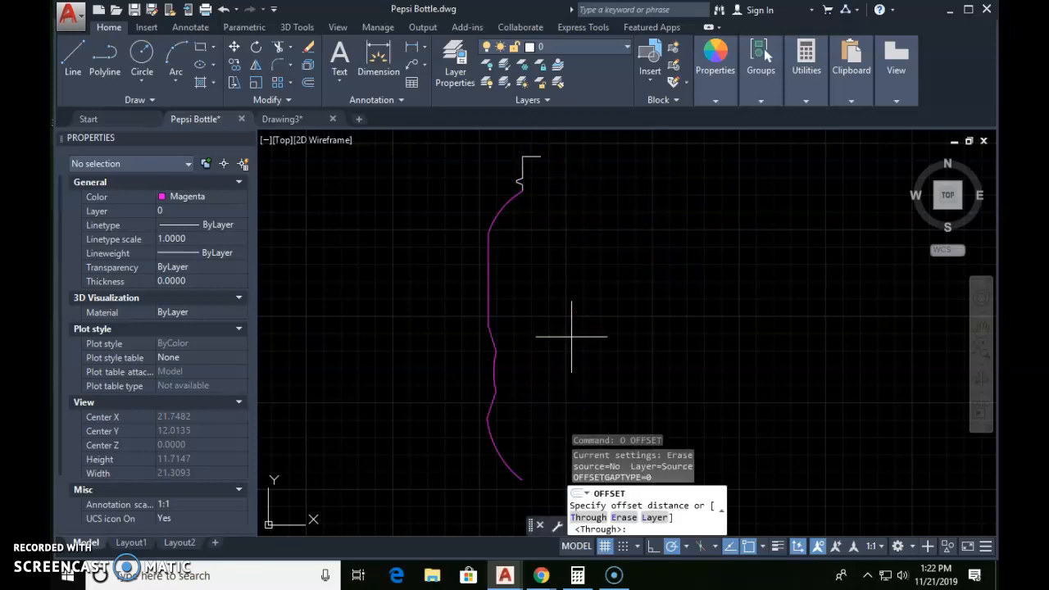
pyautogui.write('8.6')
pyautogui.press('Return')
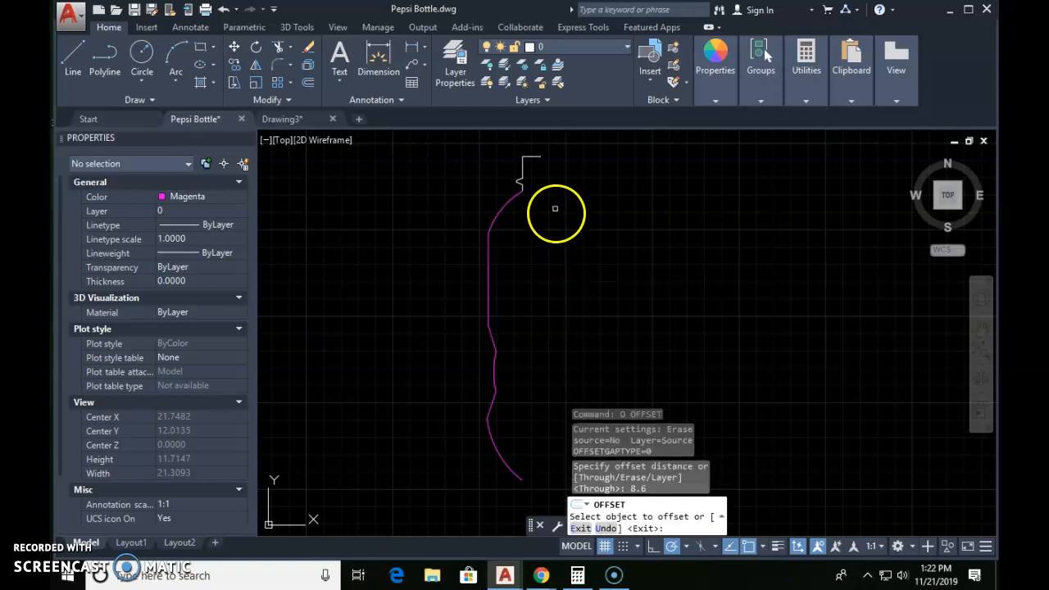
pyautogui.click(533, 155)
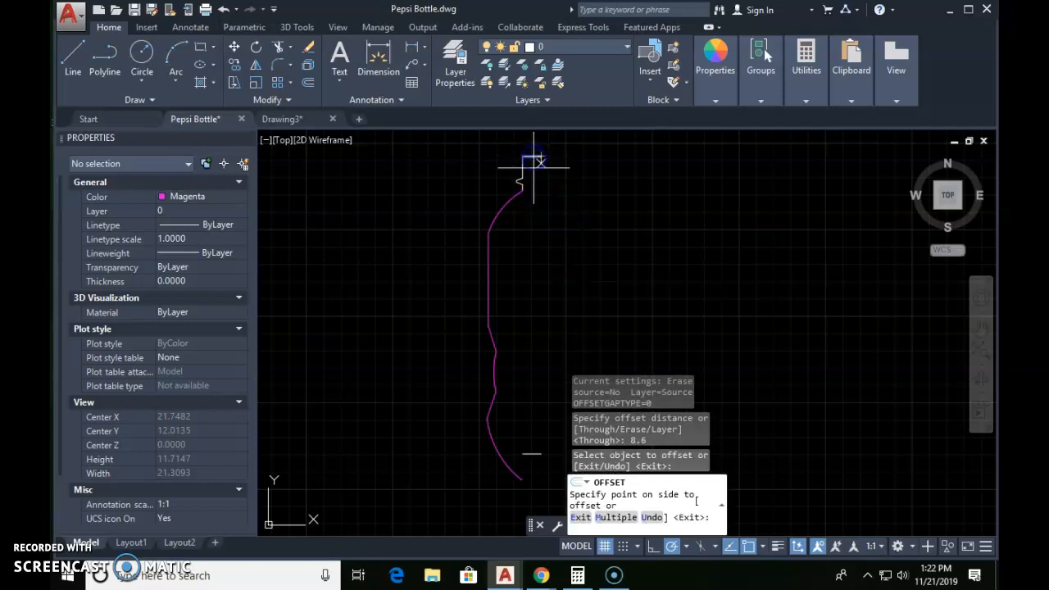
pyautogui.click(533, 327)
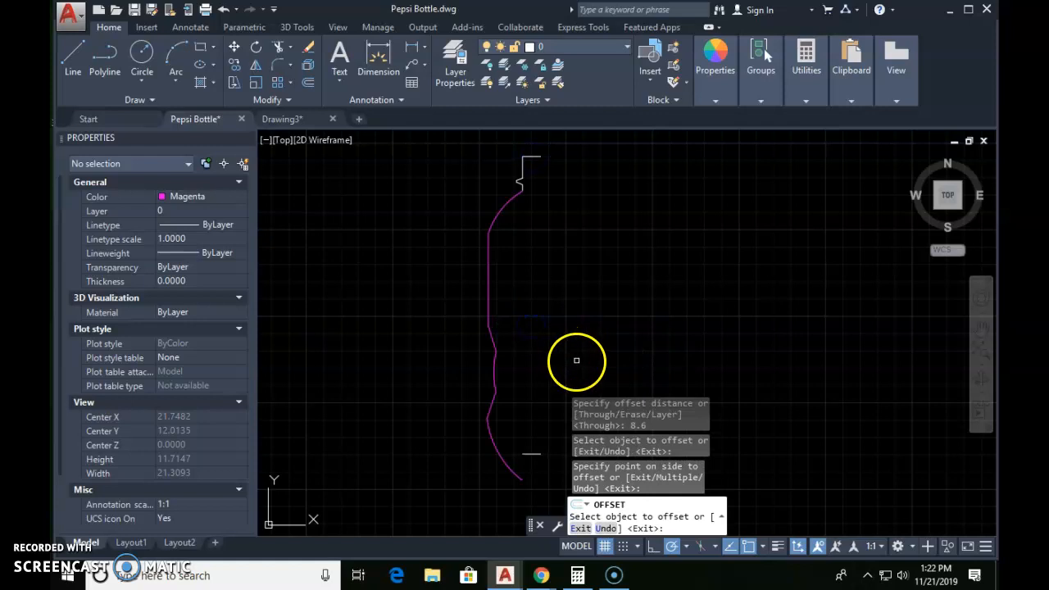
pyautogui.press('Escape')
# Step: Stretch the left end of the base line outward until it crosses past the lower arc
pyautogui.scroll(8, 511, 374)
pyautogui.scroll(-4, 495, 384)
pyautogui.click(481, 394)
pyautogui.click(458, 394)
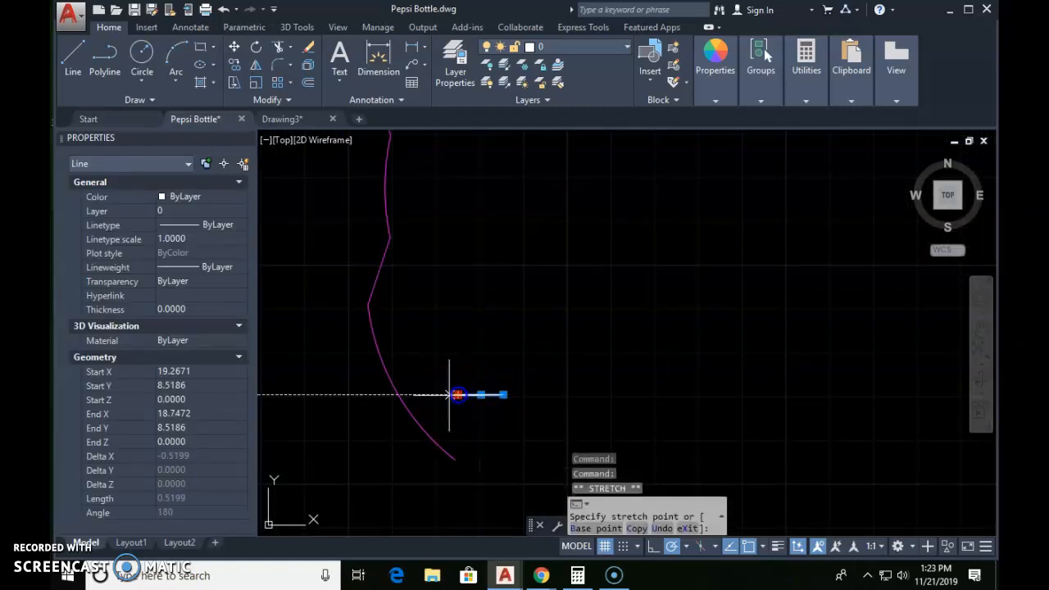
pyautogui.click(349, 394)
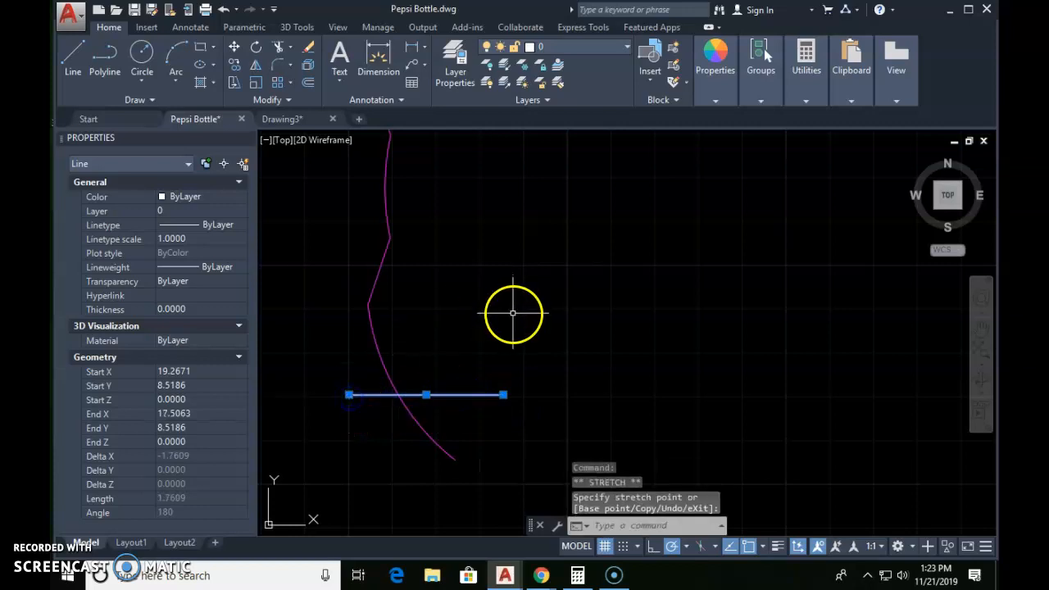
pyautogui.press('Escape')
pyautogui.press('Escape')
# Step: Trim the arc below the base line and the part of the base line outside the arc
pyautogui.write('tr')
pyautogui.press('Return')
pyautogui.press('Return')
pyautogui.click(473, 423)
pyautogui.click(404, 476)
pyautogui.click(371, 422)
pyautogui.click(340, 382)
pyautogui.press('Escape')
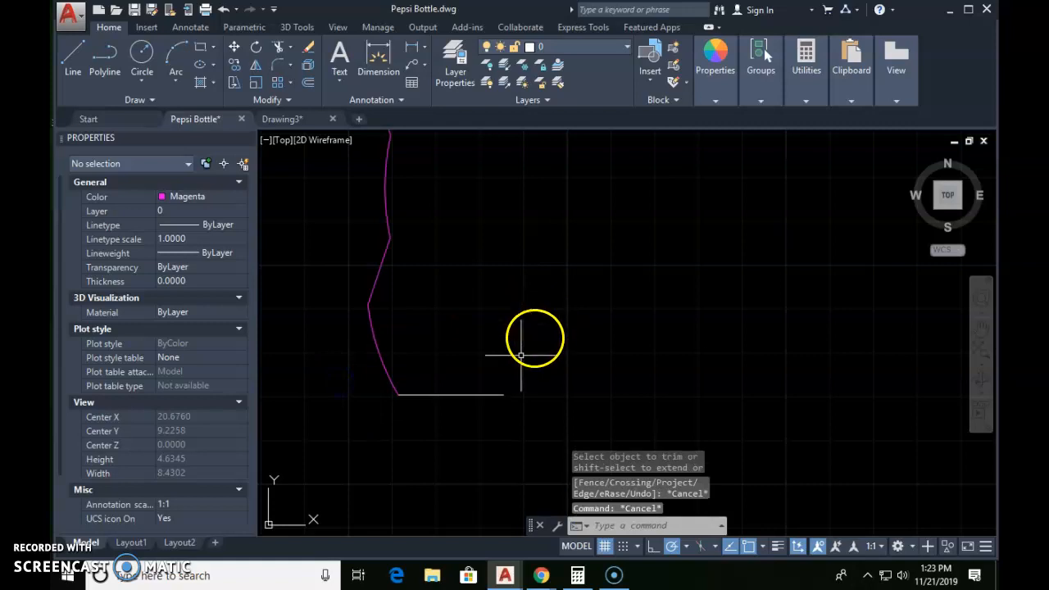
# Step: Draw a 1.4-unit horizontal line inward from the top of the straight side, continued by a vertical centre line down past the base
pyautogui.scroll(-1, 490, 342)
pyautogui.scroll(-1, 481, 313)
pyautogui.moveTo(481, 293); pyautogui.dragTo(480, 415, button='middle')
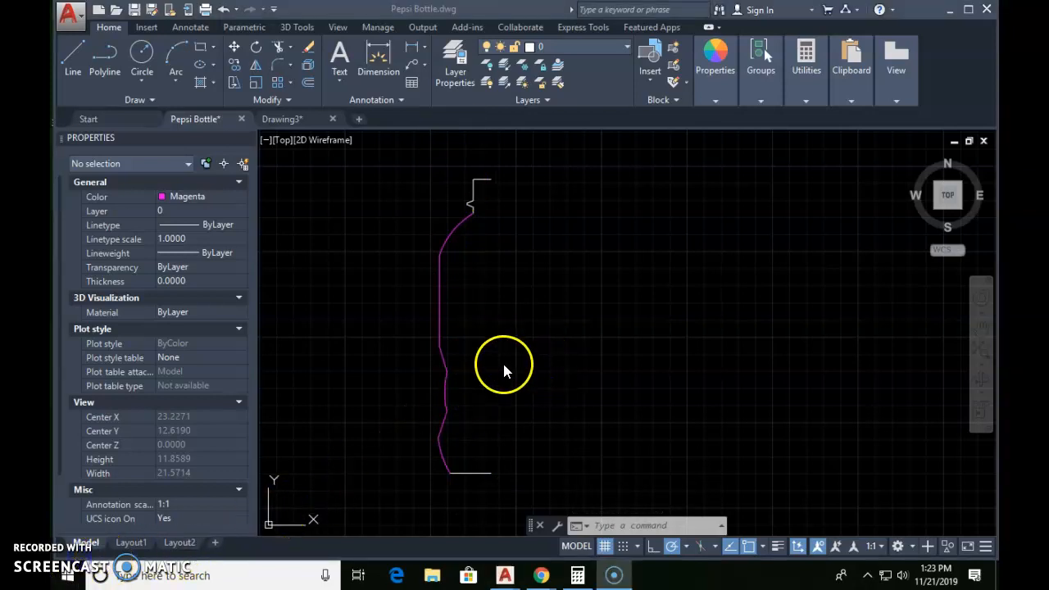
pyautogui.scroll(2, 456, 259)
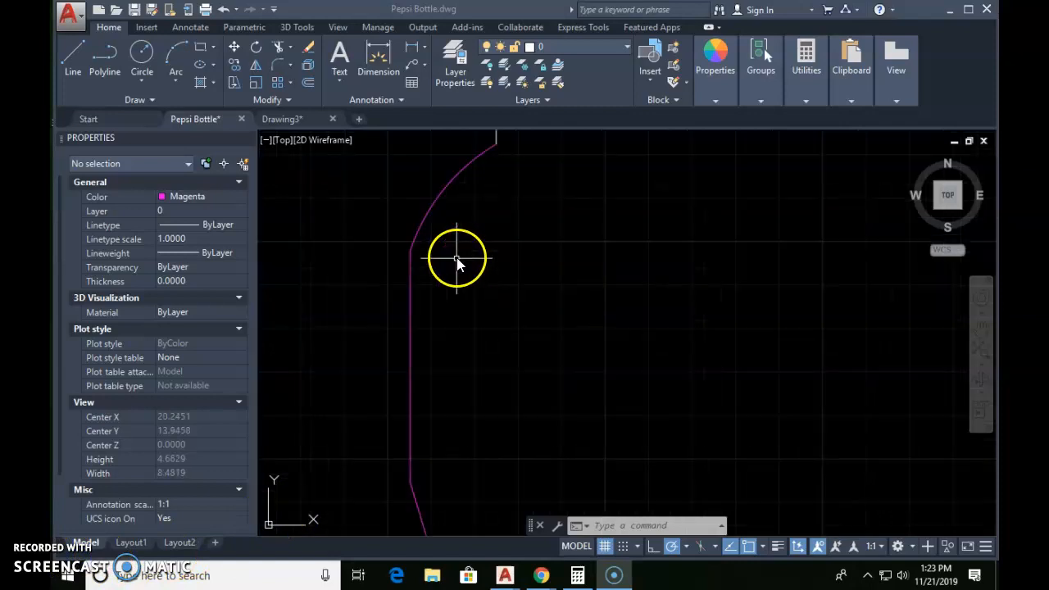
pyautogui.scroll(-2, 453, 259)
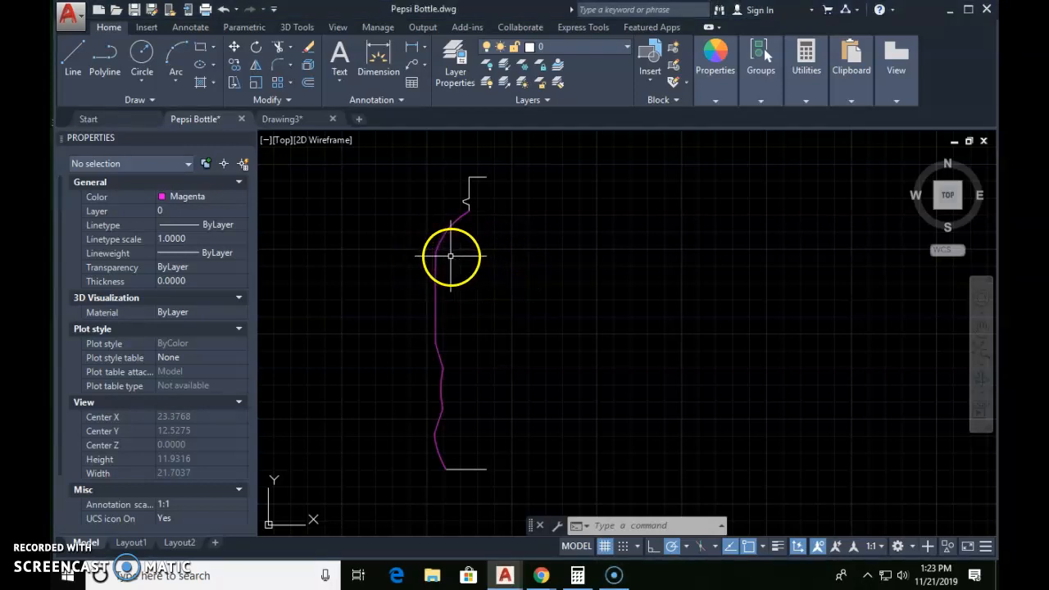
pyautogui.write('l')
pyautogui.press('Return')
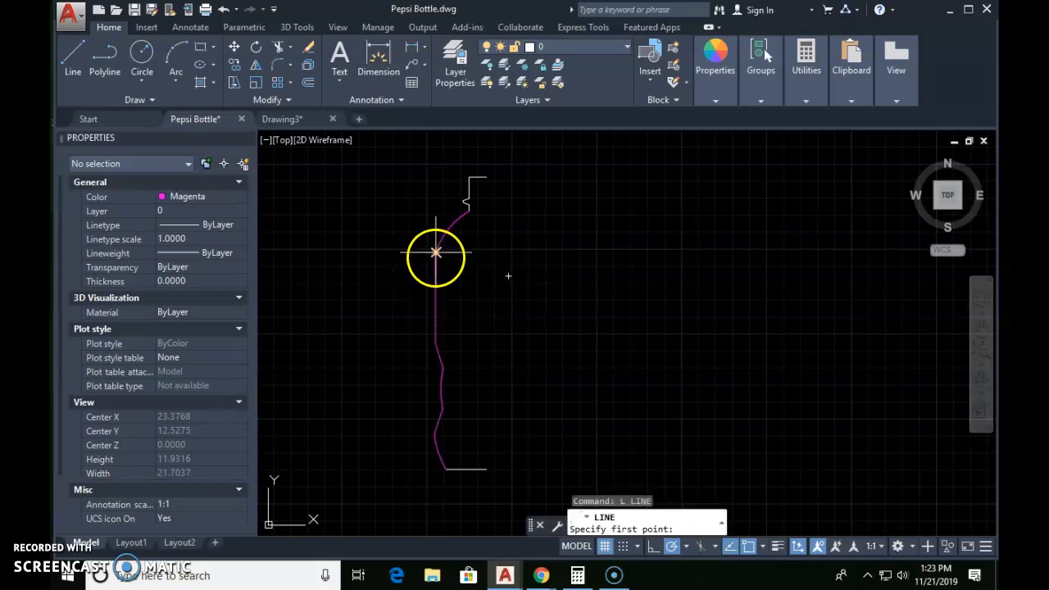
pyautogui.click(435, 253)
pyautogui.click(521, 252)
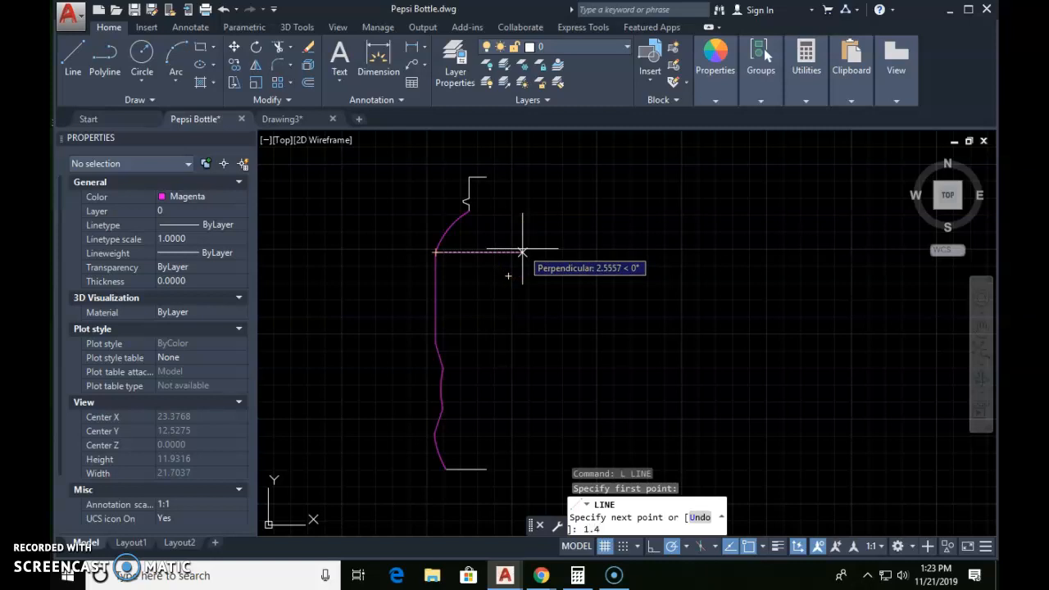
pyautogui.press('Return')
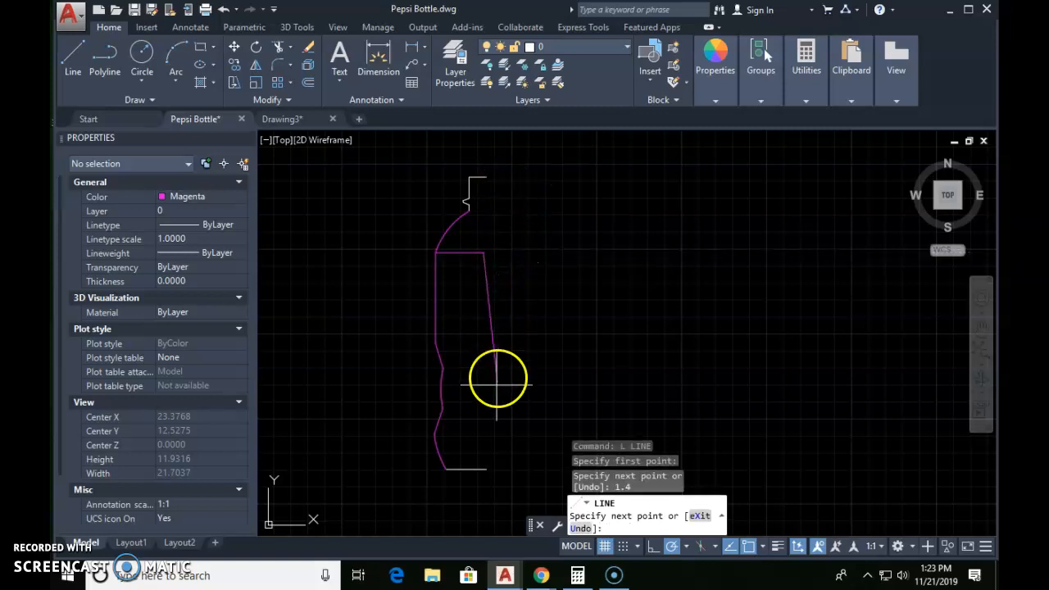
pyautogui.press('Escape')
# Step: Stretch the upper end of the vertical centre line straight up to just above the cap
pyautogui.click(531, 344)
pyautogui.click(471, 344)
pyautogui.click(483, 253)
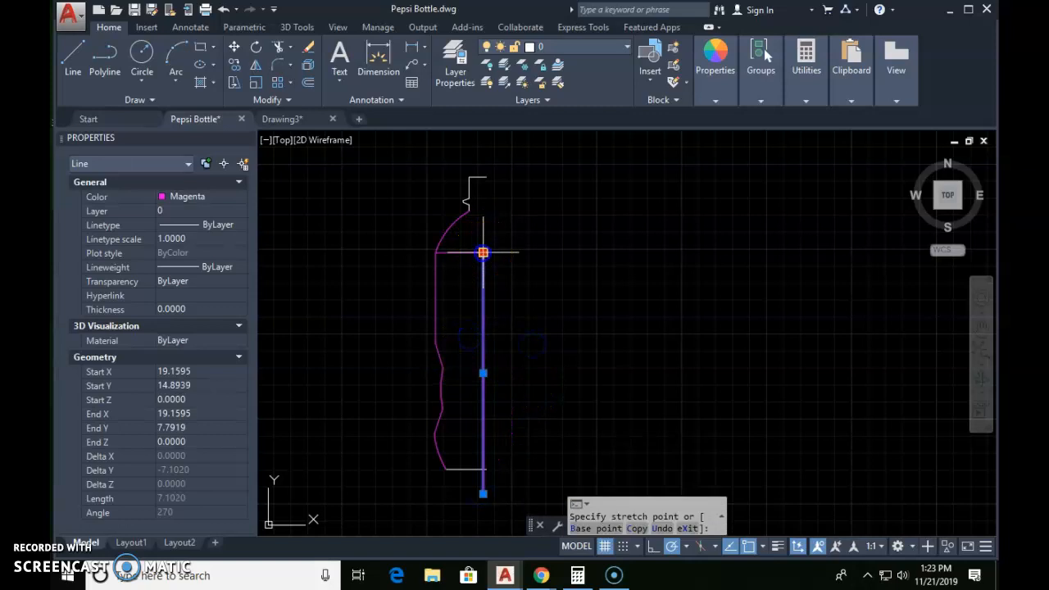
pyautogui.click(482, 155)
pyautogui.press('Escape')
pyautogui.press('Escape')
pyautogui.press('Escape')
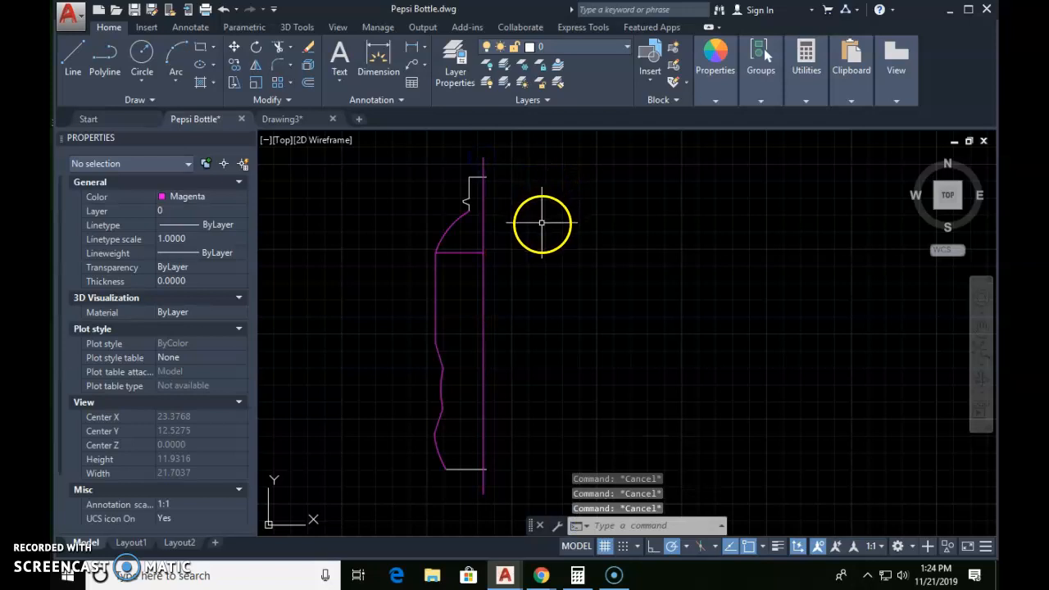
# Step: Trim the centre line beyond the cap and base, and the cap and base line ends that cross it
pyautogui.write('tr')
pyautogui.press('Return')
pyautogui.press('Return')
pyautogui.click(493, 169)
pyautogui.click(452, 164)
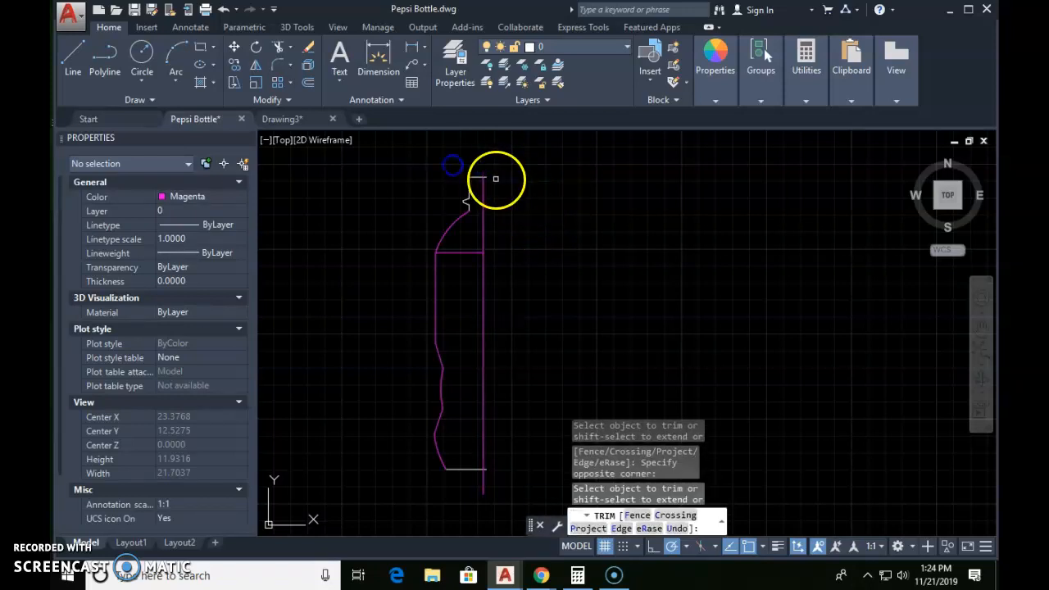
pyautogui.click(489, 178)
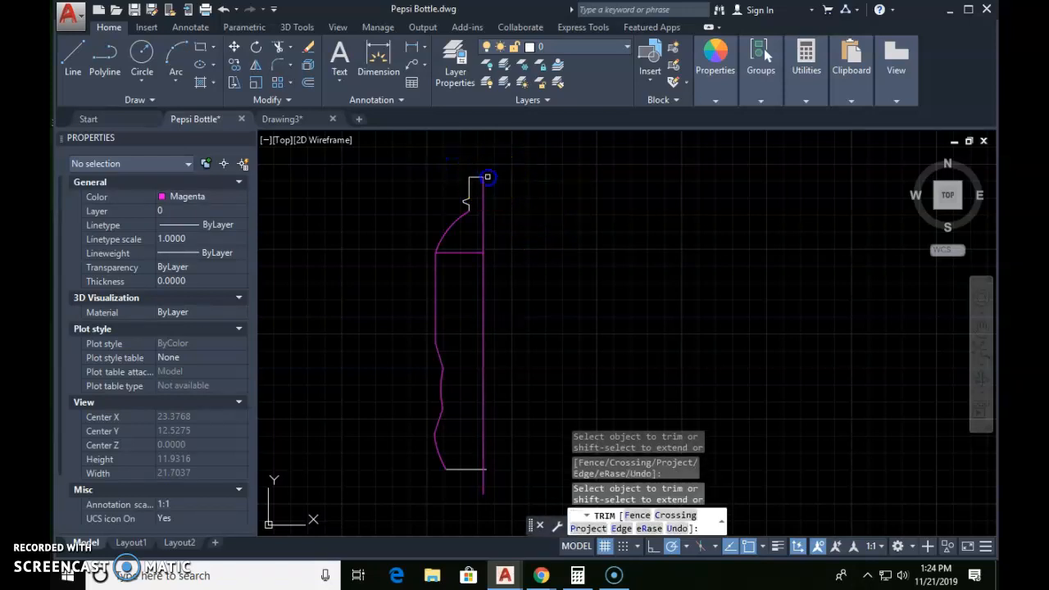
pyautogui.click(498, 485)
pyautogui.click(447, 497)
pyautogui.press('Escape')
# Step: Erase the 1.4-unit horizontal construction line at the shoulder
pyautogui.click(457, 251)
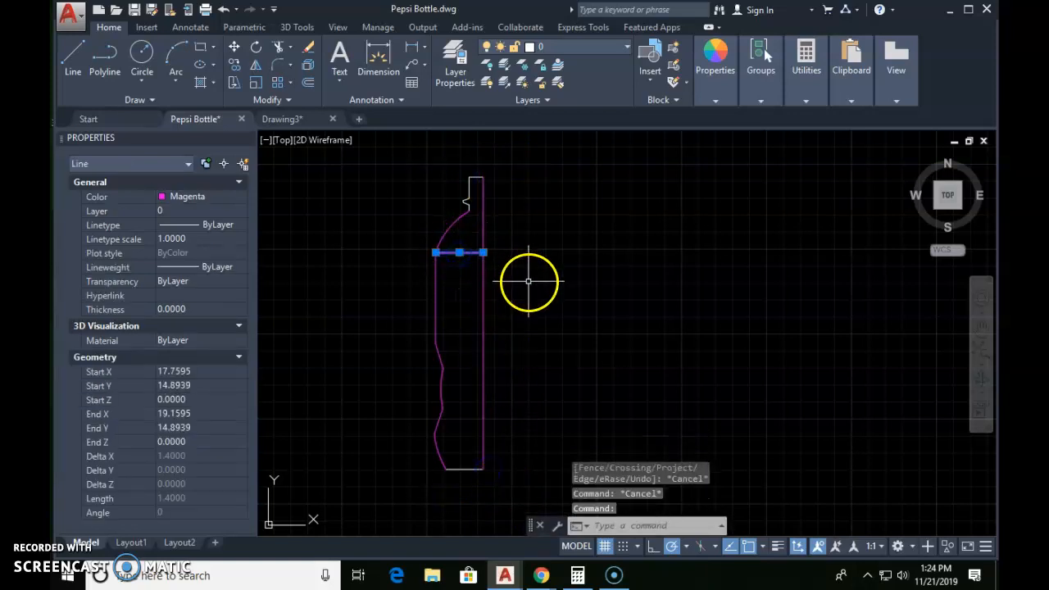
pyautogui.write('e')
pyautogui.press('Return')
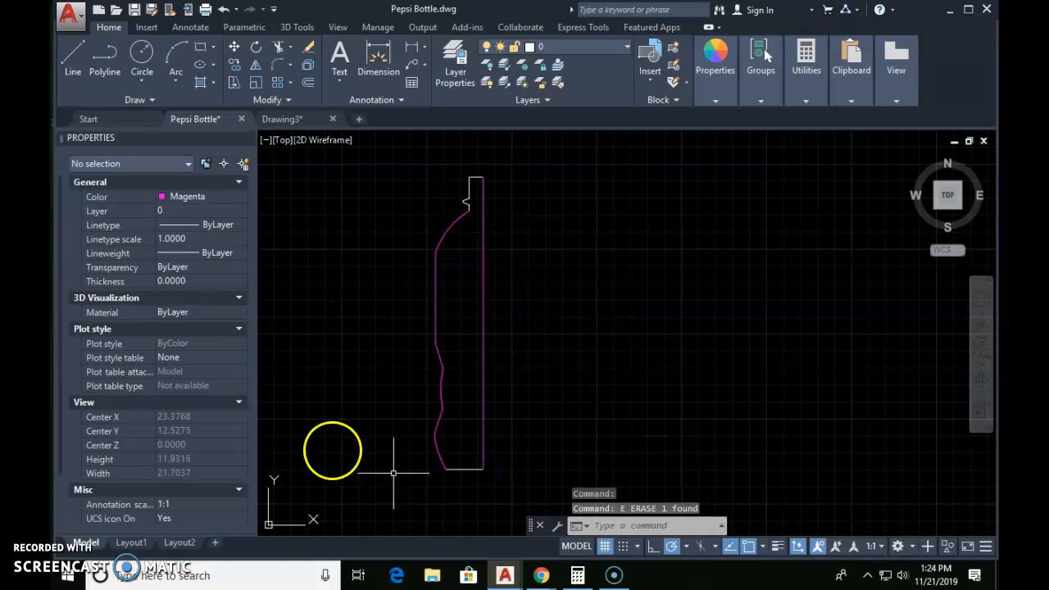
# Step: Fillet the corner between the base line and the lower arc with a radius of 0.5
pyautogui.scroll(3, 442, 377)
pyautogui.scroll(2, 438, 318)
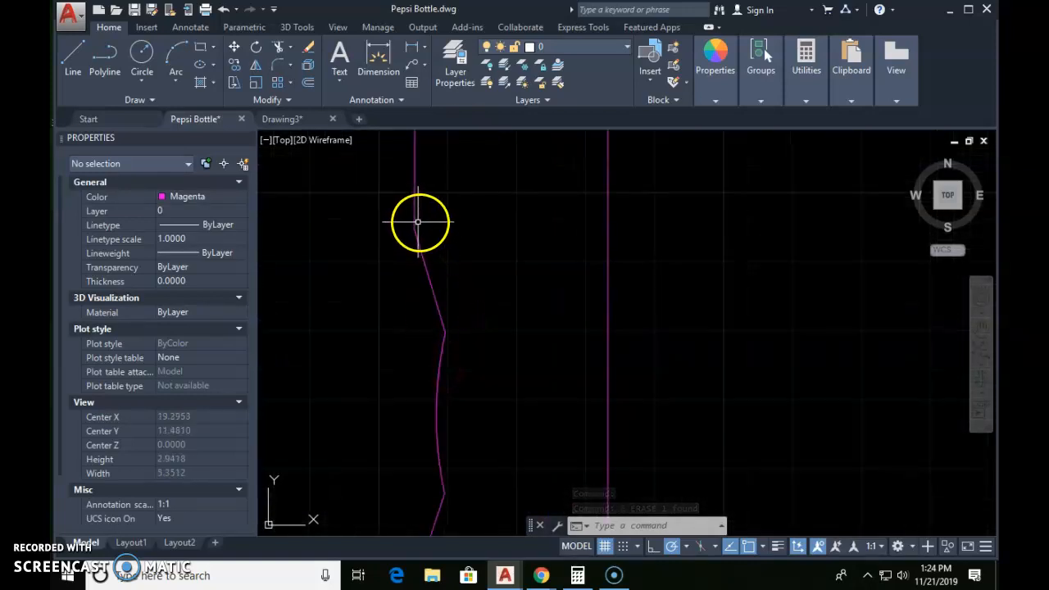
pyautogui.moveTo(441, 364)
pyautogui.mouseDown(button='middle')
pyautogui.moveTo(468, 243)
pyautogui.moveTo(471, 365)
pyautogui.moveTo(473, 256)
pyautogui.mouseUp(button='middle')
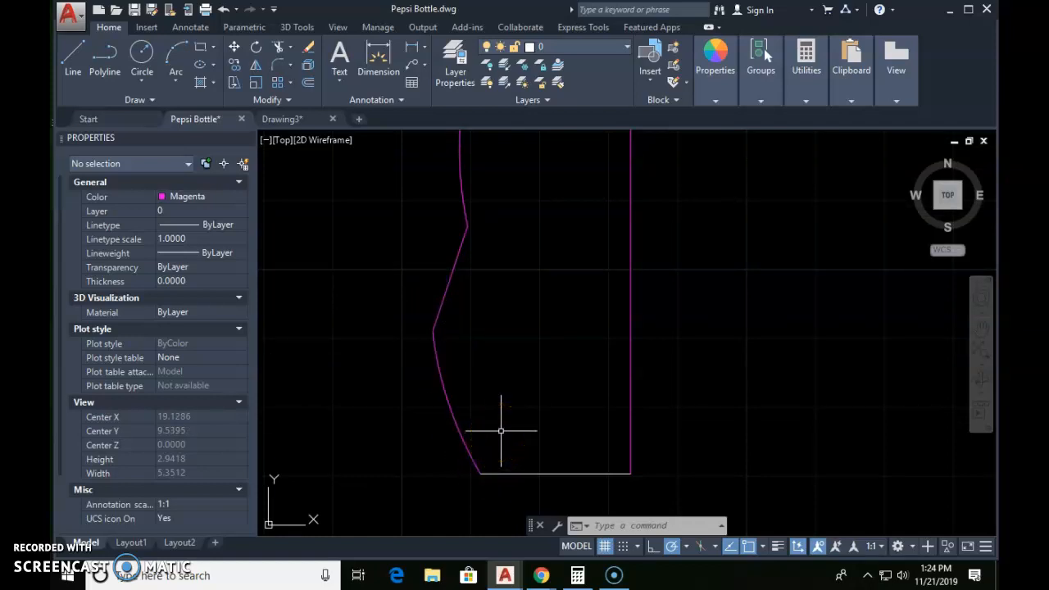
pyautogui.write('f')
pyautogui.press('Return')
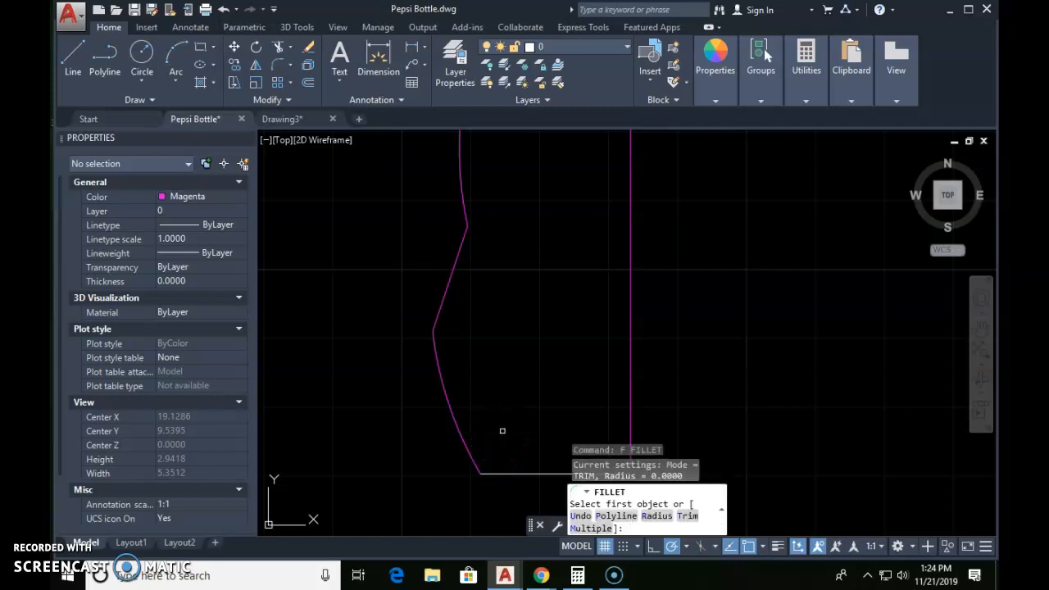
pyautogui.write('r')
pyautogui.press('Return')
pyautogui.write('.5')
pyautogui.press('Return')
pyautogui.click(491, 473)
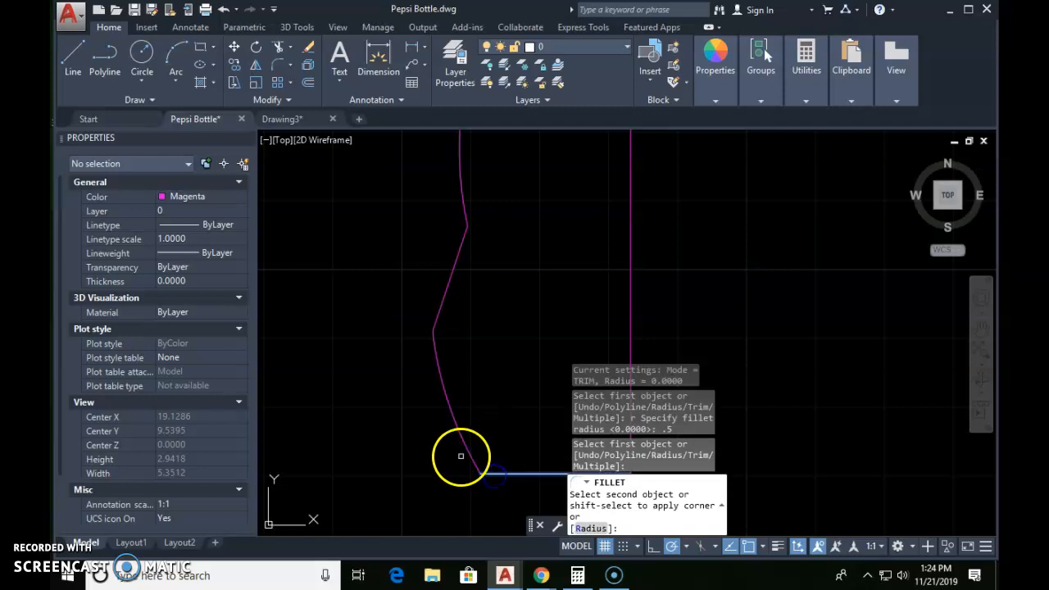
pyautogui.click(466, 445)
# Step: Fillet the corners at the lower bulge and at the bottom of the waist arc with radius 0.5
pyautogui.press('Return')
pyautogui.click(438, 318)
pyautogui.click(435, 356)
pyautogui.press('Return')
pyautogui.click(461, 207)
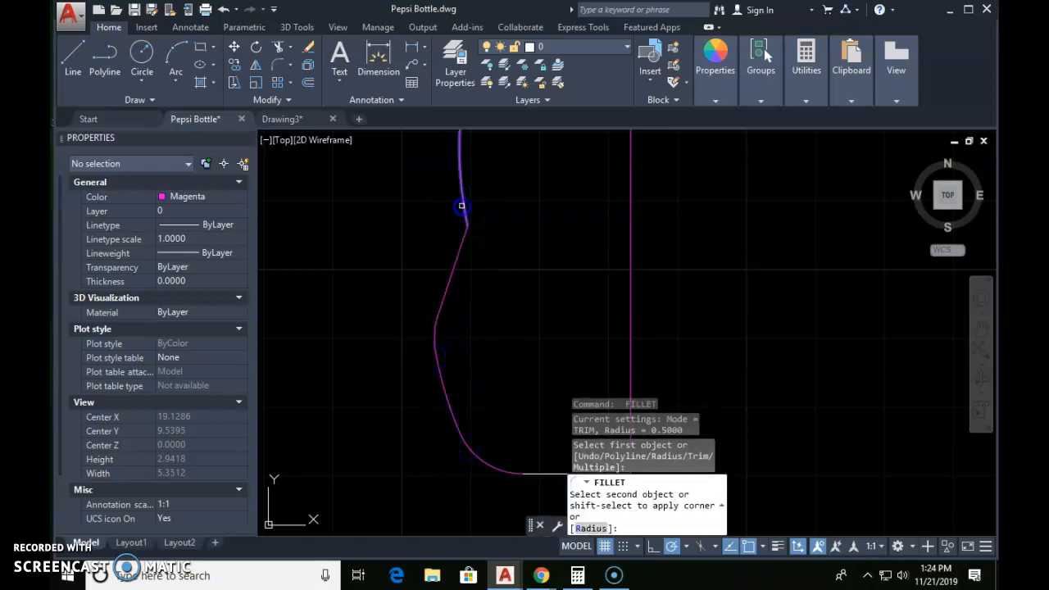
pyautogui.click(461, 243)
# Step: Fillet the corner at the top of the waist arc and the lower end of the straight side with radius 0.5
pyautogui.moveTo(487, 206); pyautogui.dragTo(477, 390, button='middle')
pyautogui.press('Return')
pyautogui.click(446, 218)
pyautogui.click(451, 273)
pyautogui.press('Return')
pyautogui.moveTo(477, 222); pyautogui.dragTo(475, 379, button='middle')
pyautogui.click(422, 272)
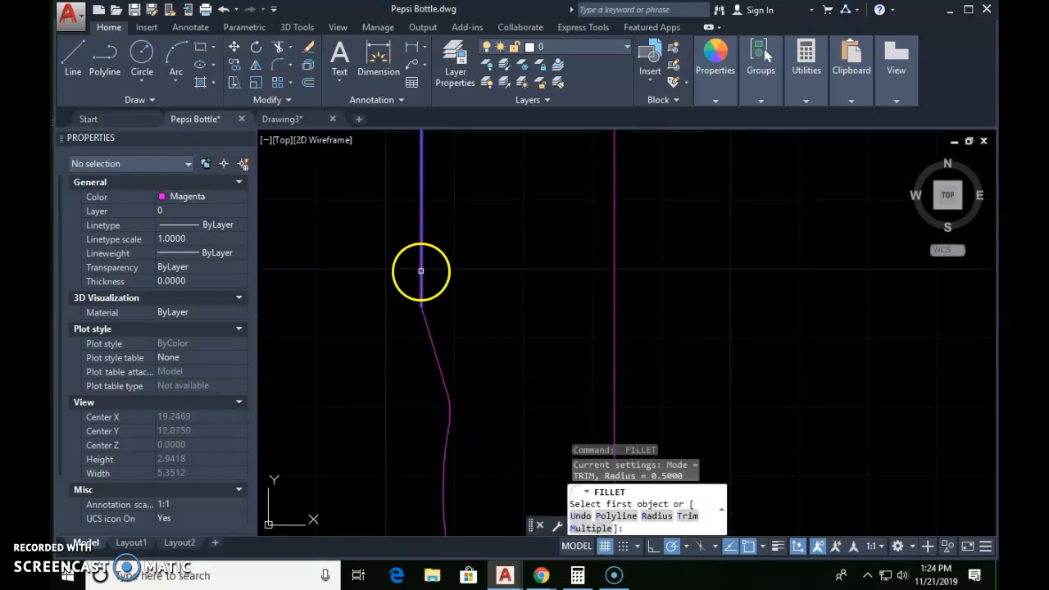
pyautogui.click(428, 332)
# Step: Fillet the corner between the upper end of the straight side and the shoulder arc with radius 0.5
pyautogui.moveTo(453, 247); pyautogui.dragTo(442, 464, button='middle')
pyautogui.press('Return')
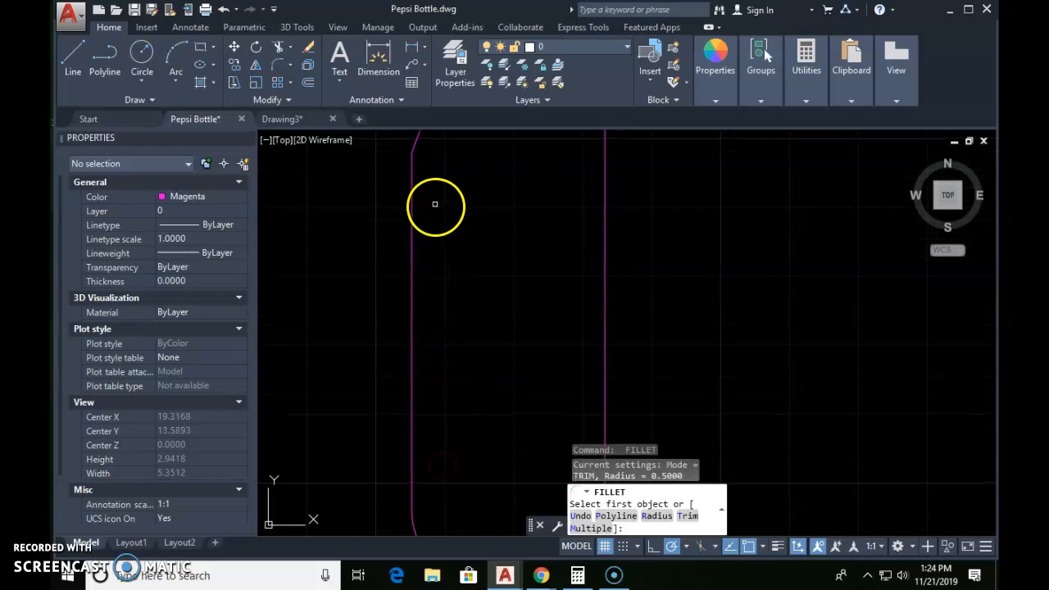
pyautogui.click(413, 193)
pyautogui.click(415, 146)
# Step: Inspect the neck, cap, centre line and base of the profile for clean corners and a closed outline
pyautogui.moveTo(449, 164); pyautogui.dragTo(445, 423, button='middle')
pyautogui.moveTo(515, 202); pyautogui.dragTo(469, 269, button='middle')
pyautogui.scroll(2, 465, 275)
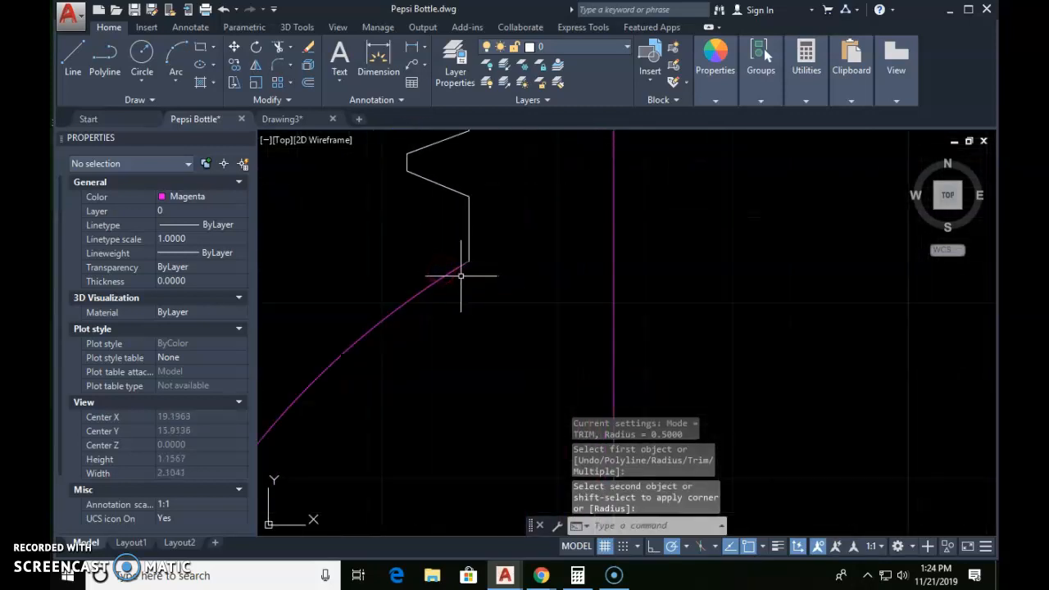
pyautogui.scroll(-2, 466, 264)
pyautogui.moveTo(479, 243); pyautogui.dragTo(468, 357, button='middle')
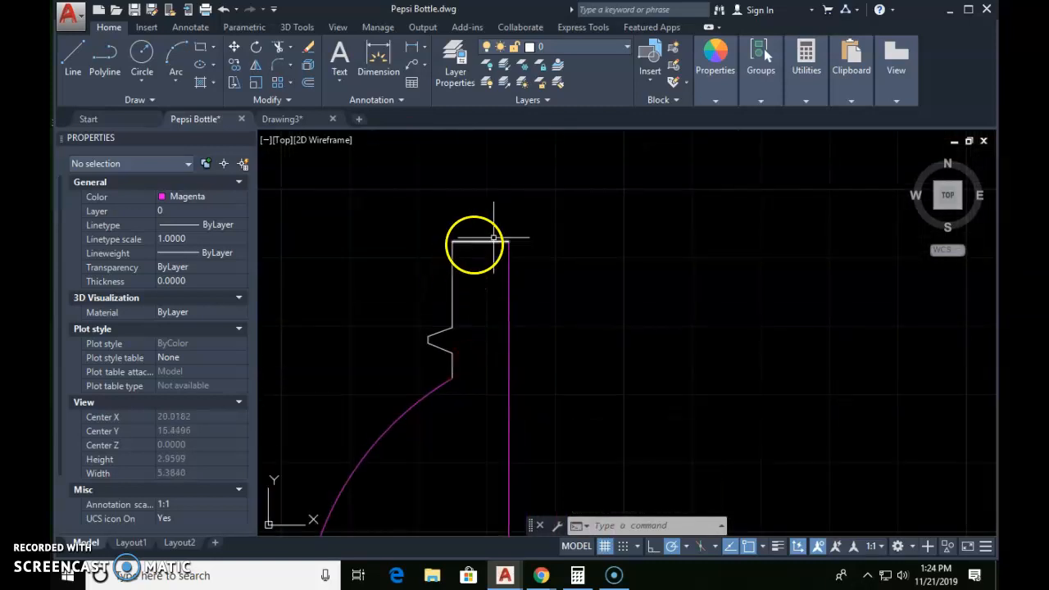
pyautogui.scroll(-2, 548, 300)
pyautogui.moveTo(551, 366); pyautogui.dragTo(550, 183, button='middle')
pyautogui.moveTo(532, 402); pyautogui.dragTo(532, 272, button='middle')
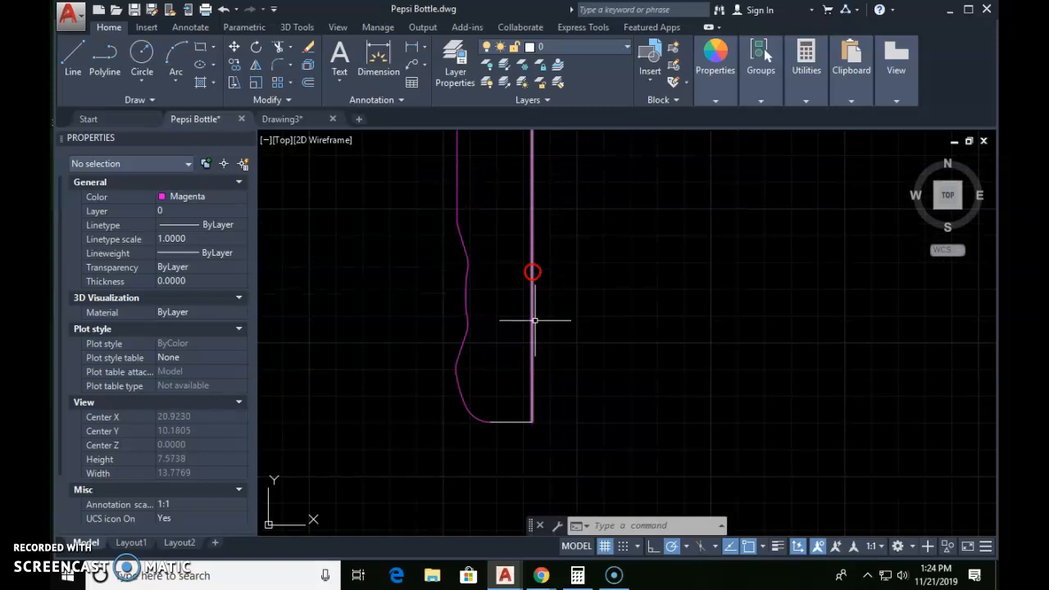
pyautogui.moveTo(562, 348); pyautogui.dragTo(574, 451, button='middle')
pyautogui.scroll(-2, 613, 336)
pyautogui.moveTo(613, 336); pyautogui.dragTo(567, 330, button='middle')
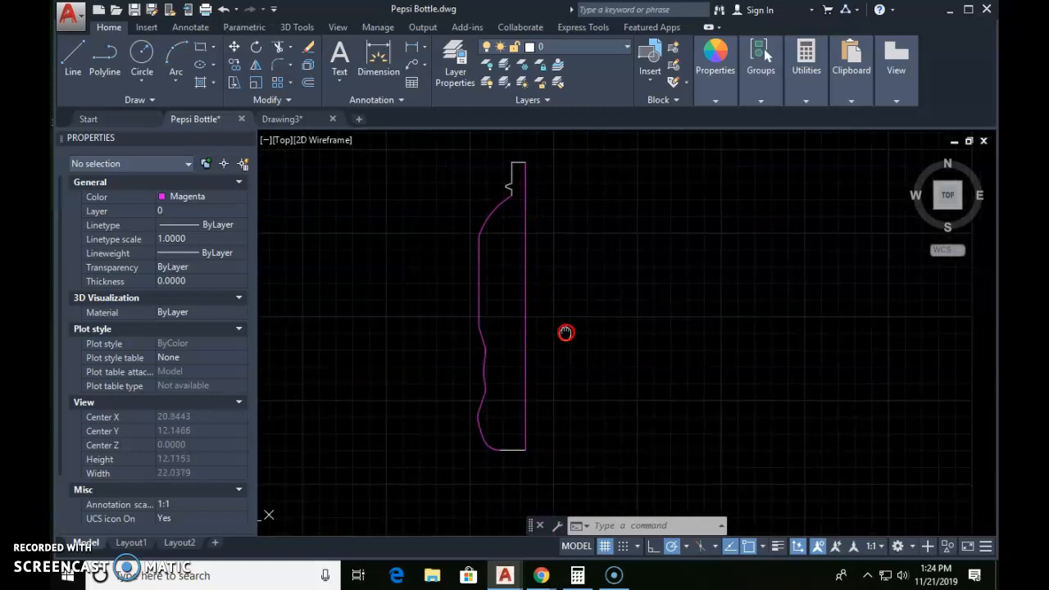
# Step: Thaw the Picture layer to bring back the bottle image behind the profile
pyautogui.press('Escape')
pyautogui.press('Escape')
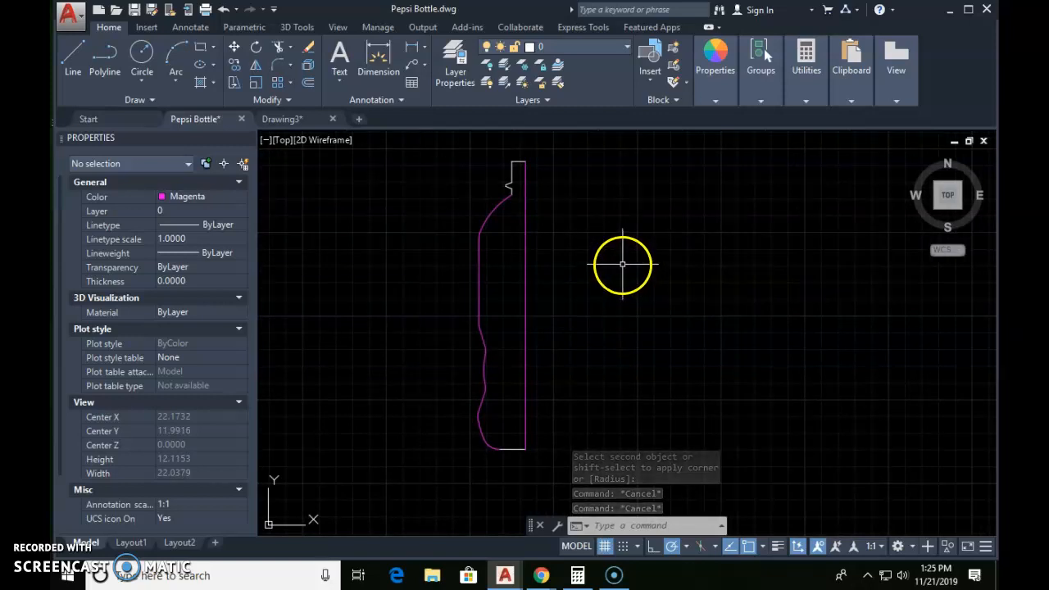
pyautogui.click(590, 46)
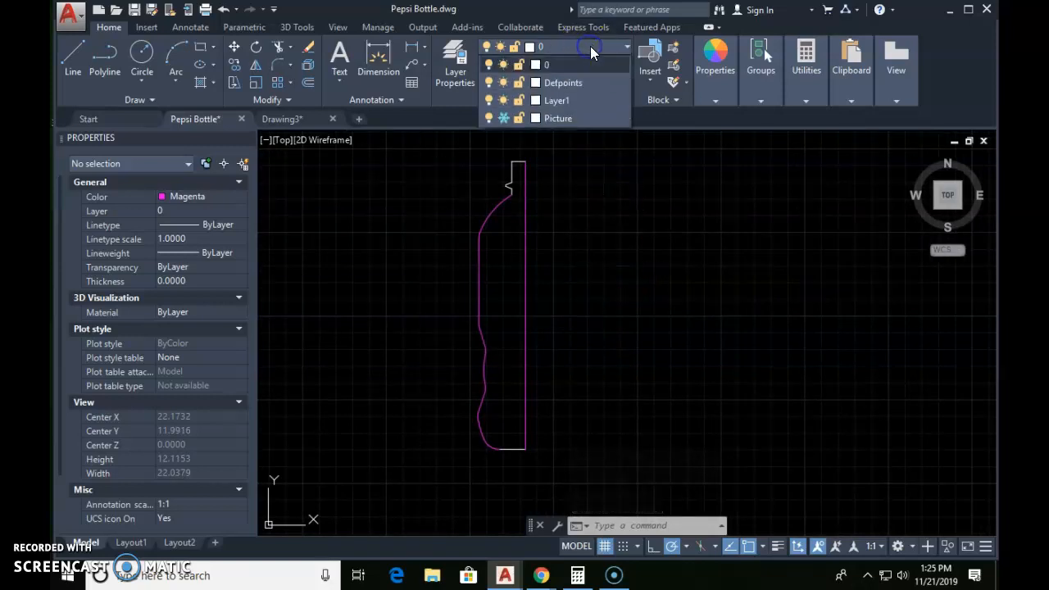
pyautogui.click(504, 118)
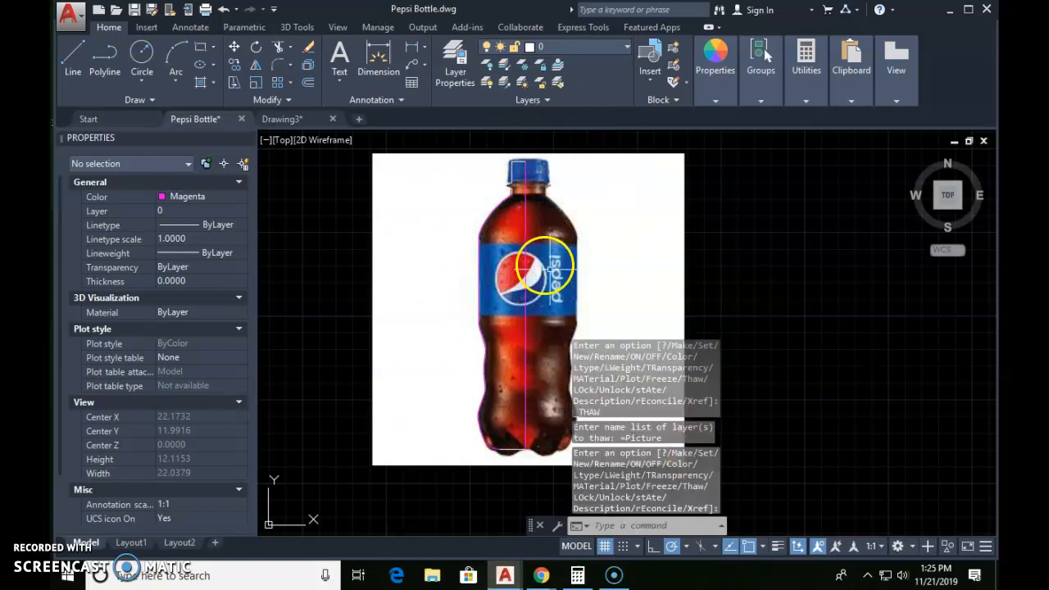
# Step: Copy the whole traced half profile straight down into the empty space below the bottle picture
pyautogui.write('co')
pyautogui.press('Return')
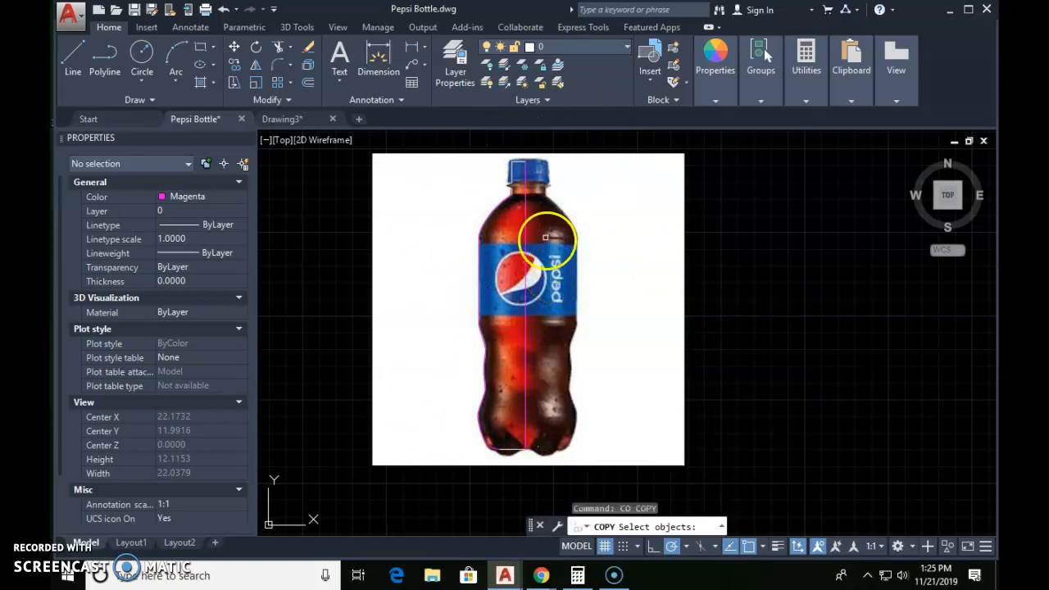
pyautogui.scroll(-2, 532, 227)
pyautogui.click(459, 155)
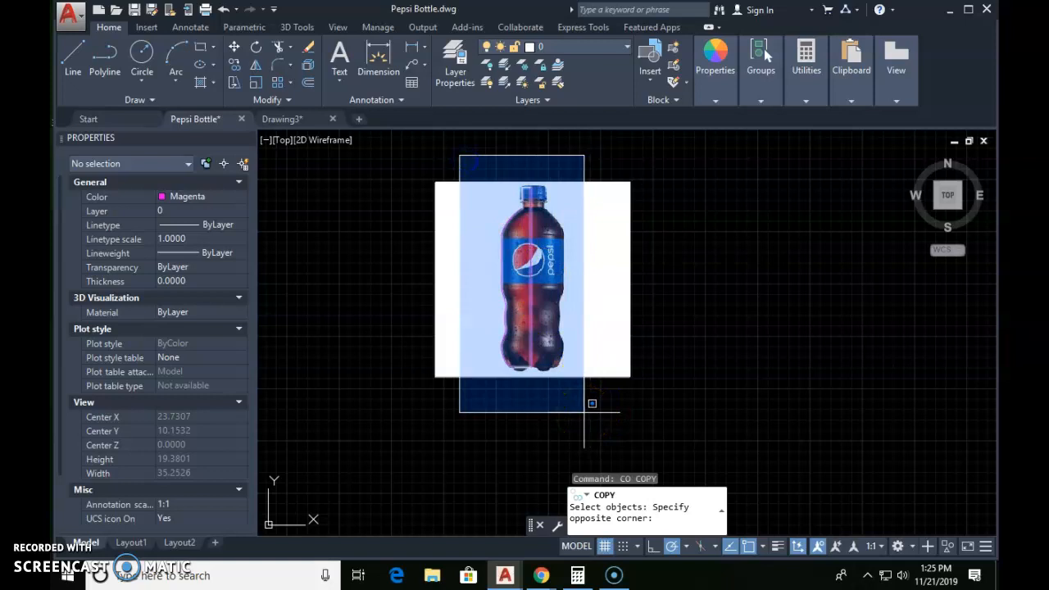
pyautogui.click(584, 412)
pyautogui.press('Return')
pyautogui.click(662, 288)
pyautogui.scroll(-2, 662, 303)
pyautogui.moveTo(662, 275); pyautogui.dragTo(661, 233, button='middle')
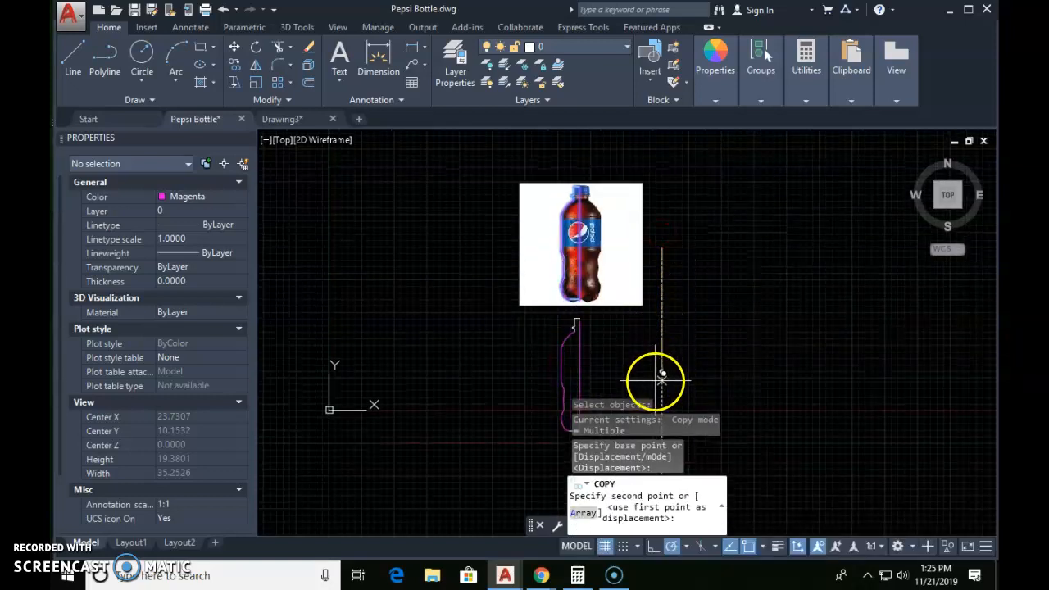
pyautogui.click(662, 375)
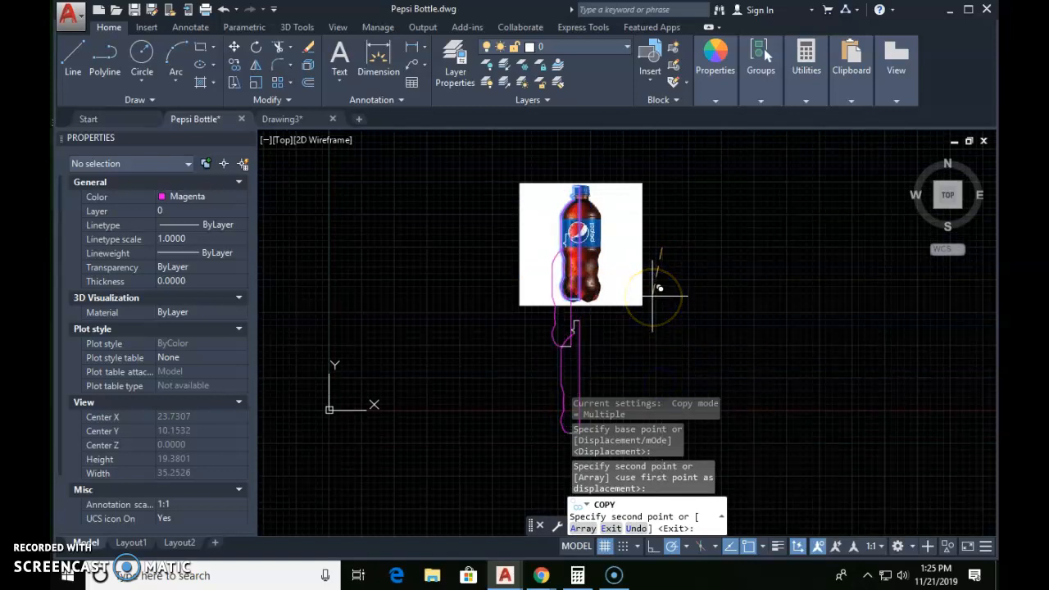
pyautogui.press('Return')
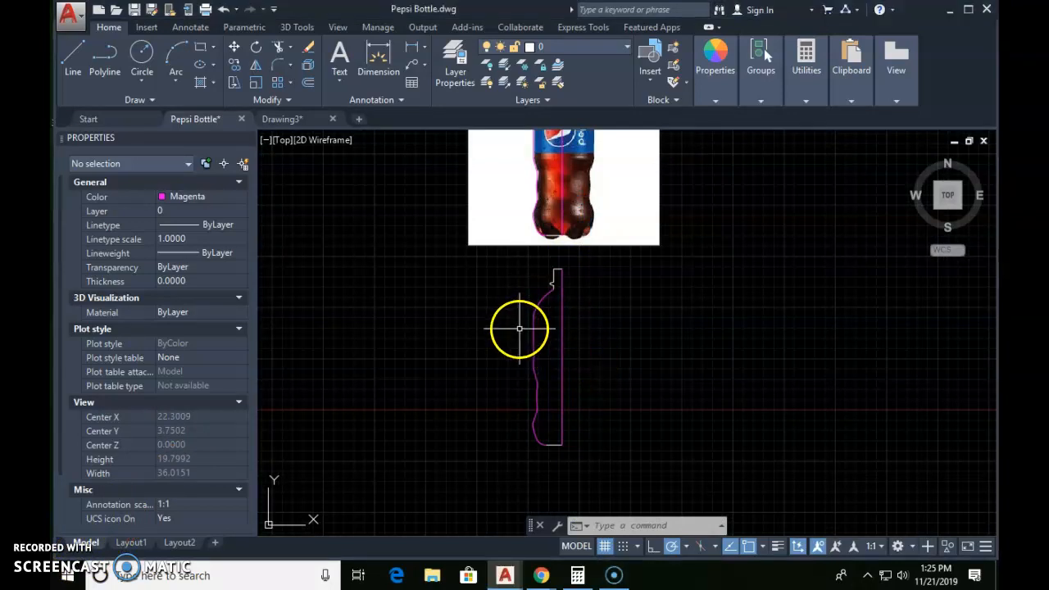
# Step: Try to create a region from the copied half profile
pyautogui.write('reg')
pyautogui.press('Return')
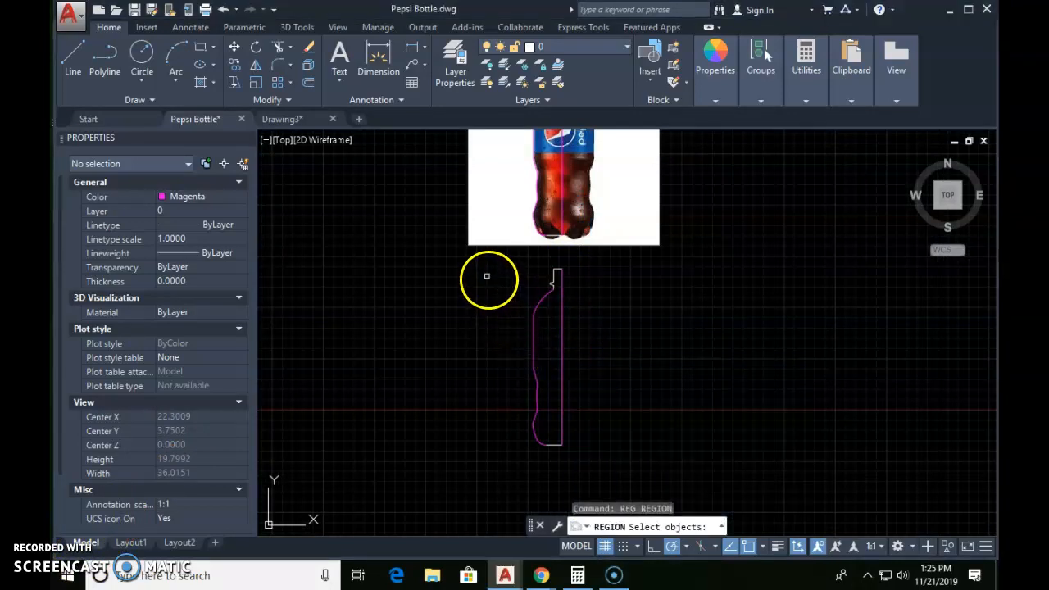
pyautogui.click(483, 259)
pyautogui.click(601, 461)
pyautogui.press('Return')
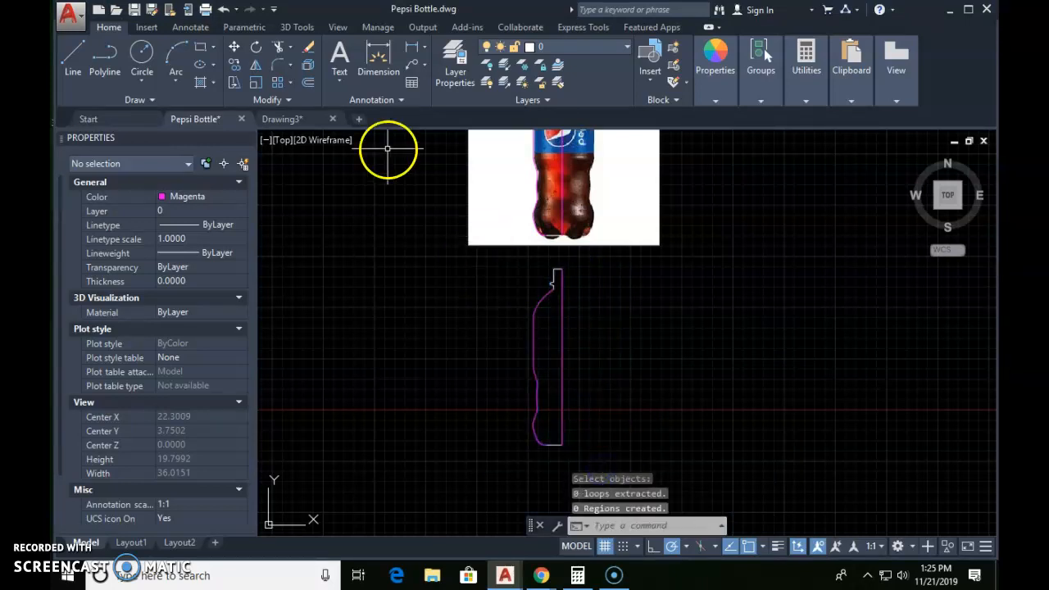
# Step: Set the viewport's visual style to Conceptual and turn off the grid display
pyautogui.click(326, 140)
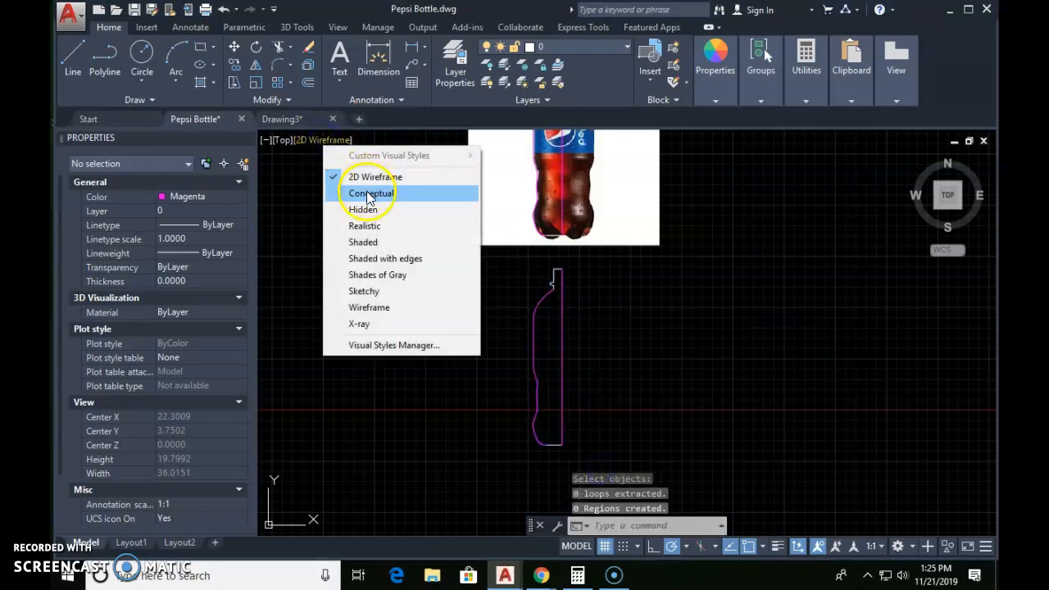
pyautogui.click(366, 191)
pyautogui.click(606, 547)
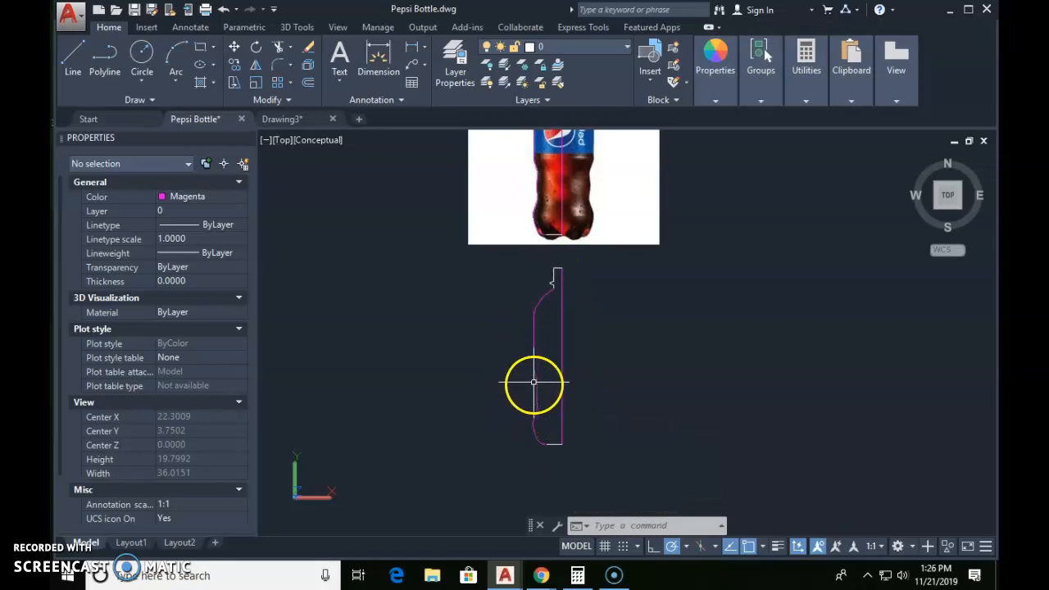
# Step: Examine the cap, neck and shoulder of the copied profile for gaps in the outline
pyautogui.scroll(6, 549, 286)
pyautogui.moveTo(596, 269); pyautogui.dragTo(533, 298, button='middle')
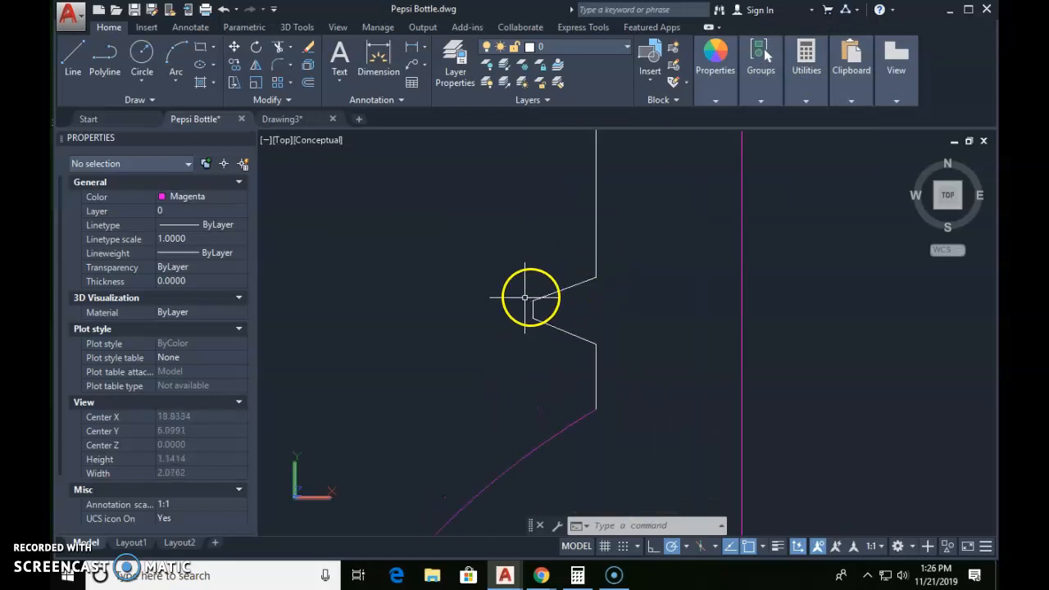
pyautogui.moveTo(660, 260); pyautogui.dragTo(570, 460, button='middle')
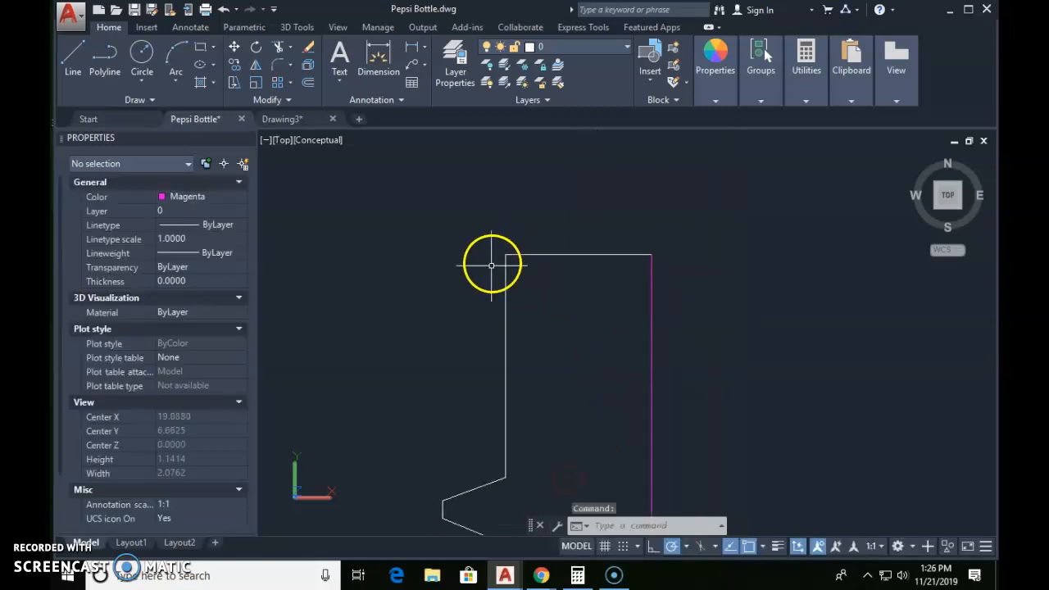
pyautogui.scroll(-3, 521, 265)
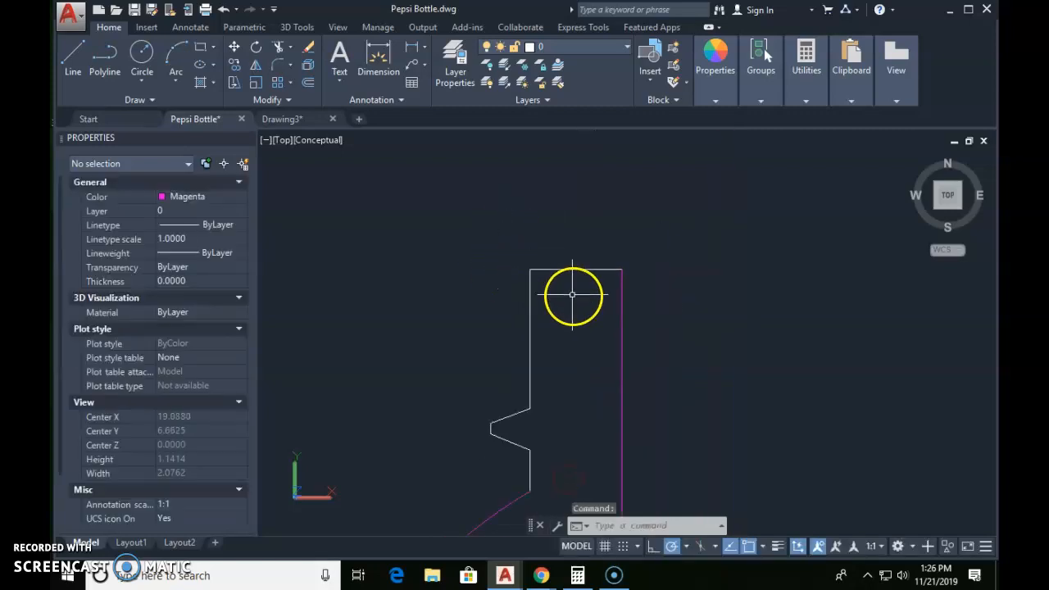
pyautogui.moveTo(576, 338); pyautogui.dragTo(550, 253, button='middle')
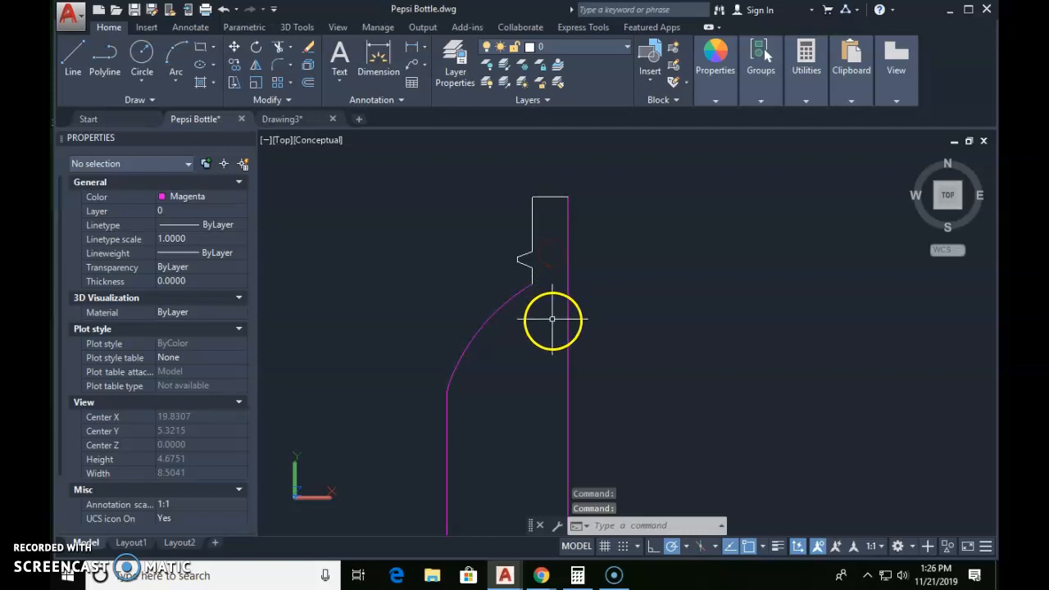
pyautogui.scroll(-4, 556, 315)
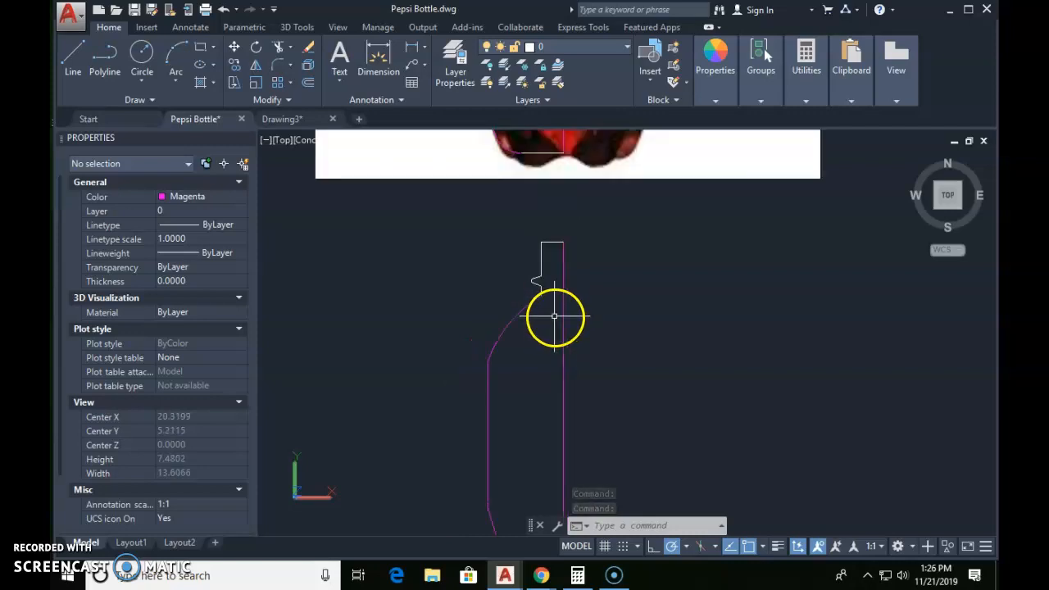
pyautogui.moveTo(543, 355); pyautogui.dragTo(525, 328, button='middle')
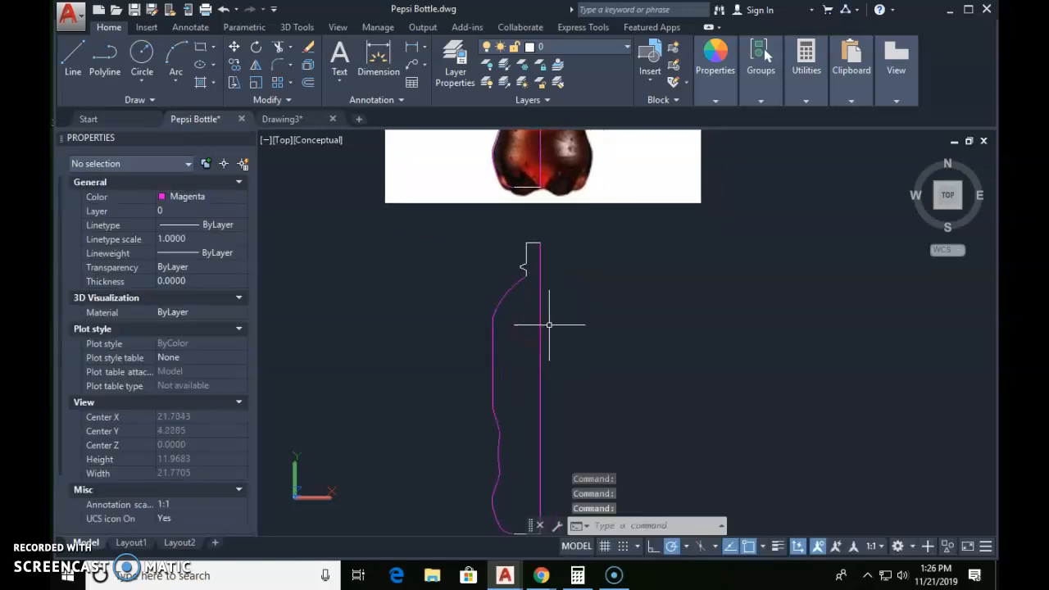
# Step: Draw a horizontal line from the shoulder arc's lower endpoint across to the copied profile's centre line
pyautogui.write('l')
pyautogui.press('Return')
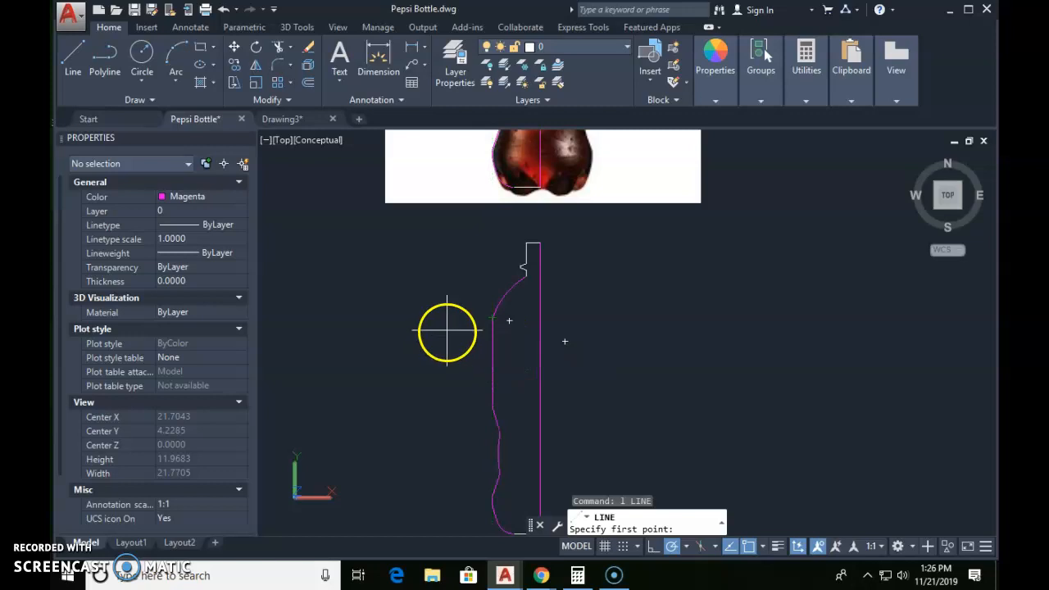
pyautogui.click(491, 321)
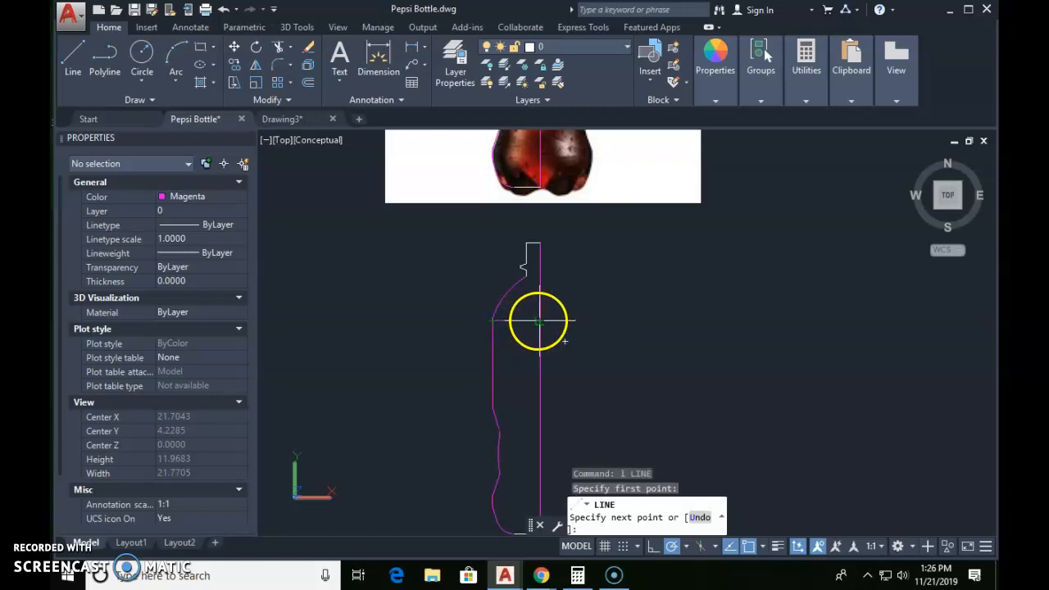
pyautogui.click(538, 320)
pyautogui.press('Escape')
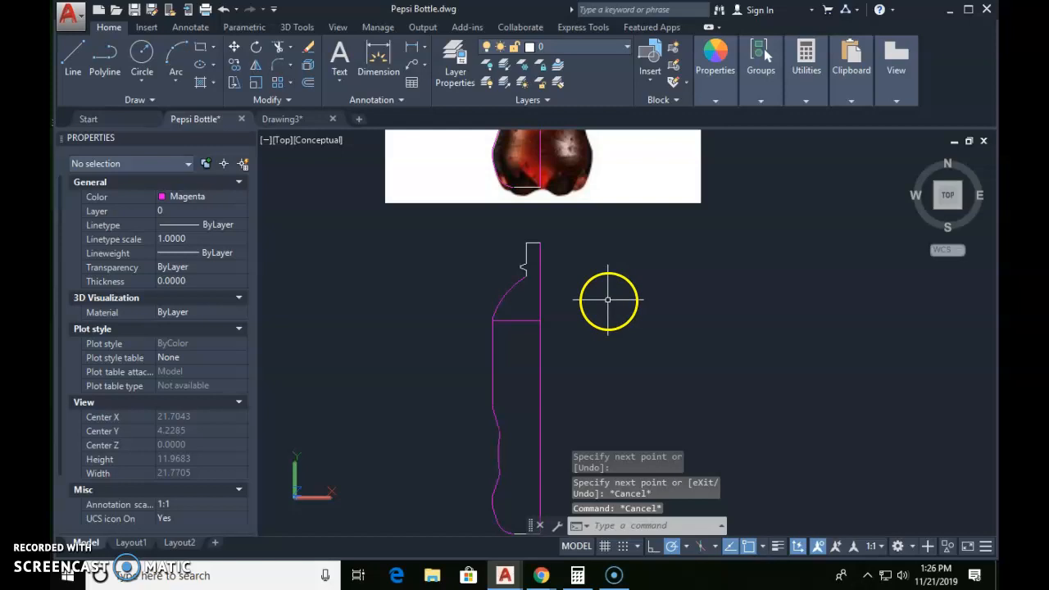
# Step: Trim away the part of the centre line below the horizontal shoulder line
pyautogui.write('tr')
pyautogui.press('Return')
pyautogui.press('Return')
pyautogui.click(542, 336)
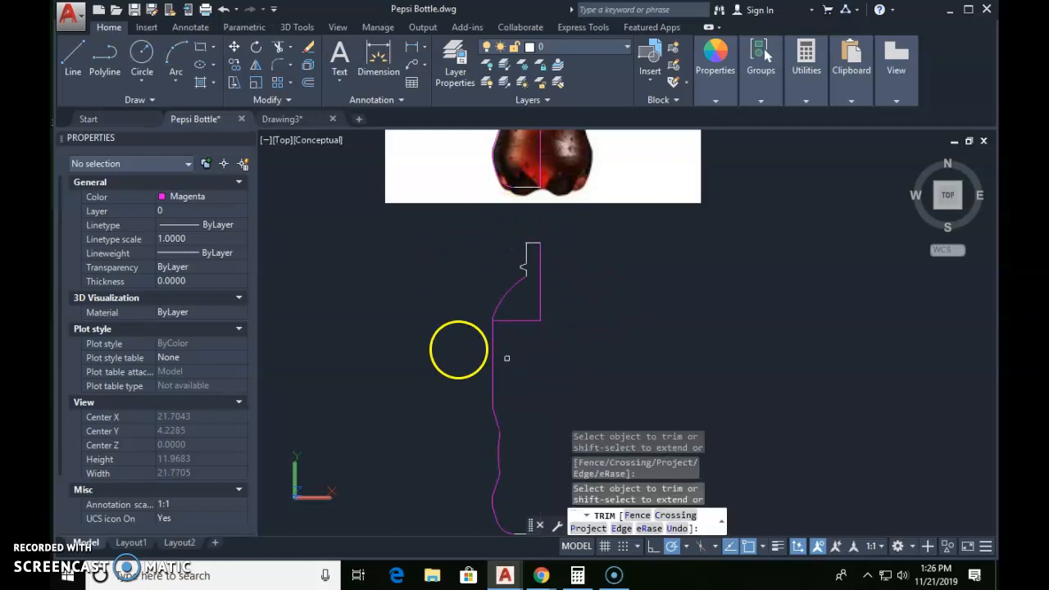
pyautogui.press('Escape')
pyautogui.press('Escape')
# Step: Draw a separate vertical centre line from the inner end of the base line up to the shoulder line
pyautogui.moveTo(577, 357); pyautogui.dragTo(501, 349, button='middle')
pyautogui.write('l')
pyautogui.press('Return')
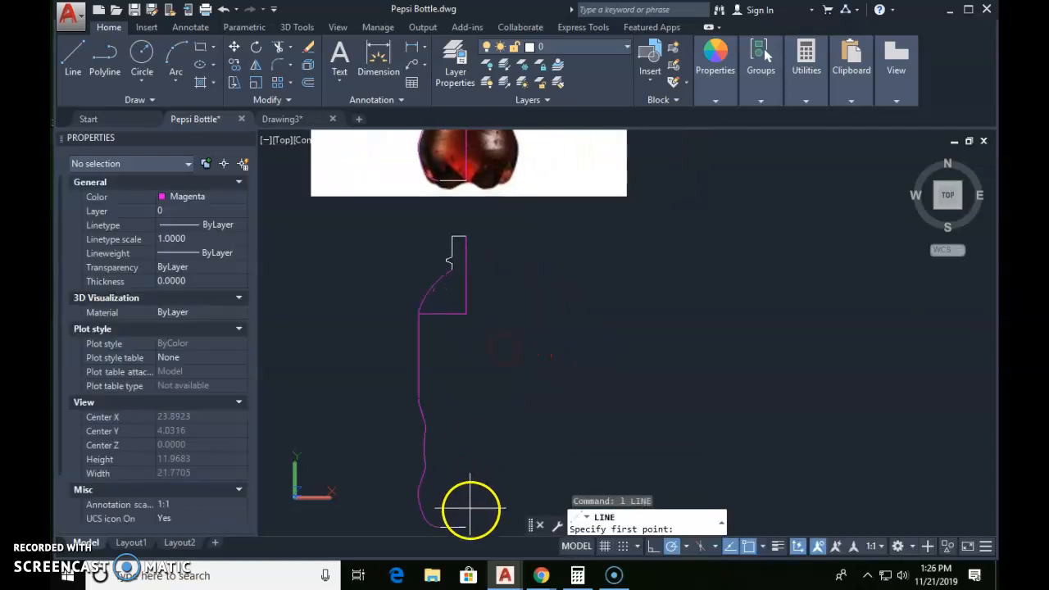
pyautogui.click(465, 527)
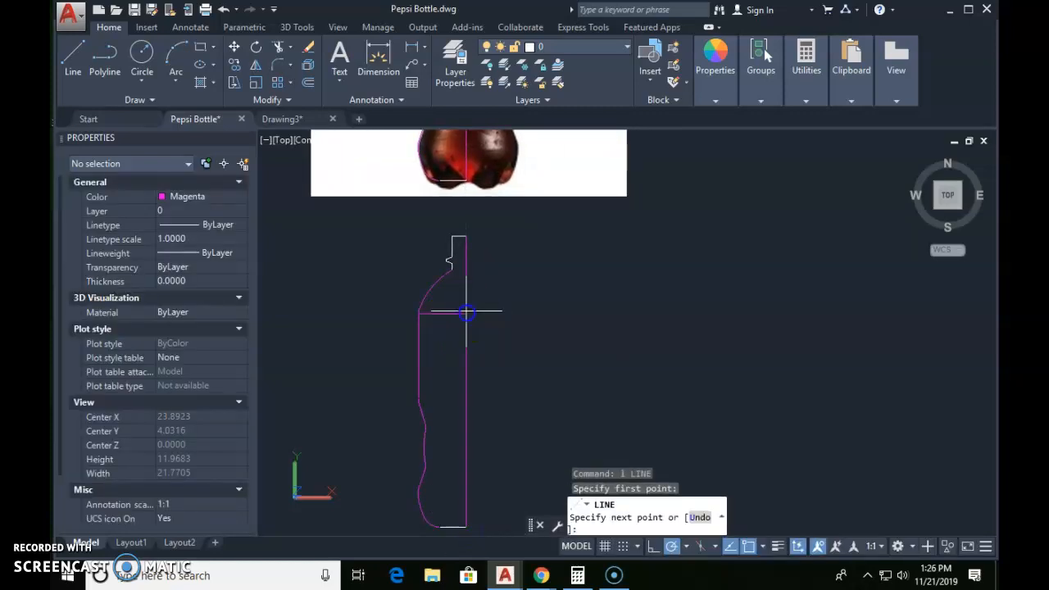
pyautogui.click(465, 312)
pyautogui.press('Escape')
pyautogui.press('Escape')
pyautogui.click(467, 304)
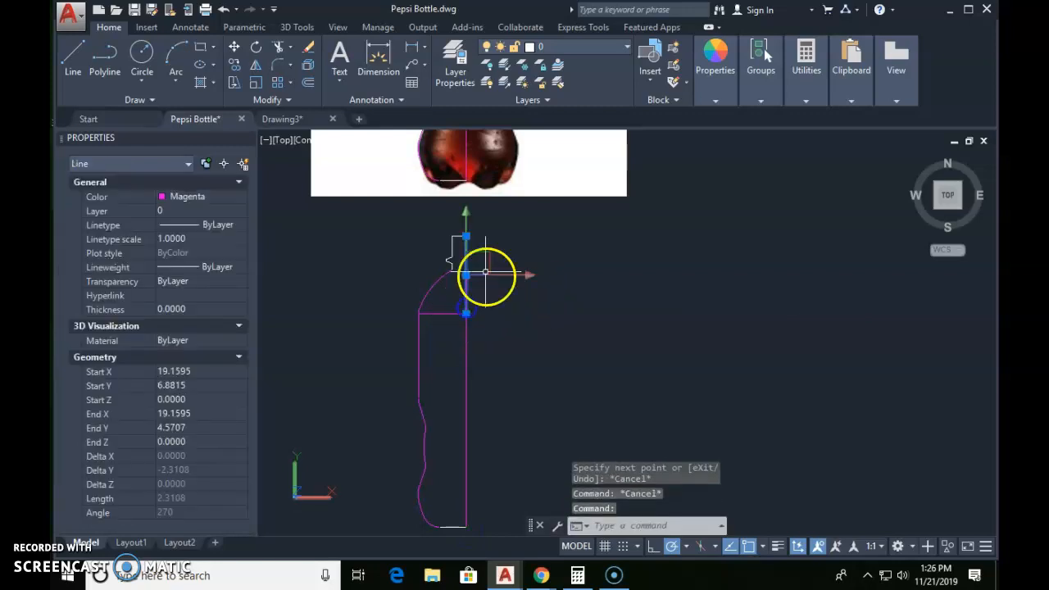
pyautogui.press('Escape')
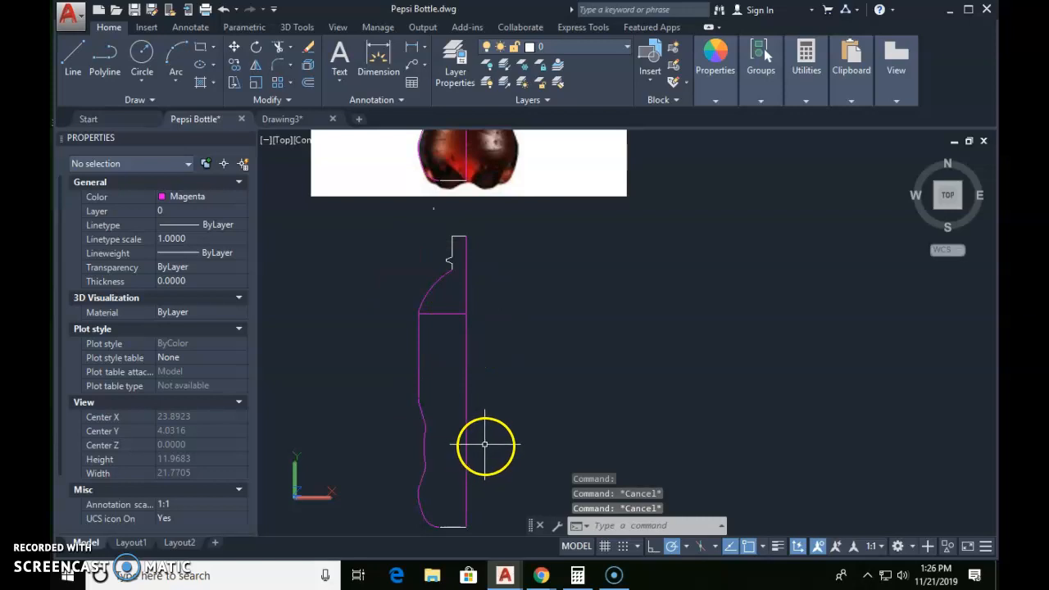
# Step: Run Region on all the linework of the copied profile, including both the neck and body parts
pyautogui.write('reg')
pyautogui.press('Return')
pyautogui.click(383, 224)
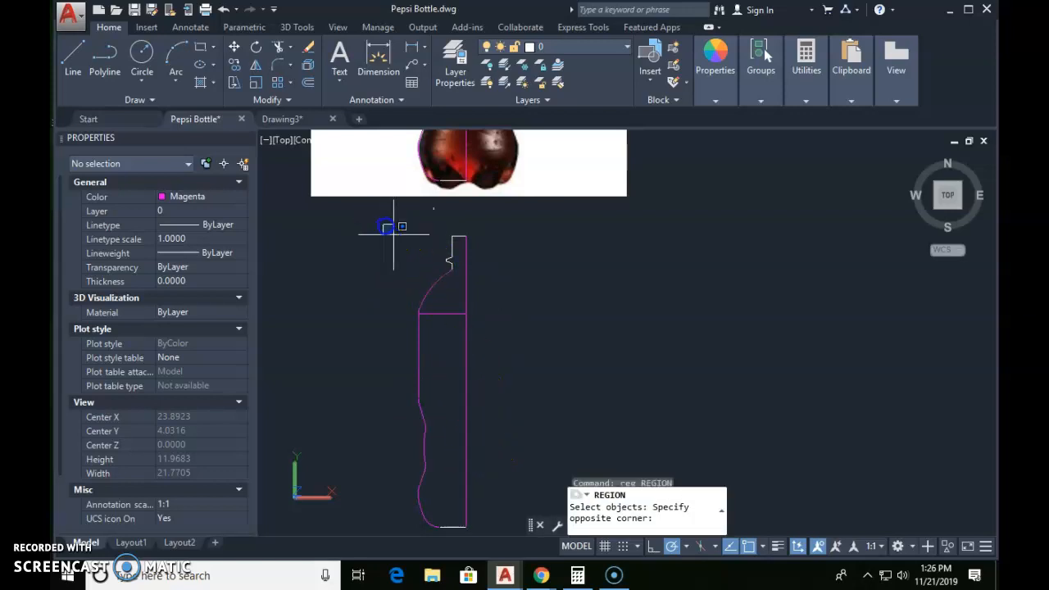
pyautogui.moveTo(516, 369); pyautogui.dragTo(521, 349, button='middle')
pyautogui.click(489, 524)
pyautogui.rightClick(489, 525)
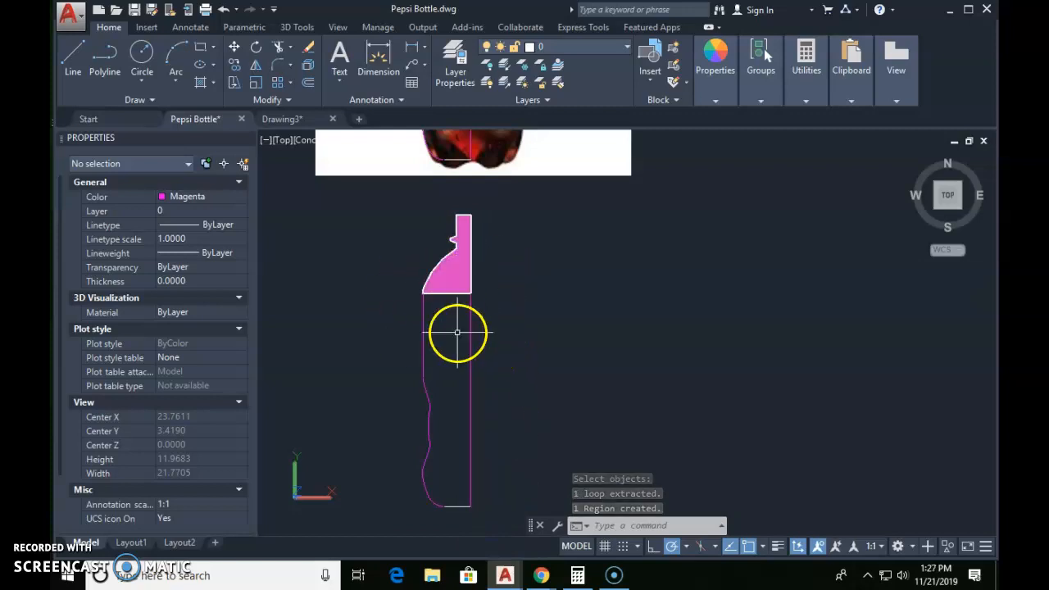
# Step: Move the neck region a short distance straight up, off the open body outline
pyautogui.write('m')
pyautogui.press('Return')
pyautogui.click(466, 264)
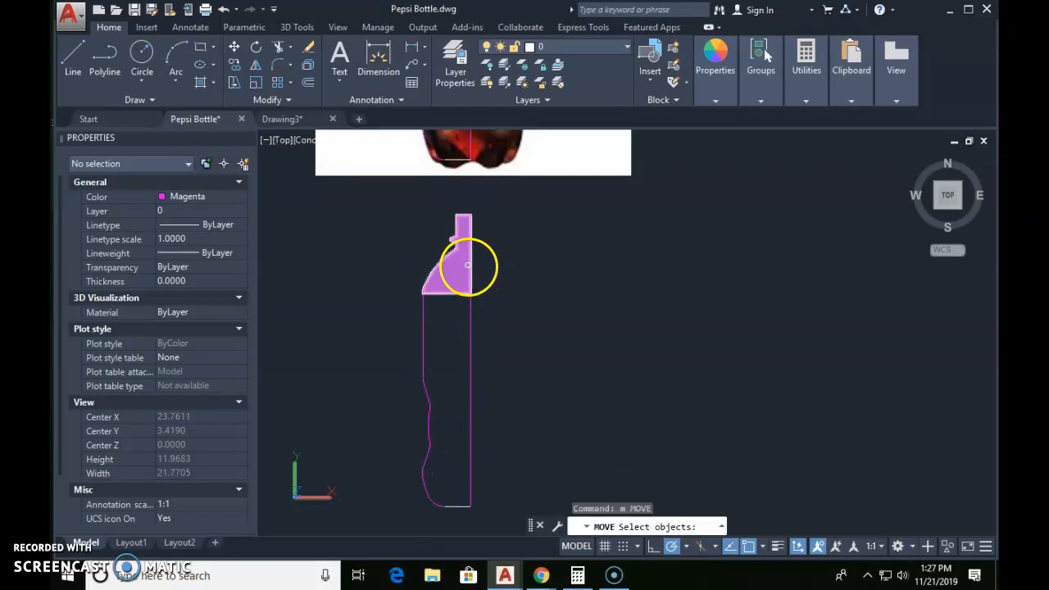
pyautogui.press('Return')
pyautogui.click(529, 304)
pyautogui.write('1')
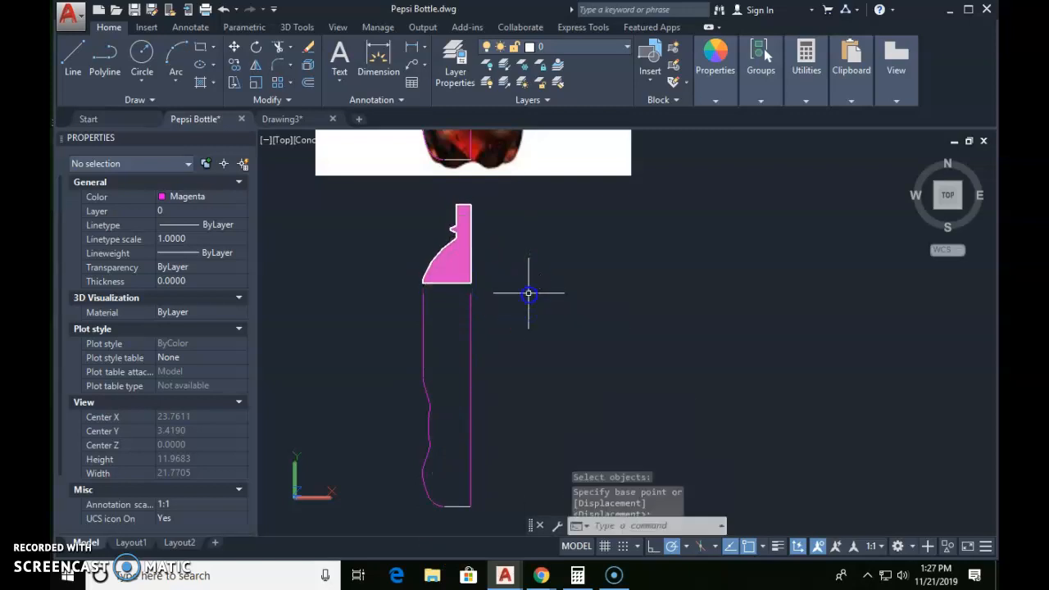
# Step: Draw a horizontal line closing the upper end of the open body outline, from the centre line to the outer edge
pyautogui.press('Return')
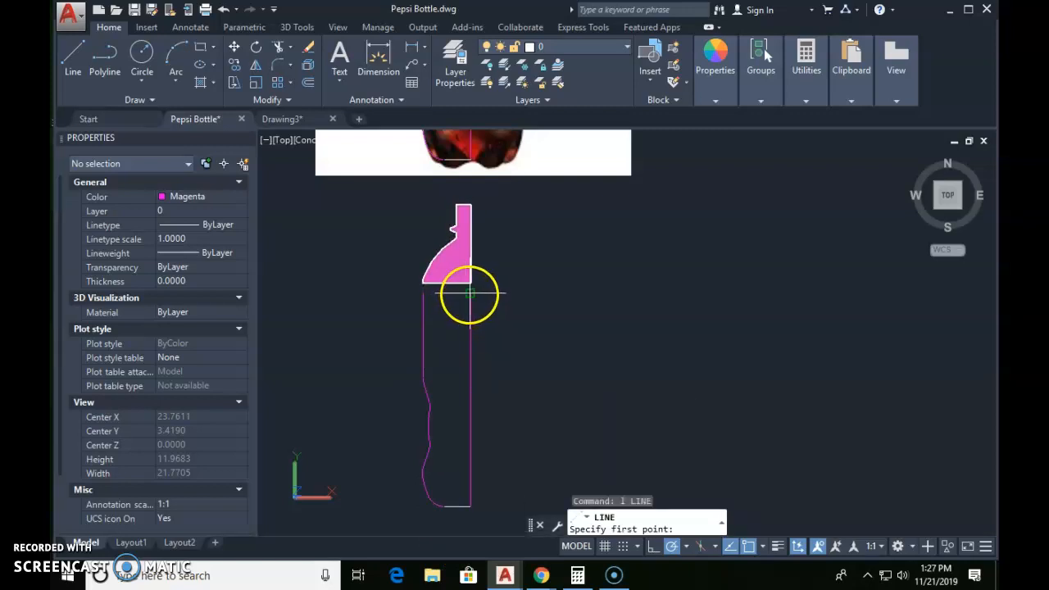
pyautogui.click(469, 292)
pyautogui.click(423, 292)
pyautogui.press('Escape')
pyautogui.press('Escape')
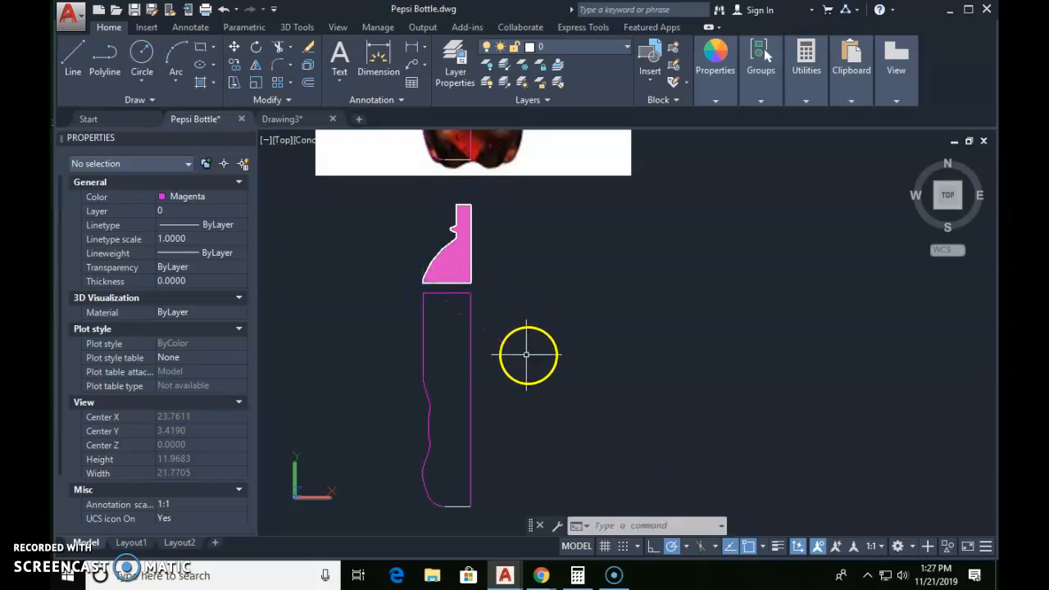
# Step: Draw a horizontal line across the body from the outline's vertex at the waist to the centre line
pyautogui.write('l LINE')
pyautogui.press('Return')
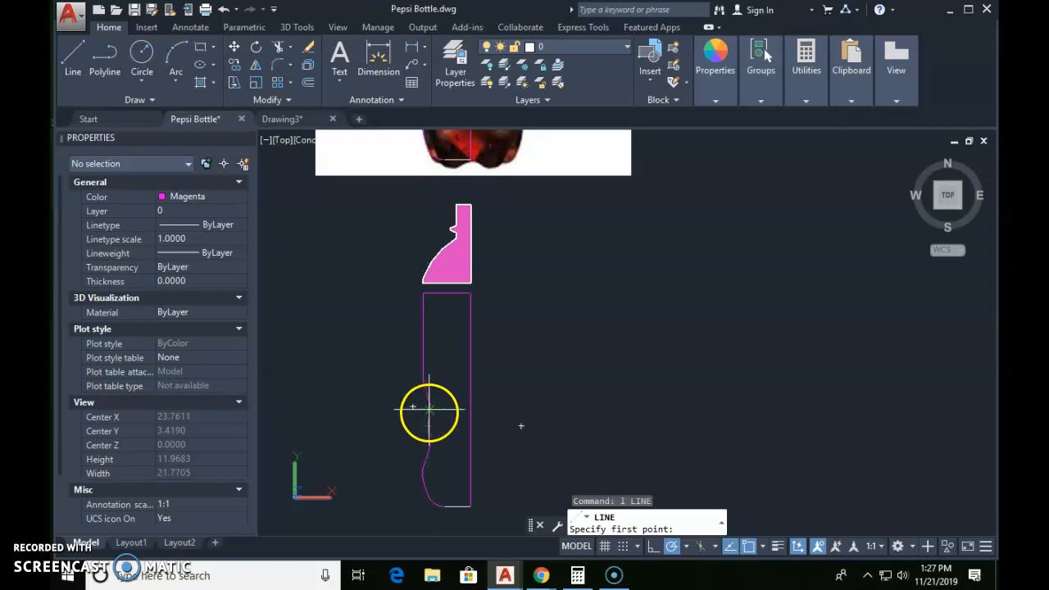
pyautogui.click(436, 416)
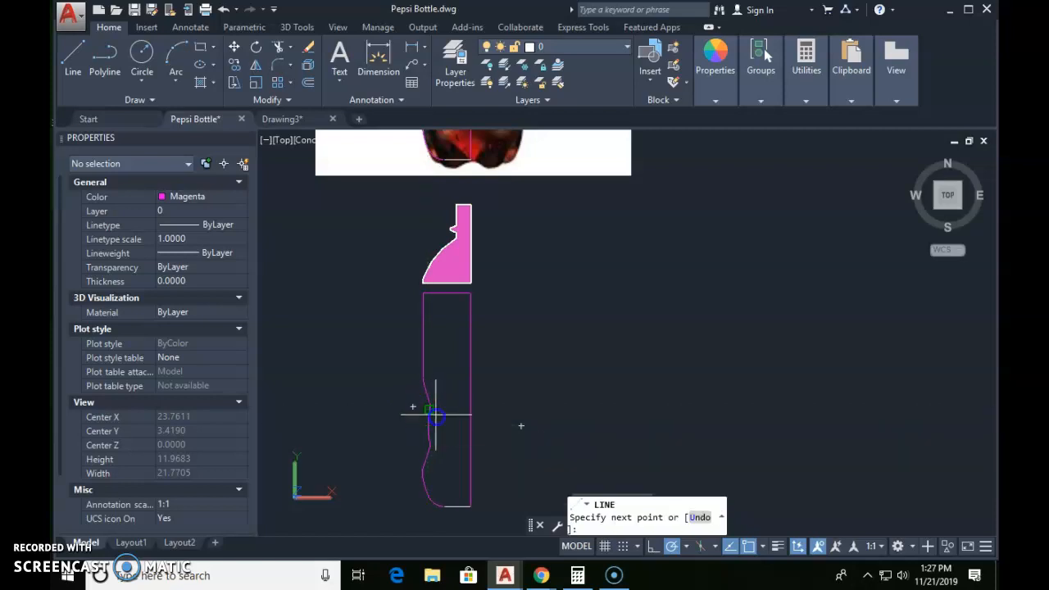
pyautogui.click(469, 409)
pyautogui.press('Escape')
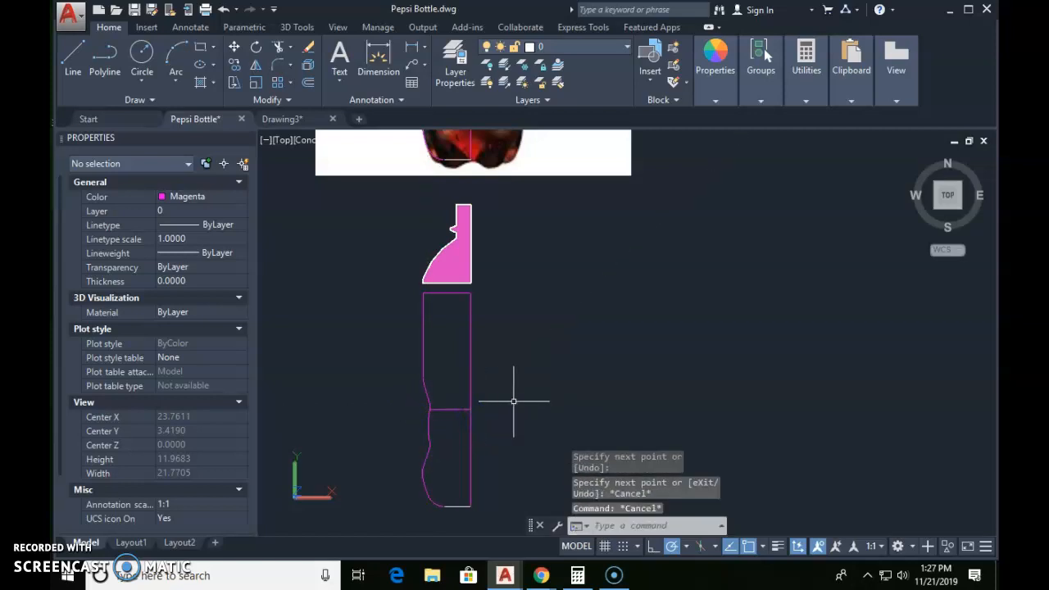
# Step: Trim away the part of the centre line below the horizontal waist line
pyautogui.press('Return')
pyautogui.press('Return')
pyautogui.click(490, 426)
pyautogui.click(463, 446)
pyautogui.press('Escape')
pyautogui.press('Escape')
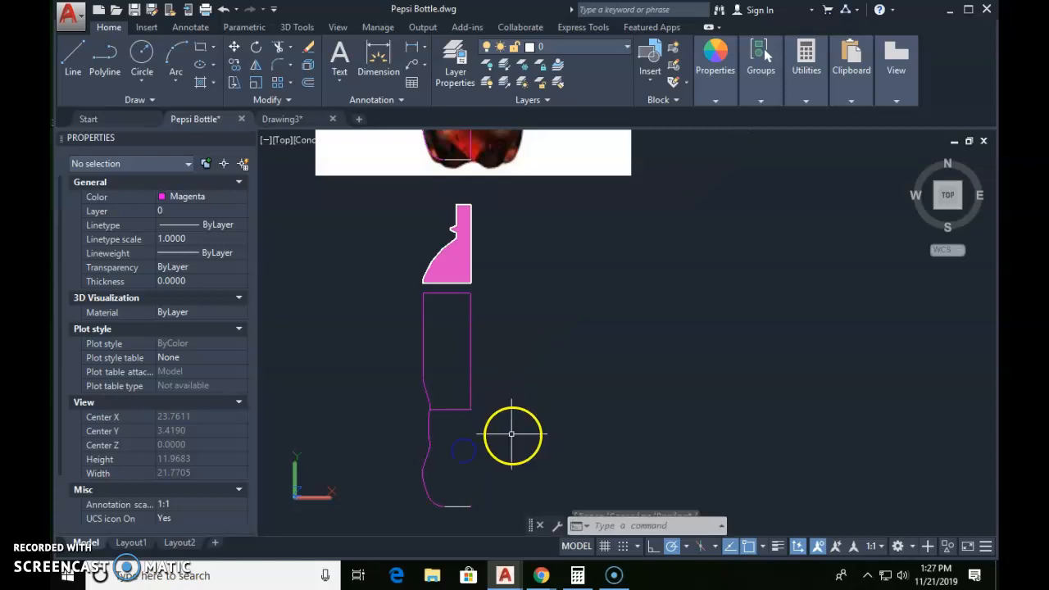
# Step: Draw a separate vertical centre line from the inner end of the waist line down to the base line
pyautogui.write('l')
pyautogui.press('Return')
pyautogui.click(470, 409)
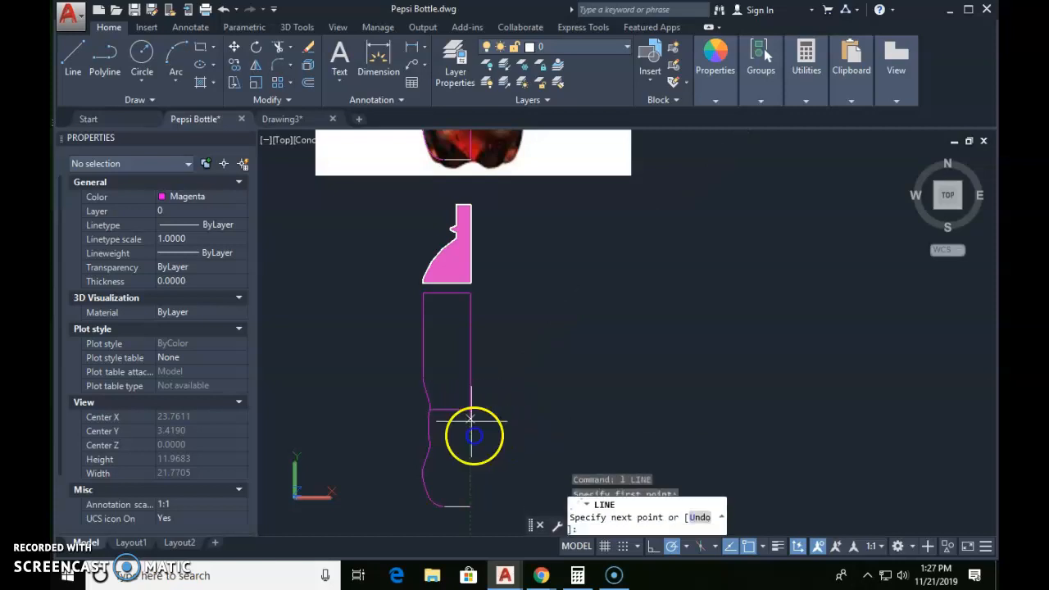
pyautogui.click(470, 506)
pyautogui.press('Escape')
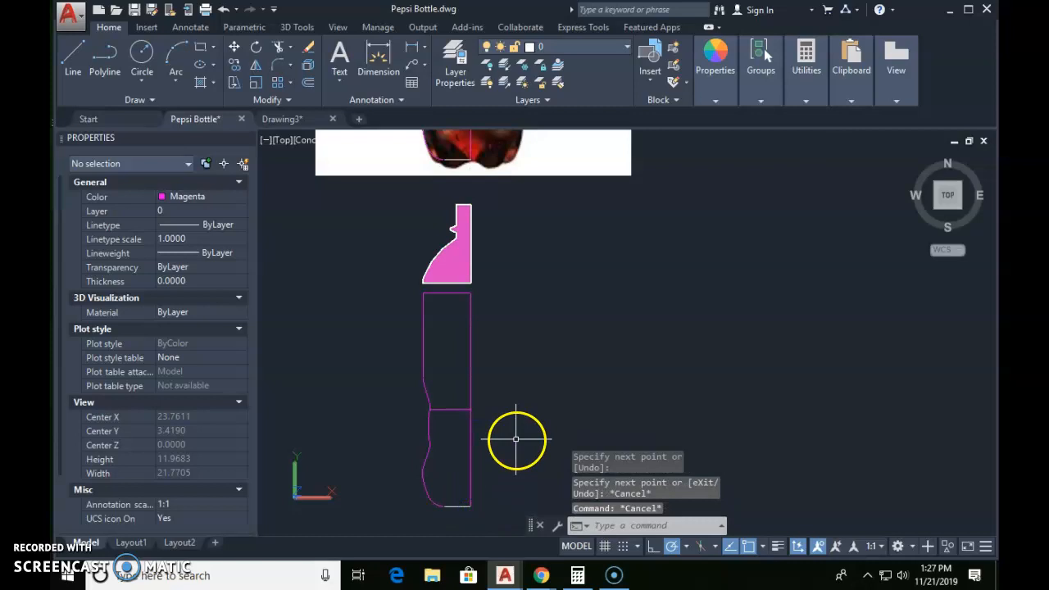
# Step: Run Region on all the body linework, both above and below the waist line
pyautogui.write('reg')
pyautogui.press('Return')
pyautogui.click(382, 293)
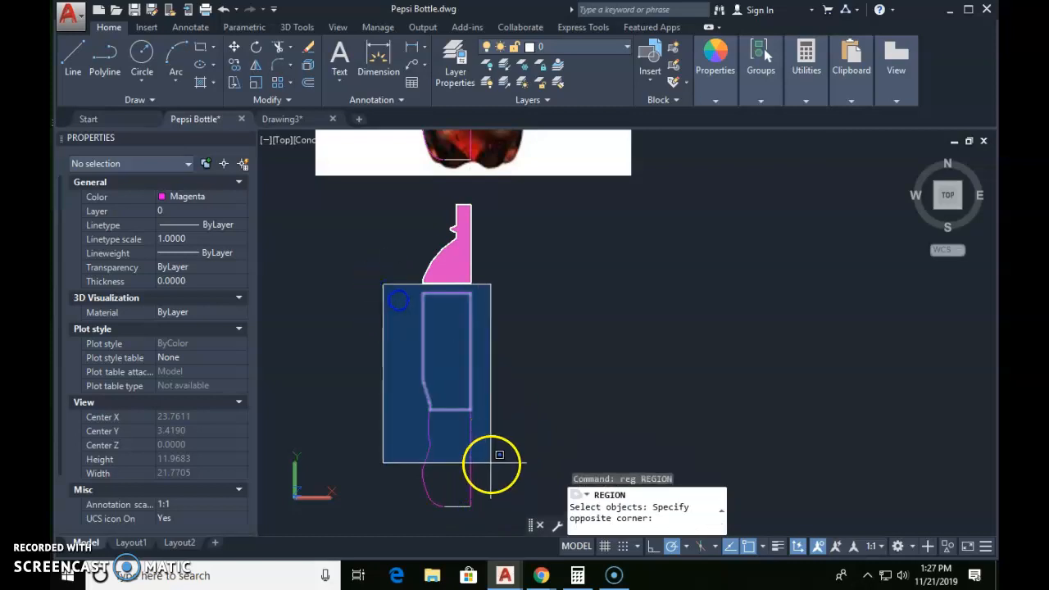
pyautogui.click(494, 509)
pyautogui.press('Return')
# Step: Move the base region a short distance straight down, off the open middle outline
pyautogui.write('m')
pyautogui.press('Return')
pyautogui.click(500, 457)
pyautogui.click(459, 484)
pyautogui.press('Return')
pyautogui.click(508, 424)
pyautogui.click(508, 436)
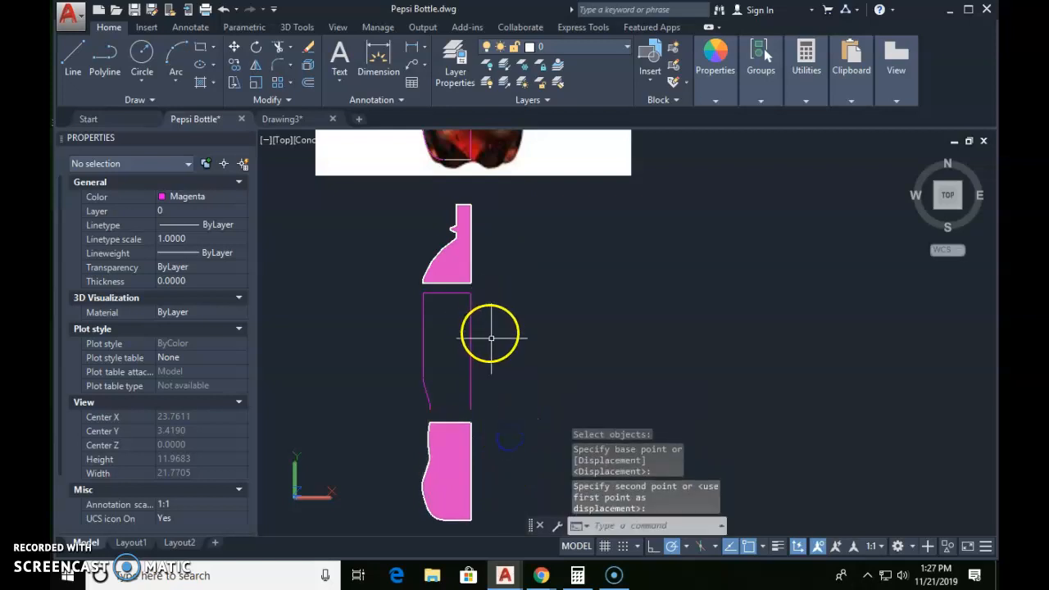
# Step: Draw a horizontal line closing the lower end of the middle outline, from the centre line to the waist curve
pyautogui.write('l')
pyautogui.press('Return')
pyautogui.click(471, 407)
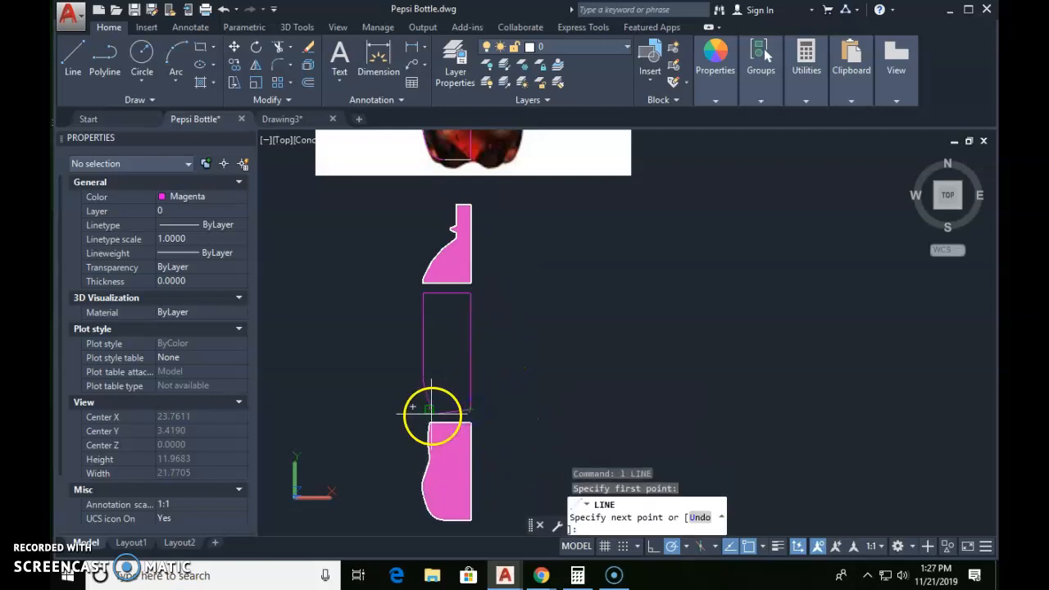
pyautogui.click(429, 407)
pyautogui.press('Escape')
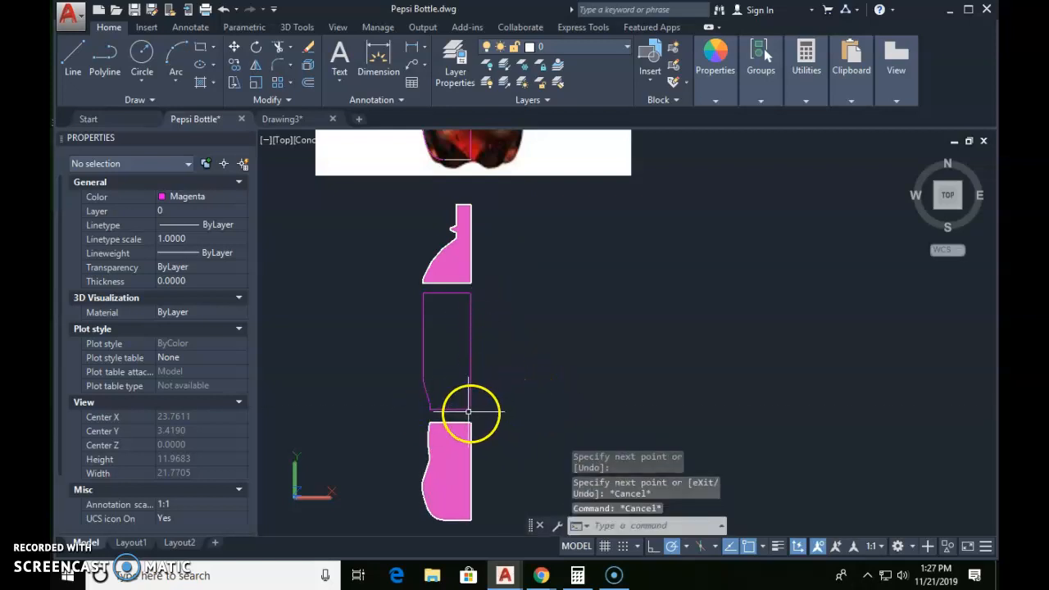
# Step: Stretch the lower end of the middle outline's outer vertical line down to the curve's endpoint to close the gap
pyautogui.scroll(2, 468, 411)
pyautogui.scroll(2, 457, 412)
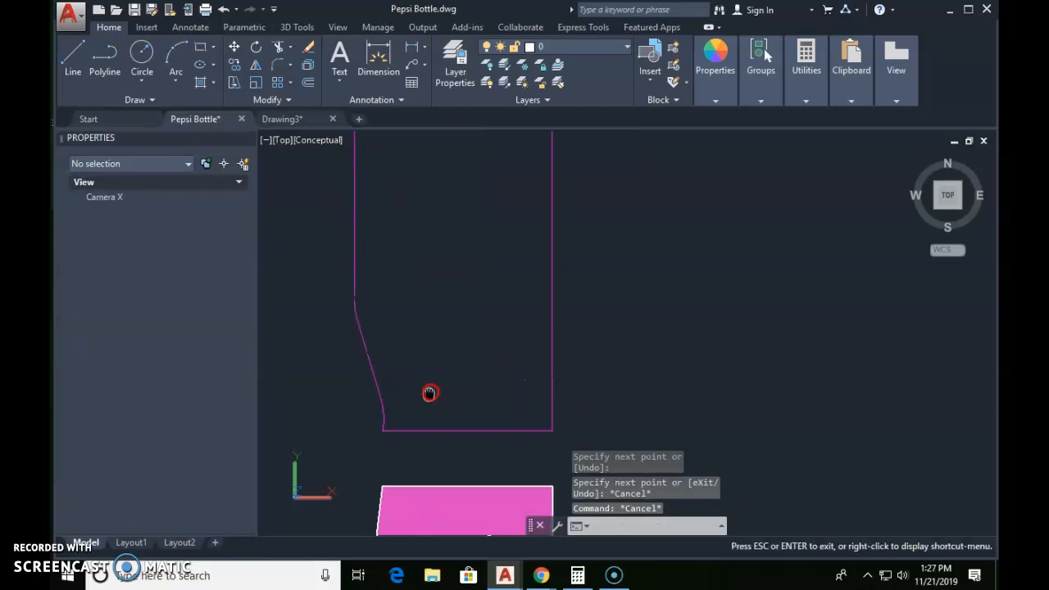
pyautogui.scroll(2, 476, 379)
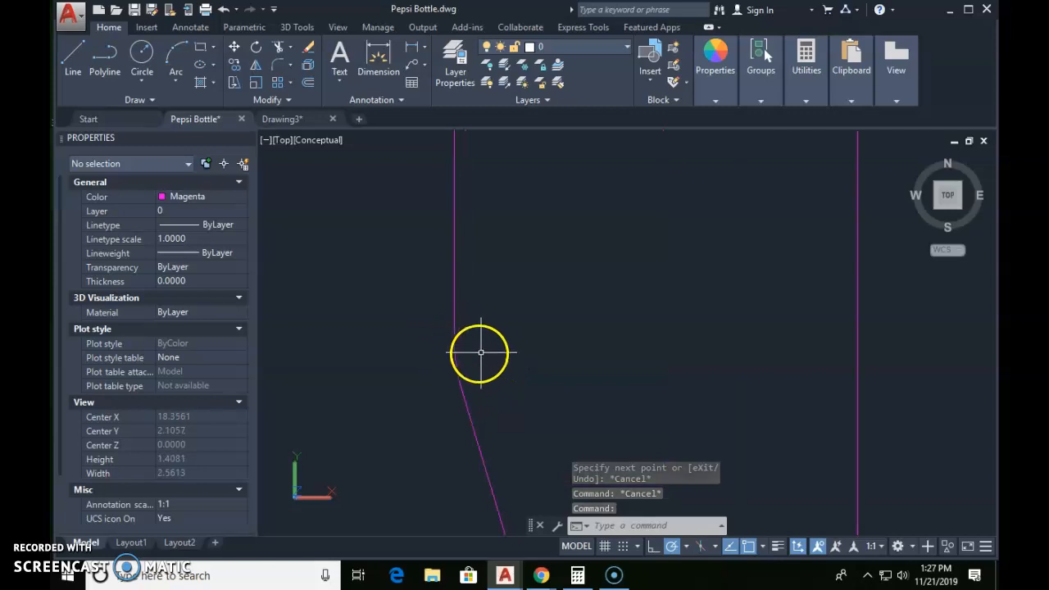
pyautogui.scroll(-3, 493, 361)
pyautogui.moveTo(497, 348); pyautogui.dragTo(443, 363, button='middle')
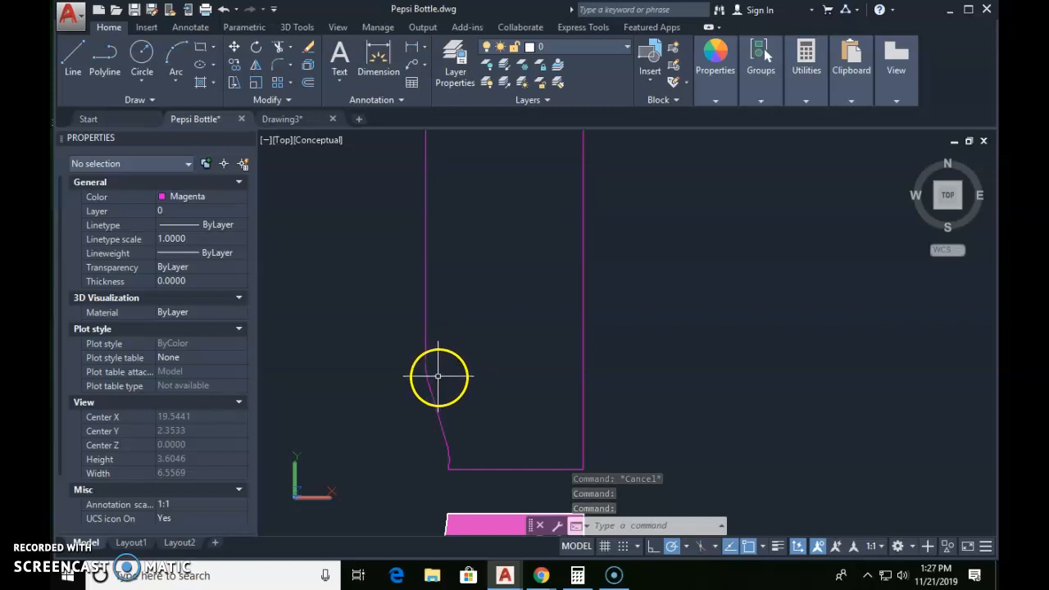
pyautogui.scroll(-1, 437, 375)
pyautogui.scroll(3, 437, 378)
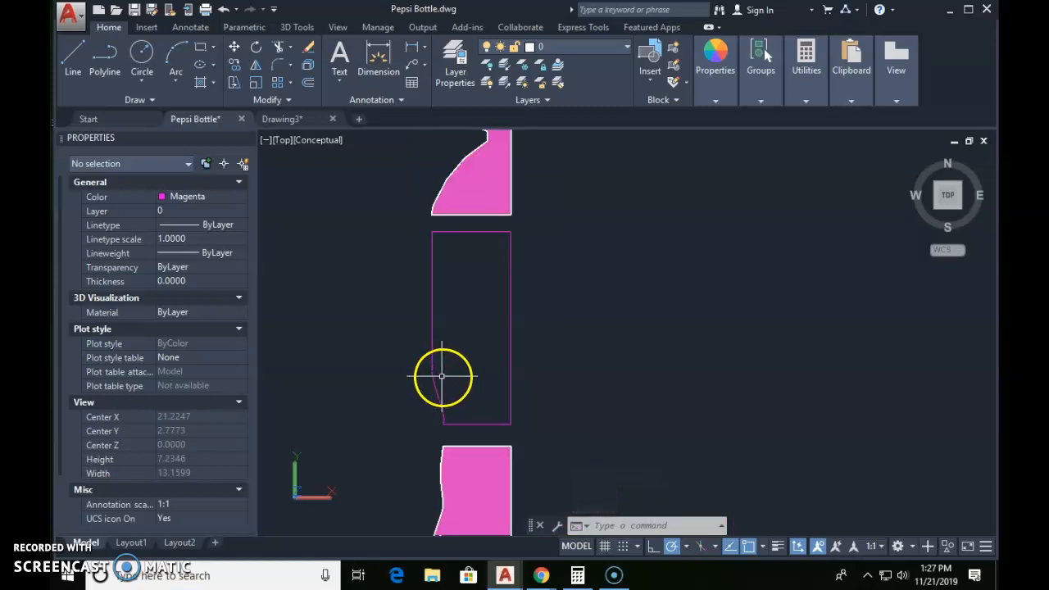
pyautogui.click(433, 346)
pyautogui.click(412, 345)
pyautogui.scroll(5, 416, 369)
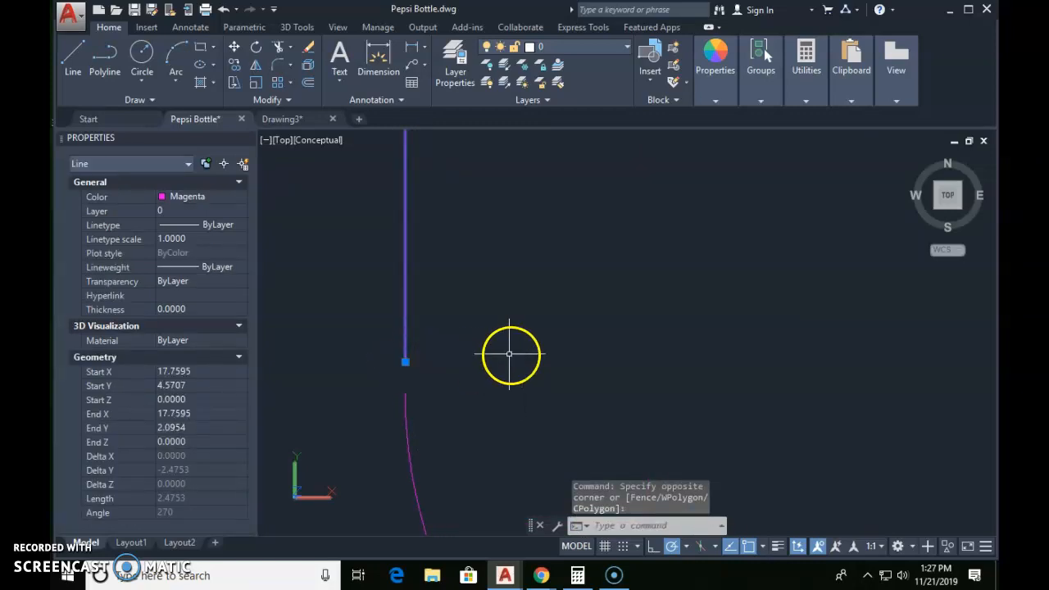
pyautogui.click(405, 362)
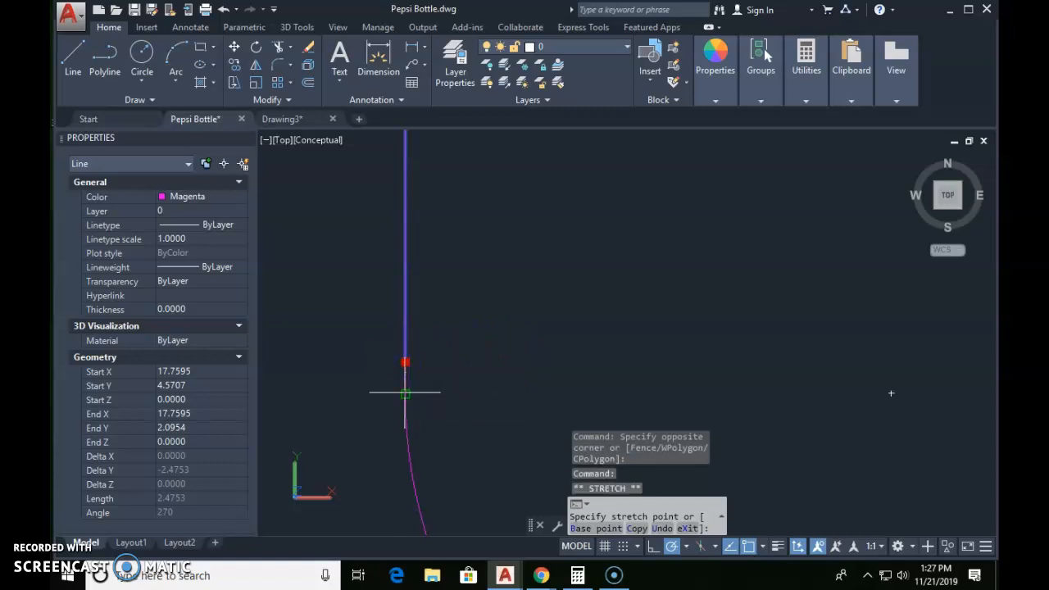
pyautogui.press('Escape')
pyautogui.press('Escape')
pyautogui.scroll(-5, 538, 368)
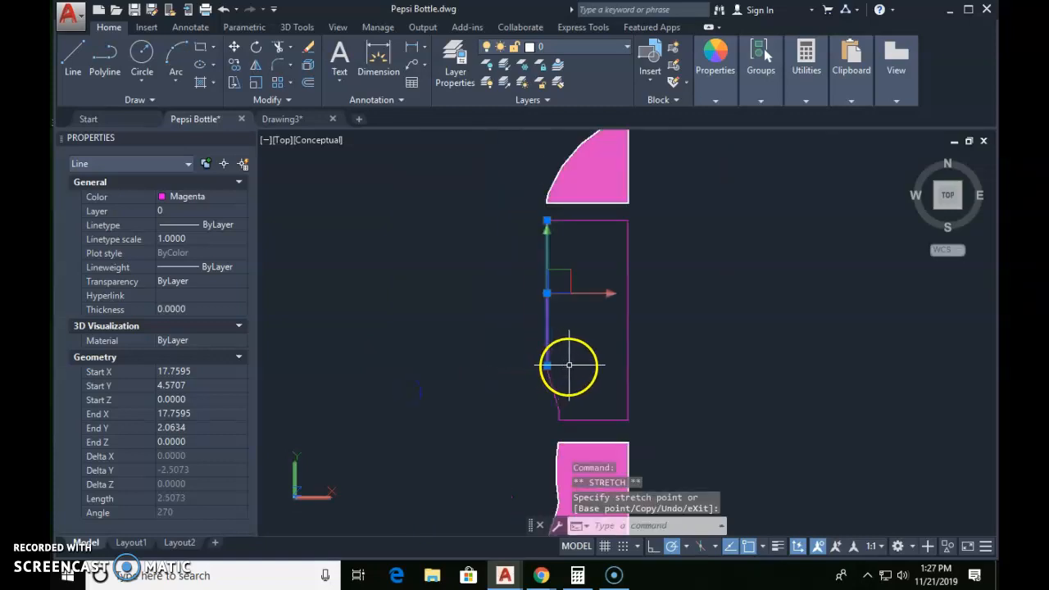
# Step: Run Region on the closed middle outline
pyautogui.write('reg')
pyautogui.press('Return')
pyautogui.click(500, 209)
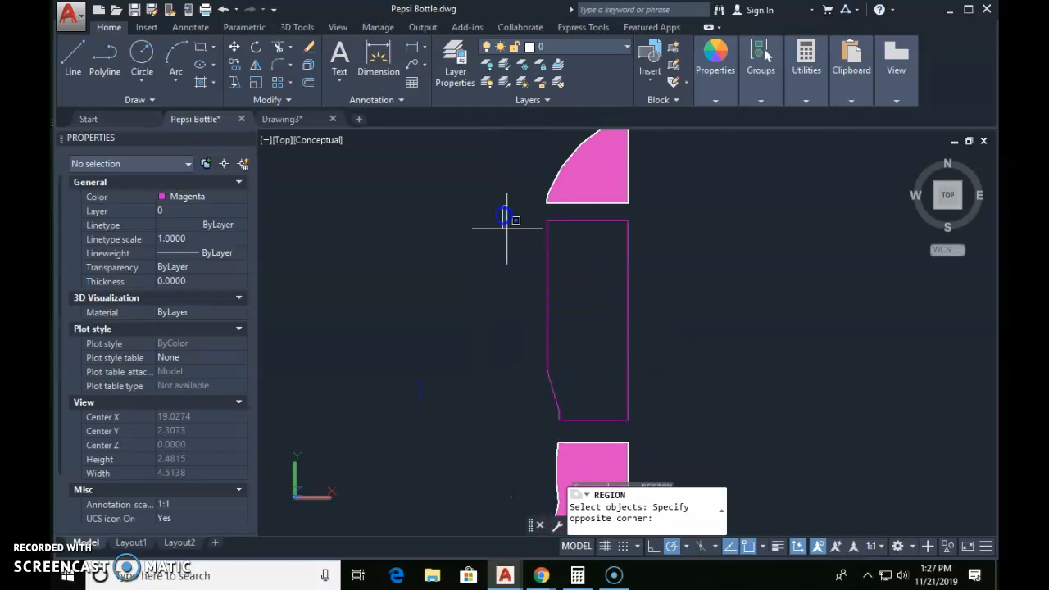
pyautogui.click(675, 436)
pyautogui.press('Return')
# Step: Move the middle region up so its upper centre-line corner meets the lower centre-line corner of the neck region
pyautogui.write('m')
pyautogui.press('Return')
pyautogui.click(661, 288)
pyautogui.click(604, 311)
pyautogui.press('Return')
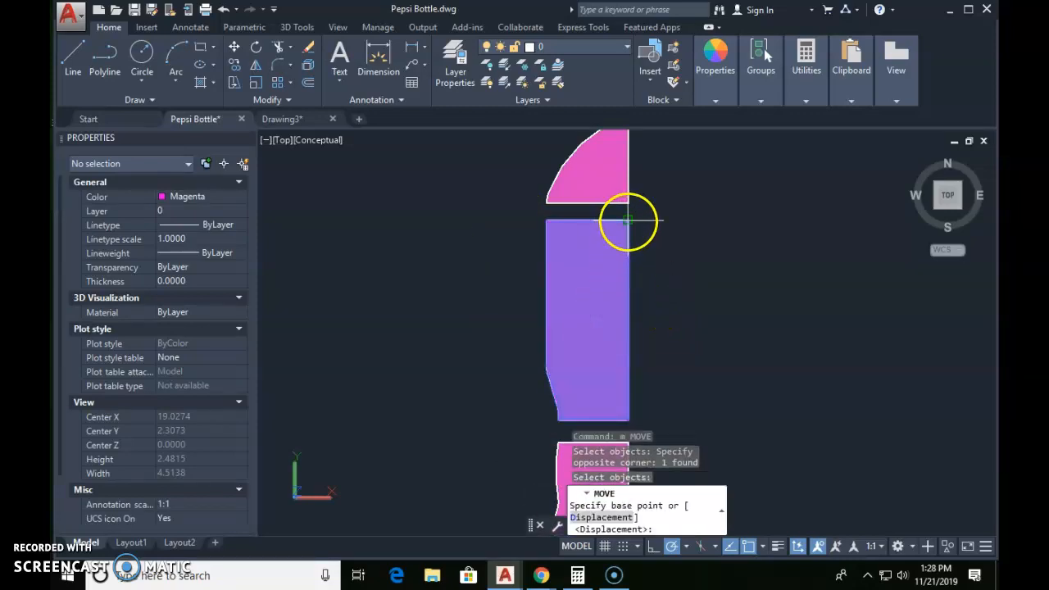
pyautogui.click(628, 219)
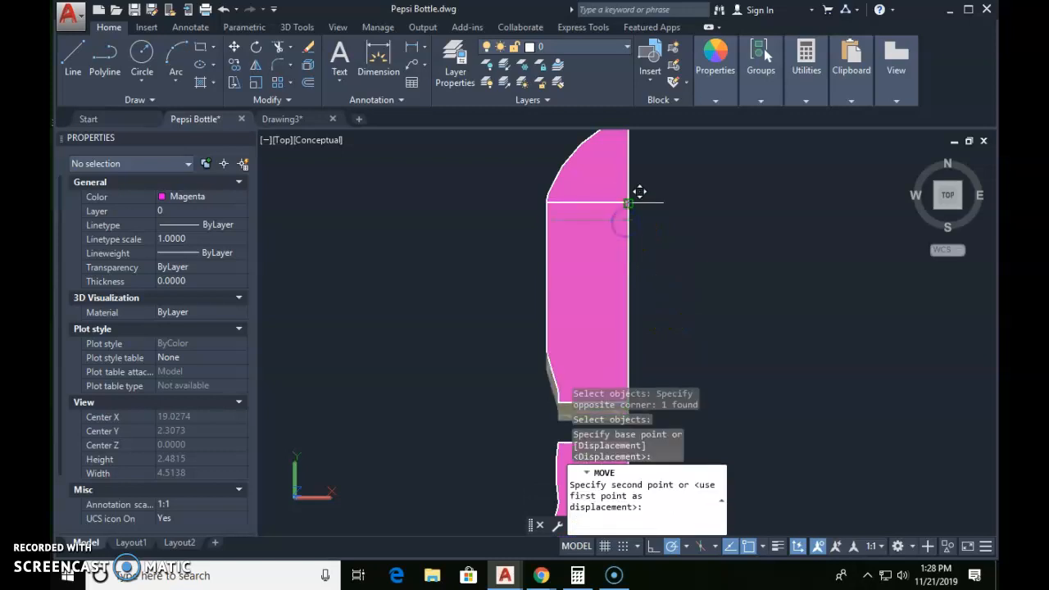
pyautogui.click(629, 202)
# Step: Move the base region up so its upper centre-line corner meets the lower centre-line corner of the middle region
pyautogui.moveTo(680, 334); pyautogui.dragTo(682, 241, button='middle')
pyautogui.press('Return')
pyautogui.click(650, 364)
pyautogui.click(585, 394)
pyautogui.press('Return')
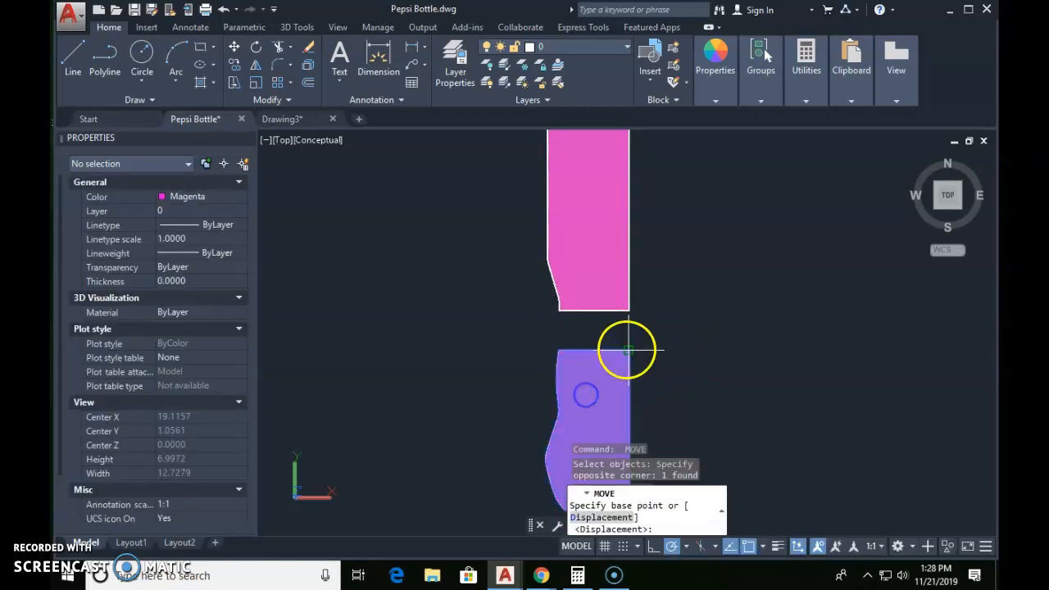
pyautogui.click(629, 350)
pyautogui.click(628, 310)
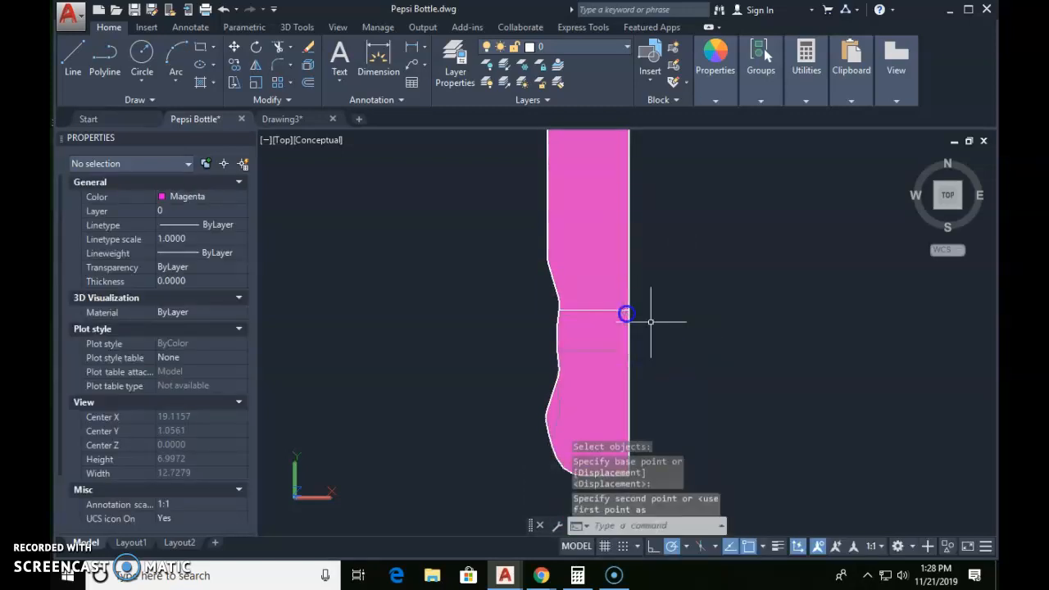
# Step: Union the neck, middle and base regions into one profile and select it to check that it is a single region
pyautogui.scroll(-4, 651, 316)
pyautogui.moveTo(702, 320); pyautogui.dragTo(641, 393, button='middle')
pyautogui.press('Escape')
pyautogui.press('Escape')
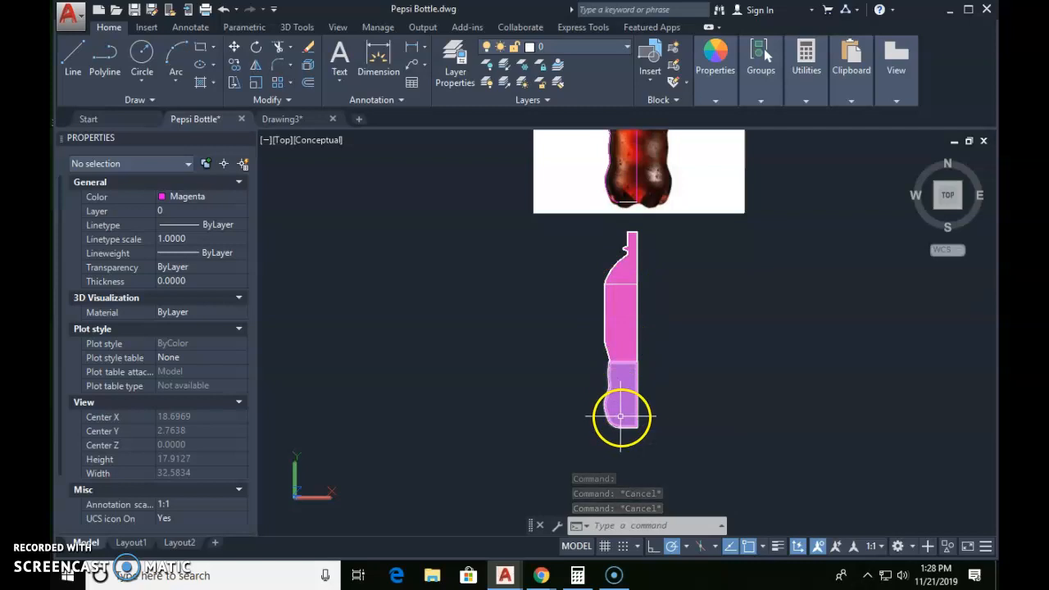
pyautogui.write('uni')
pyautogui.press('Return')
pyautogui.click(671, 256)
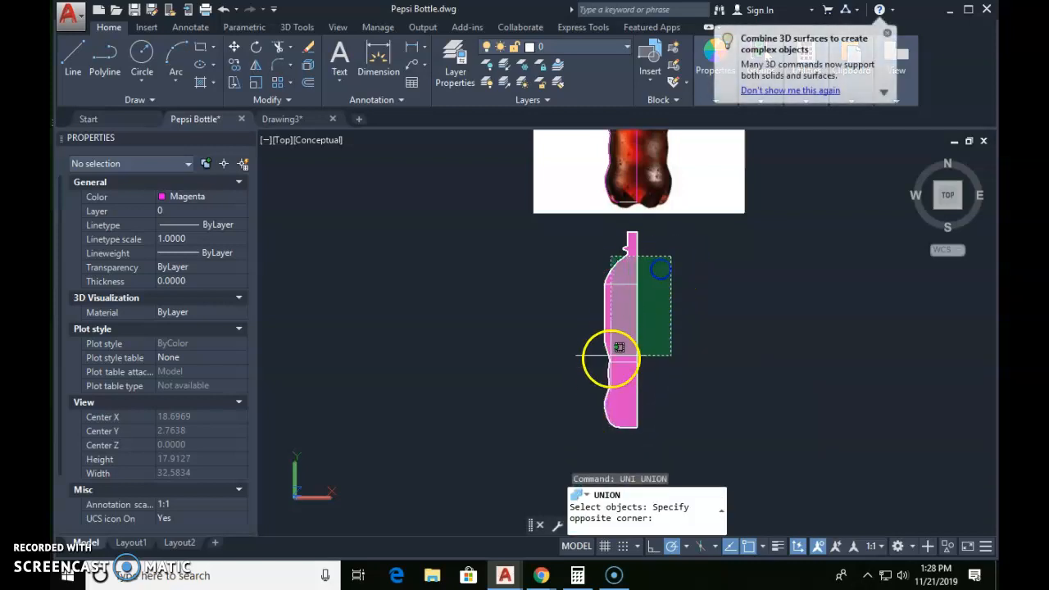
pyautogui.click(595, 382)
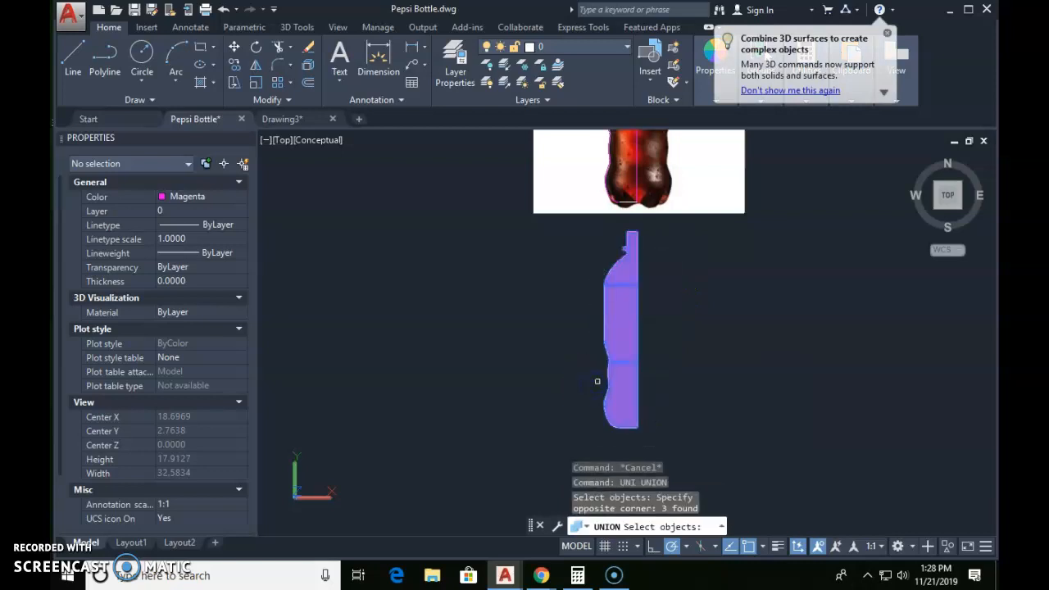
pyautogui.press('Return')
pyautogui.click(630, 353)
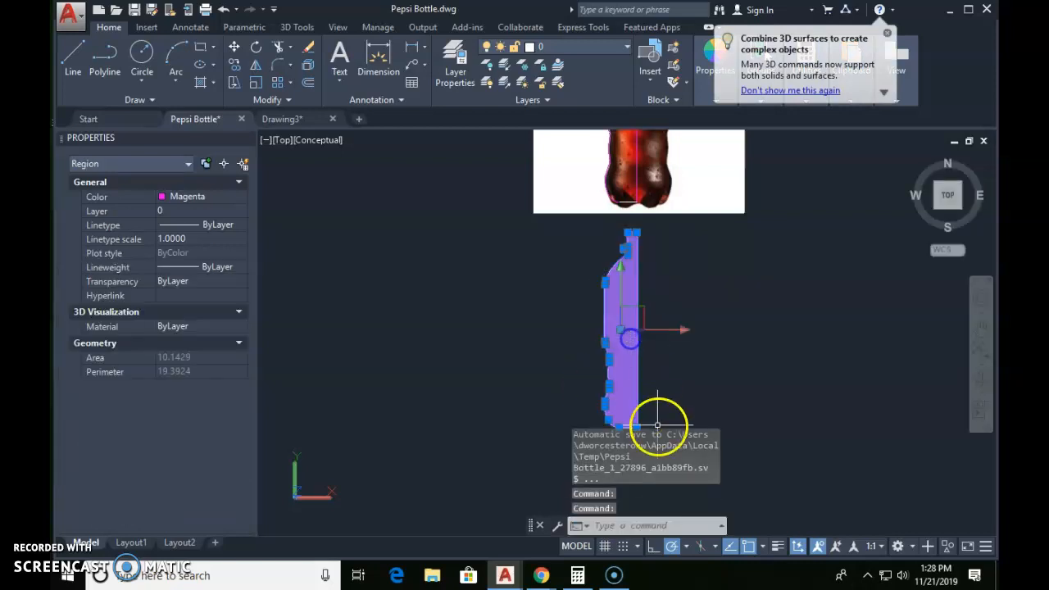
pyautogui.press('Escape')
pyautogui.click(621, 326)
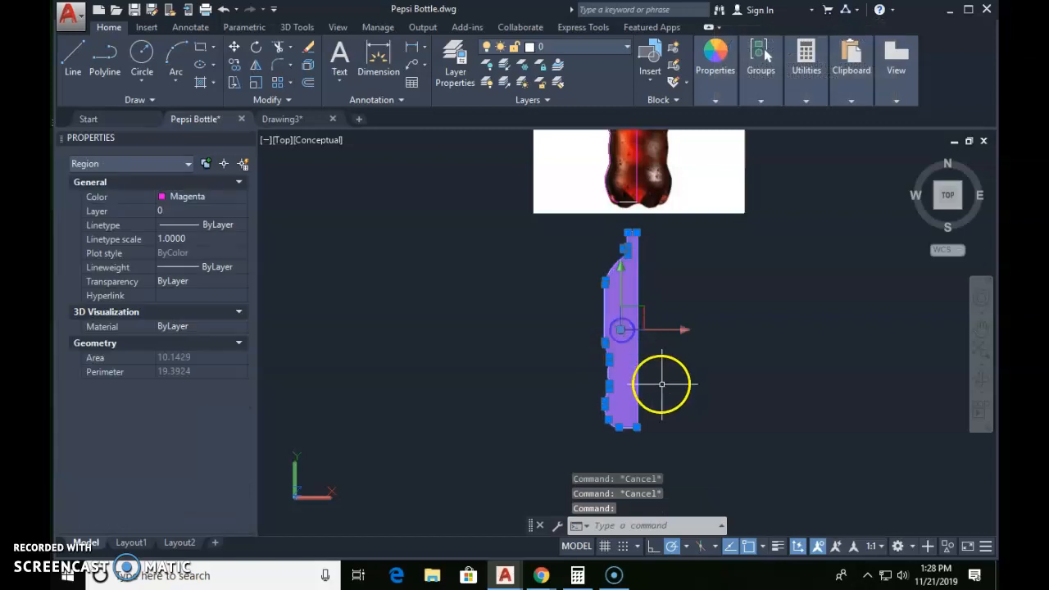
pyautogui.press('Escape')
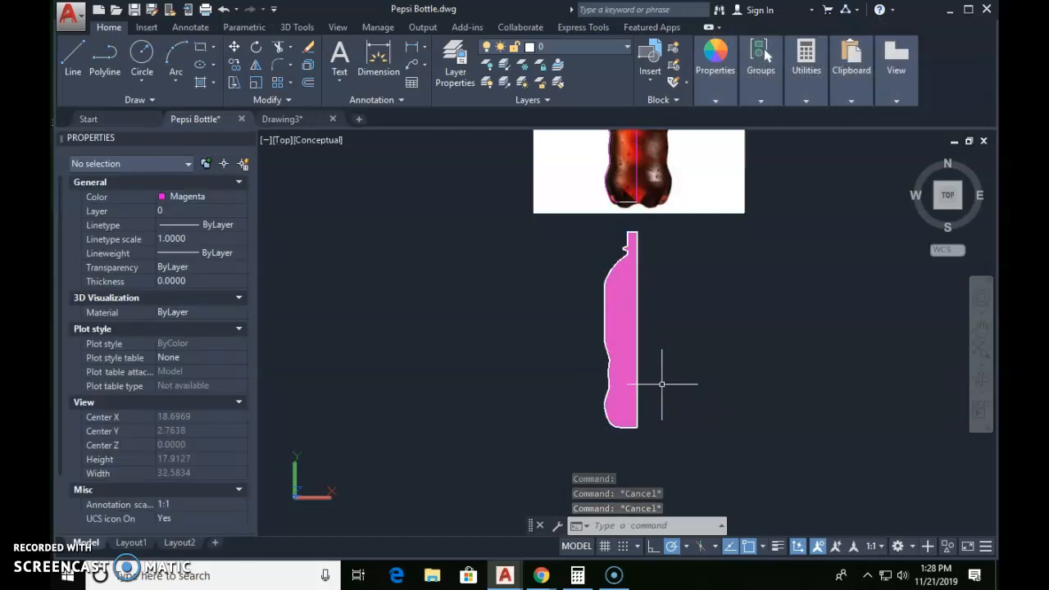
# Step: Revolve the united profile region 360 degrees about its straight centre-line edge, using the edge's upper and lower endpoints as the axis
pyautogui.write('rev')
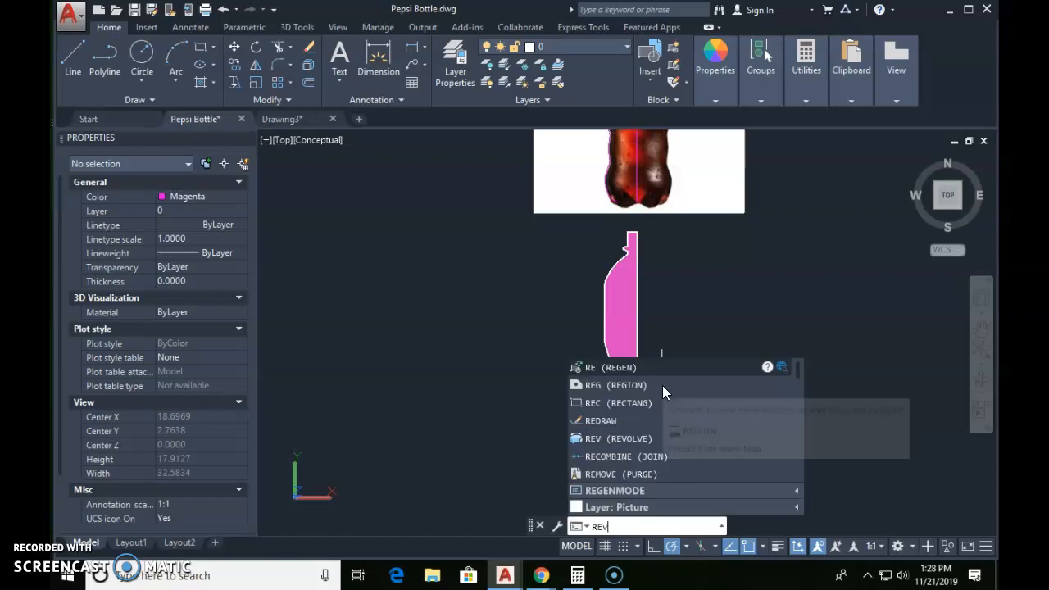
pyautogui.press('Return')
pyautogui.click(660, 336)
pyautogui.click(621, 365)
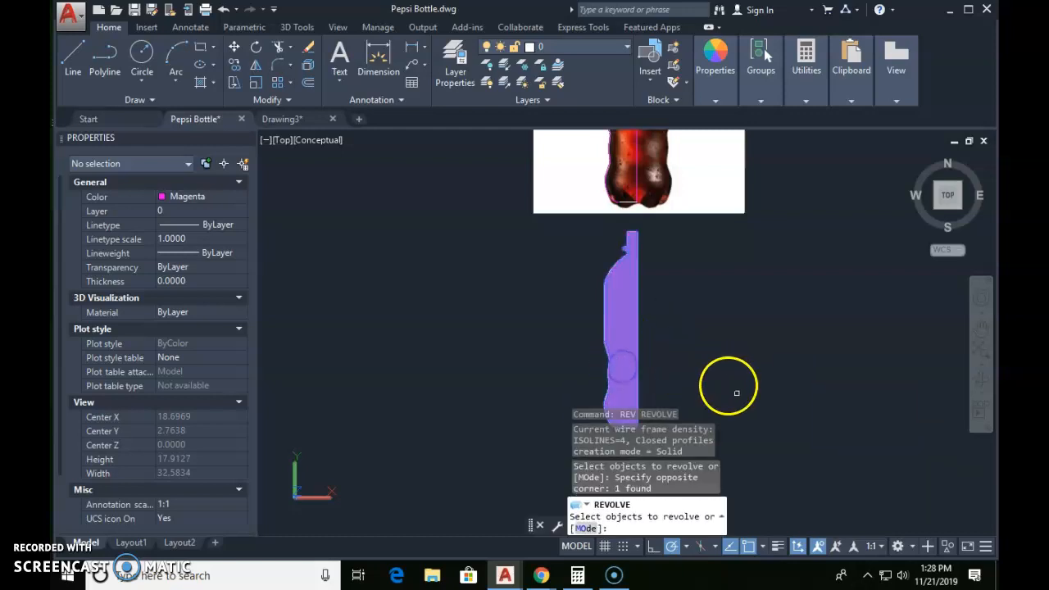
pyautogui.press('Return')
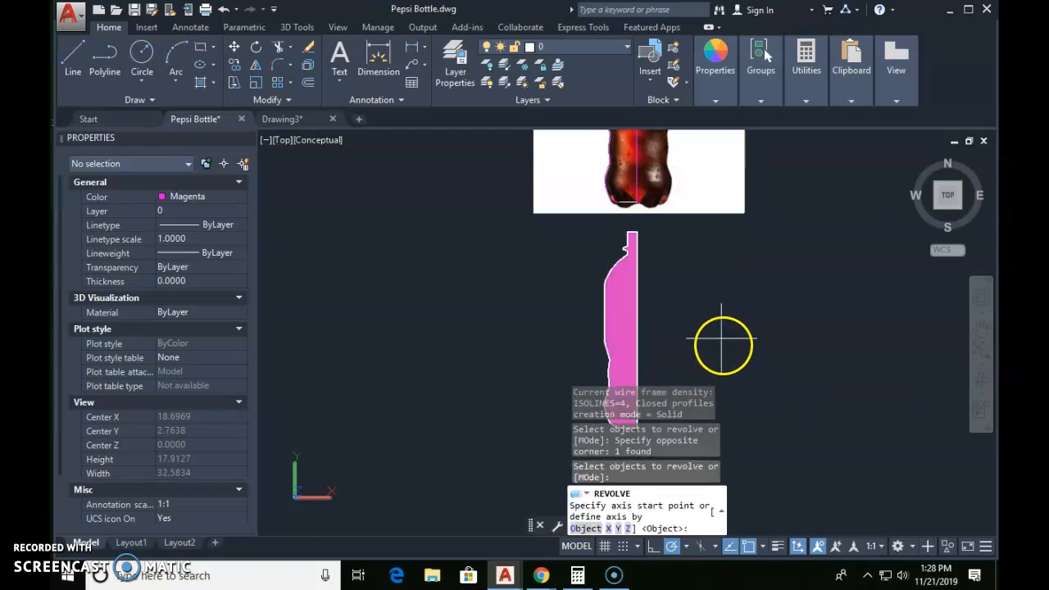
pyautogui.click(635, 232)
pyautogui.moveTo(625, 399); pyautogui.dragTo(642, 319, button='middle')
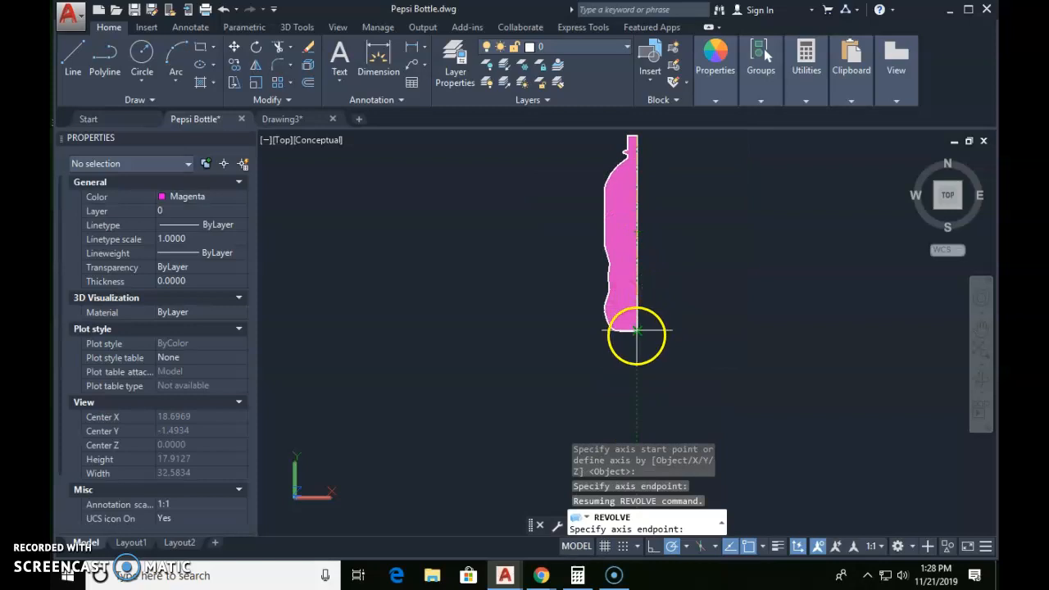
pyautogui.click(637, 332)
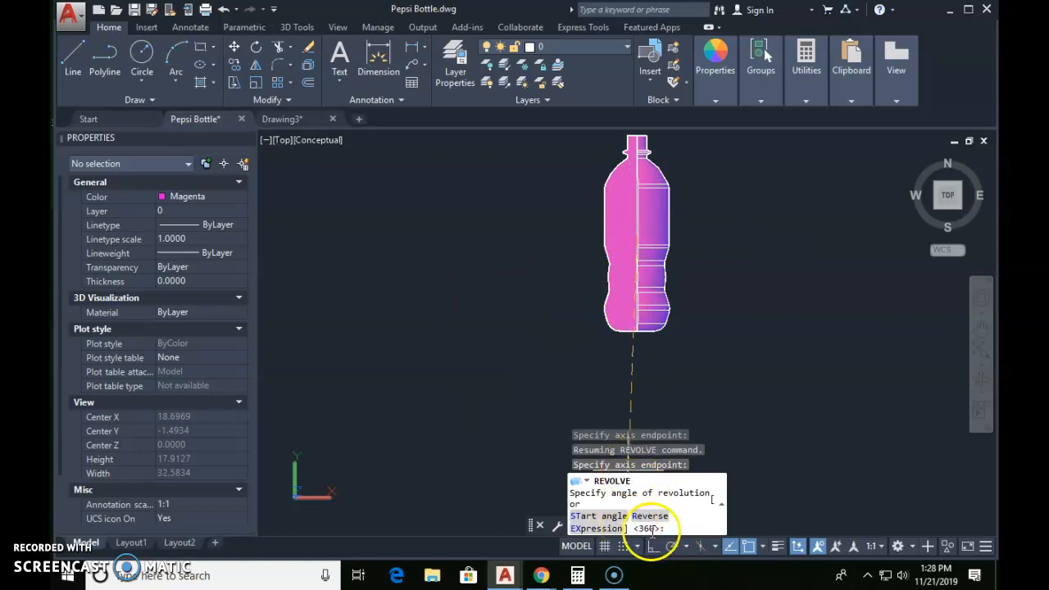
pyautogui.press('Return')
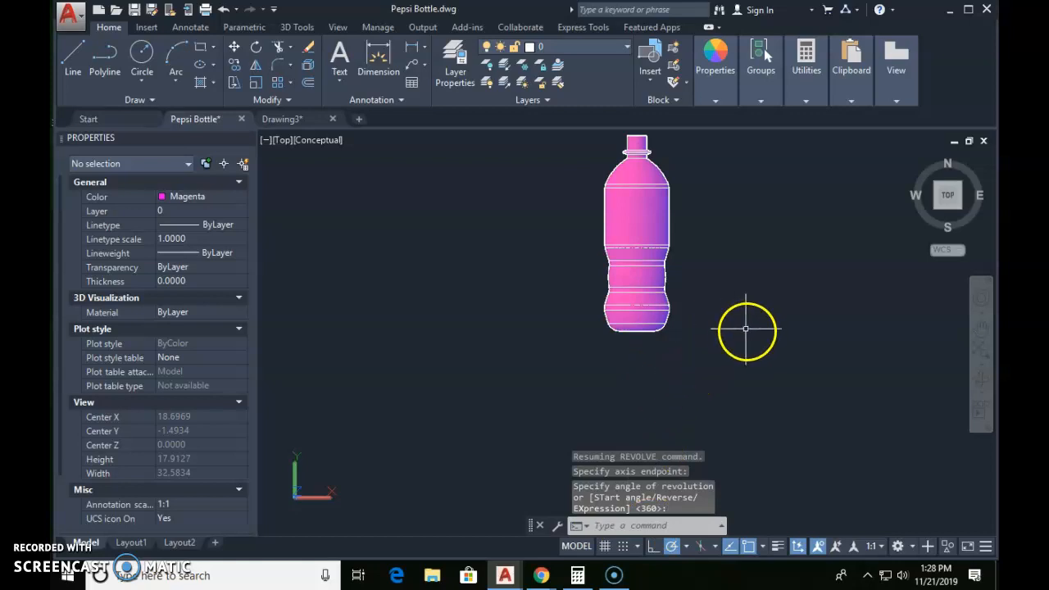
# Step: Examine the revolved bottle from an orbited angle and in the Front view, then return to the Top view
pyautogui.moveTo(697, 276); pyautogui.dragTo(648, 363, button='middle')
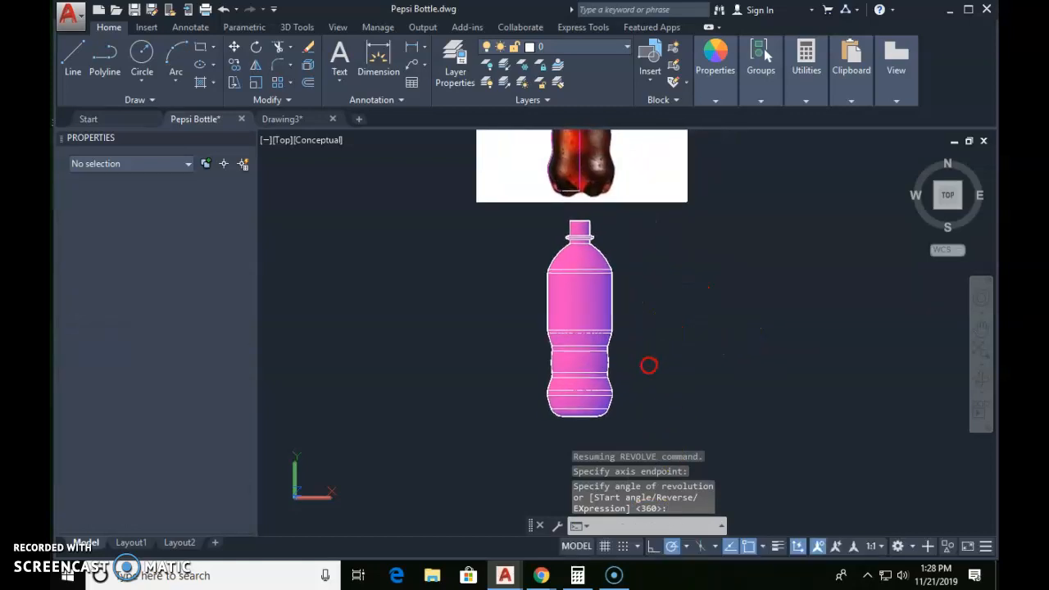
pyautogui.keyDown('shift'); pyautogui.moveTo(697, 339); pyautogui.dragTo(742, 211, button='middle'); pyautogui.keyUp('shift')
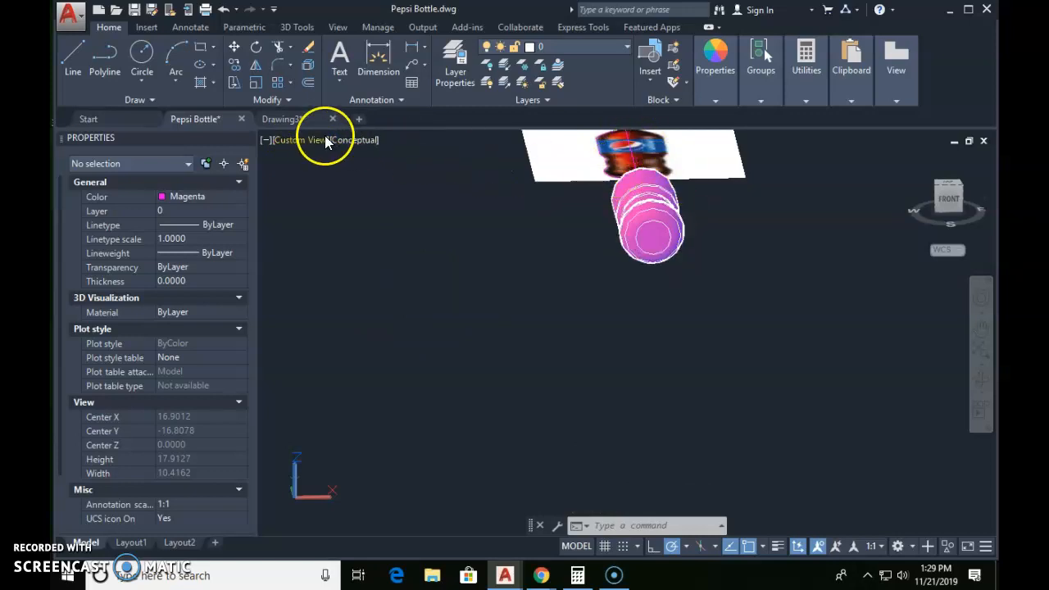
pyautogui.click(301, 141)
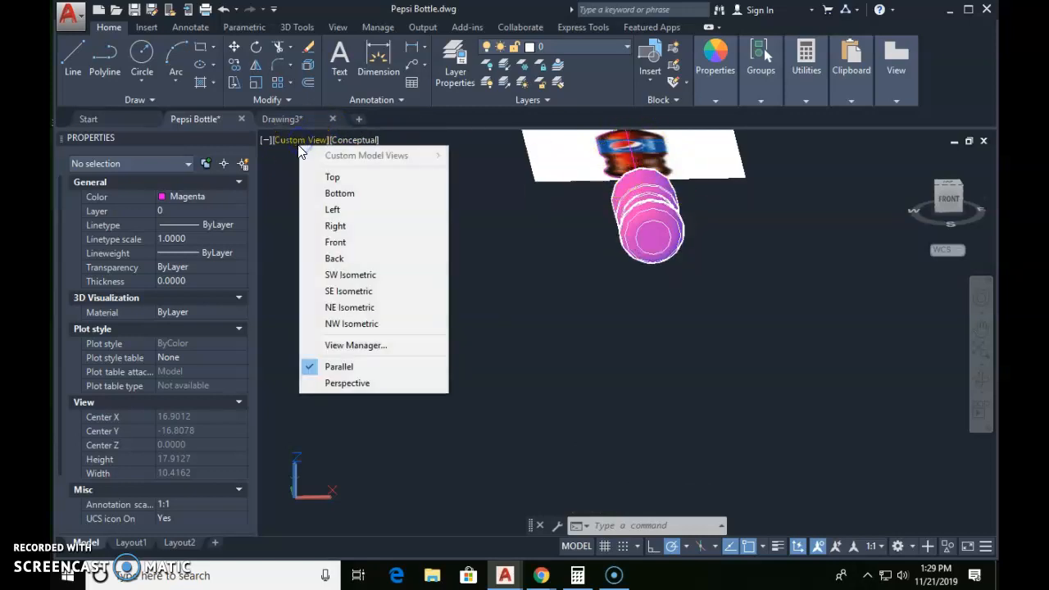
pyautogui.click(327, 242)
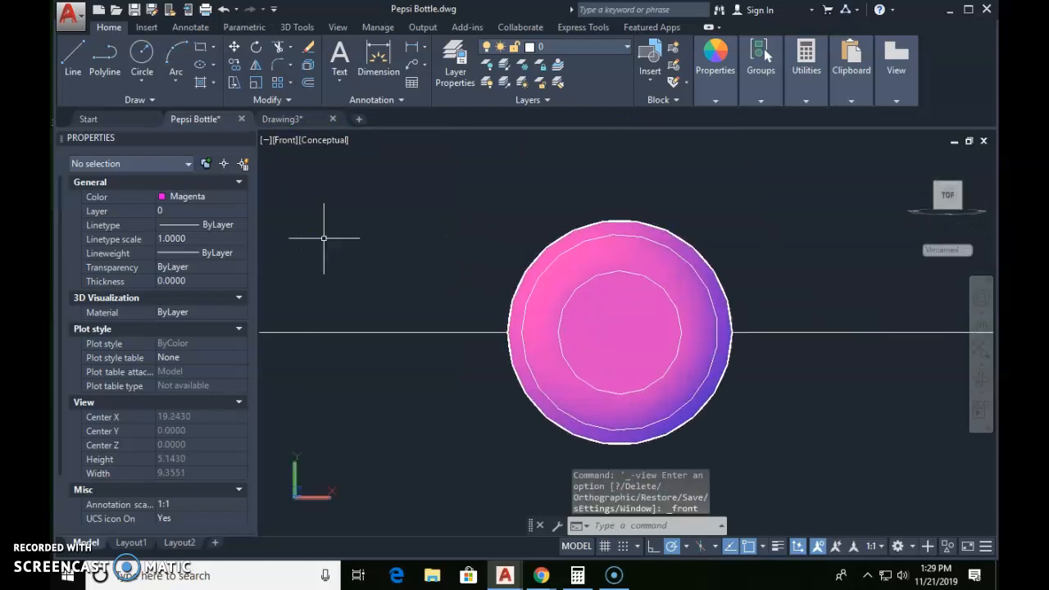
pyautogui.click(688, 313)
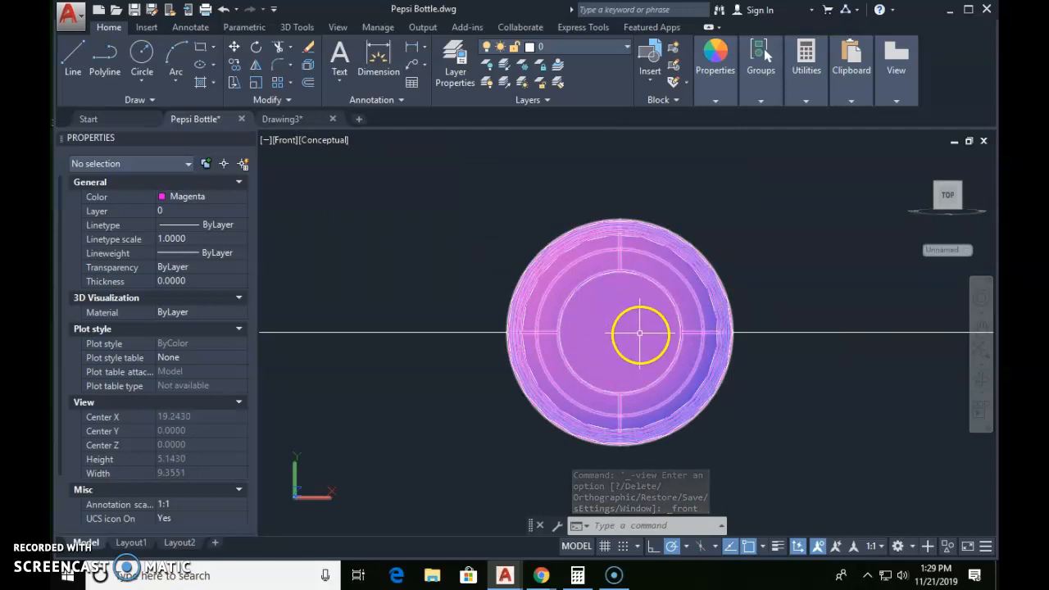
pyautogui.scroll(-2, 663, 324)
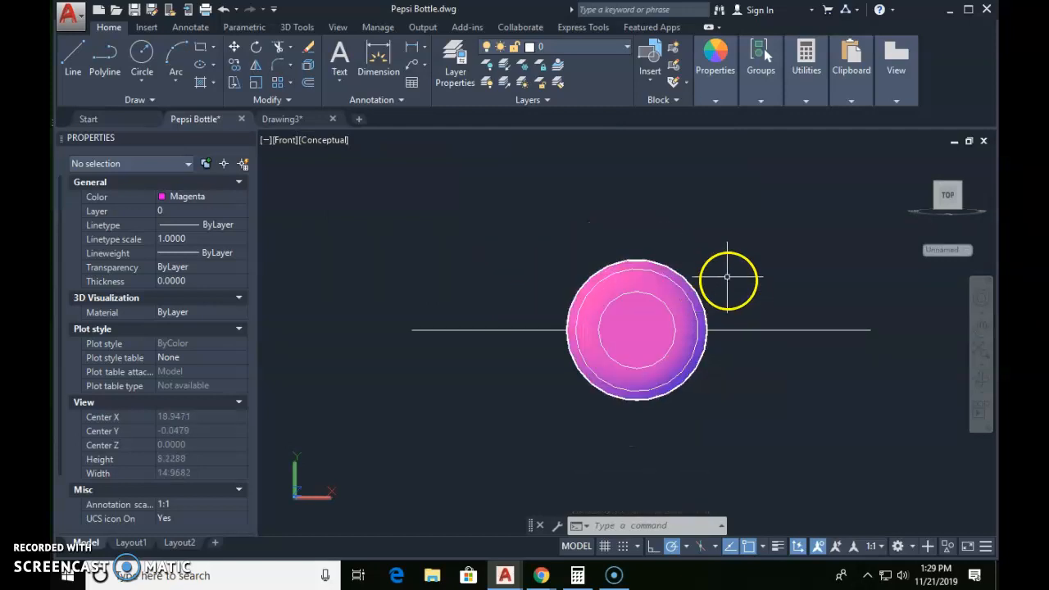
pyautogui.click(284, 141)
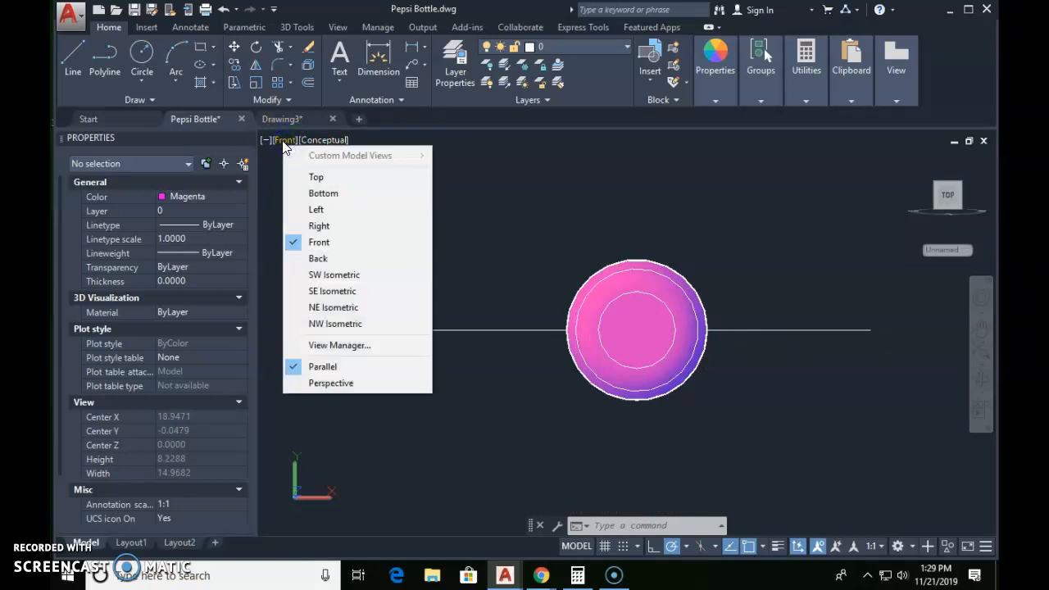
pyautogui.click(283, 141)
pyautogui.click(290, 139)
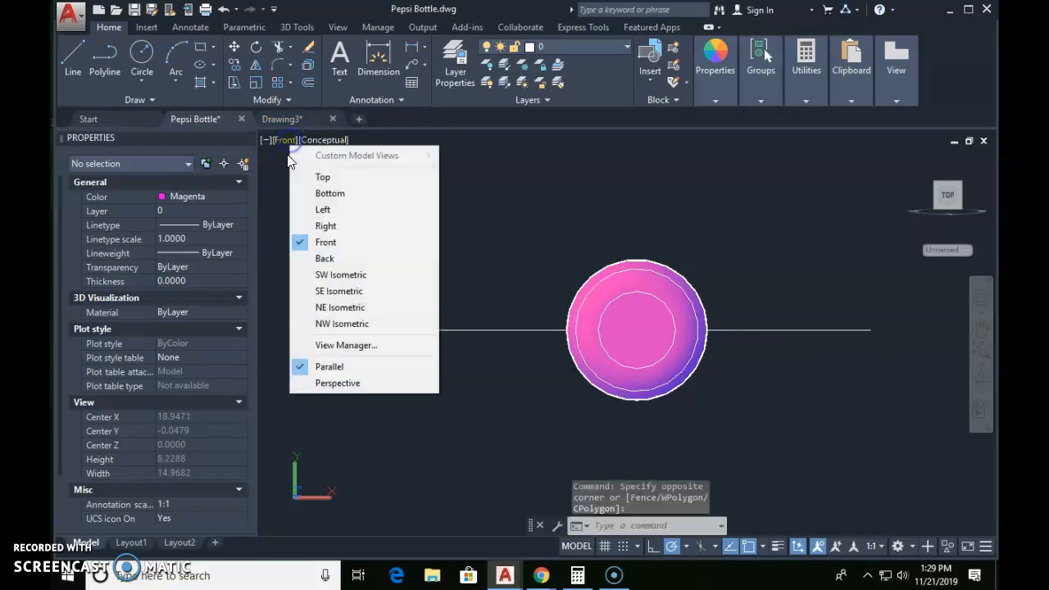
pyautogui.click(313, 176)
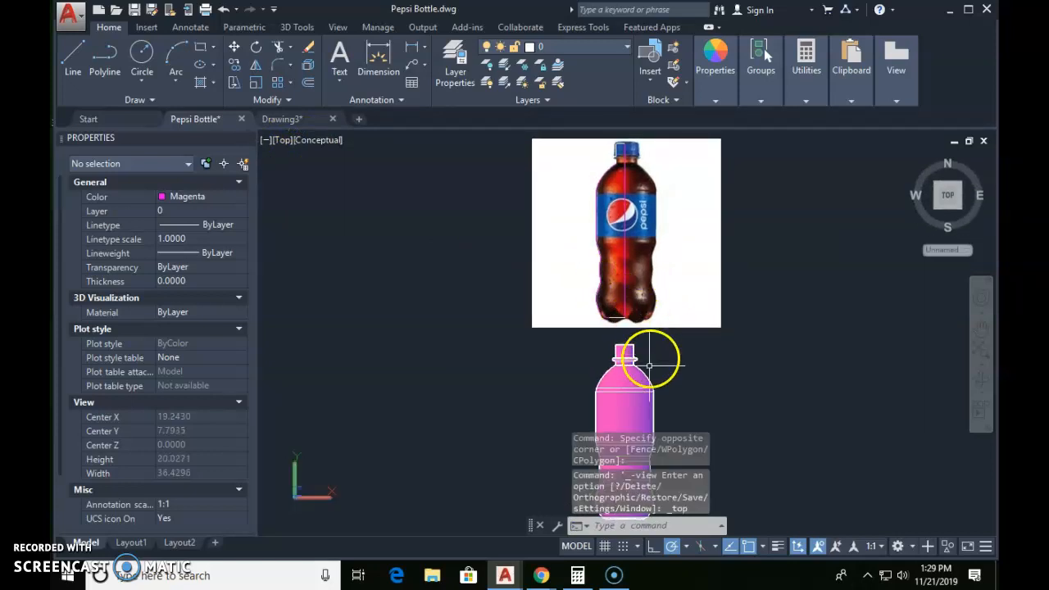
# Step: Select the bottle picture, its traced outline and the revolved bottle together and copy them to the clipboard
pyautogui.scroll(-2, 686, 332)
pyautogui.moveTo(730, 347)
pyautogui.mouseDown(button='middle')
pyautogui.moveTo(637, 320)
pyautogui.moveTo(623, 301)
pyautogui.mouseUp(button='middle')
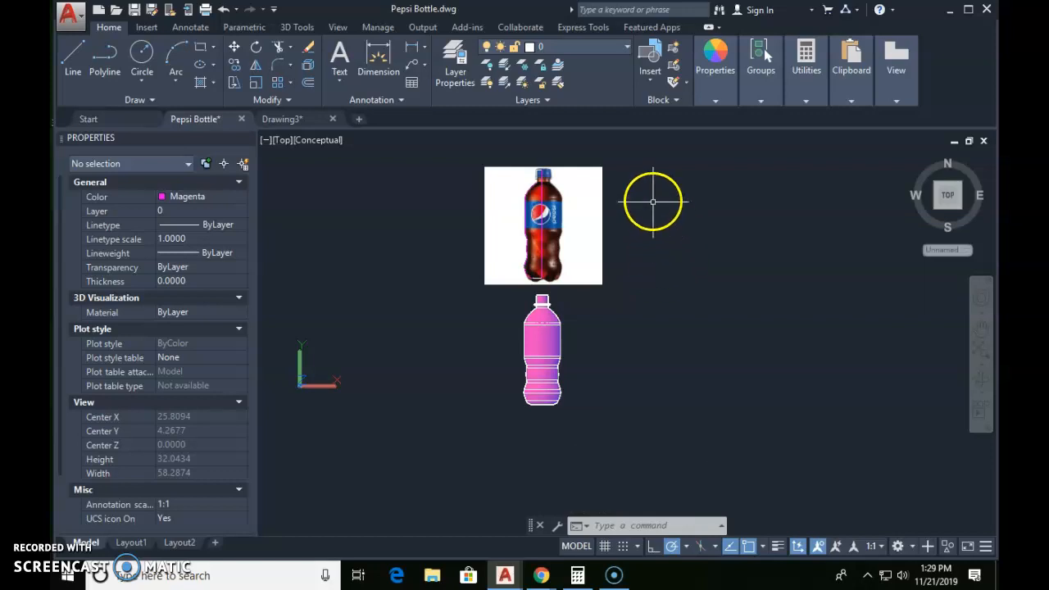
pyautogui.click(633, 141)
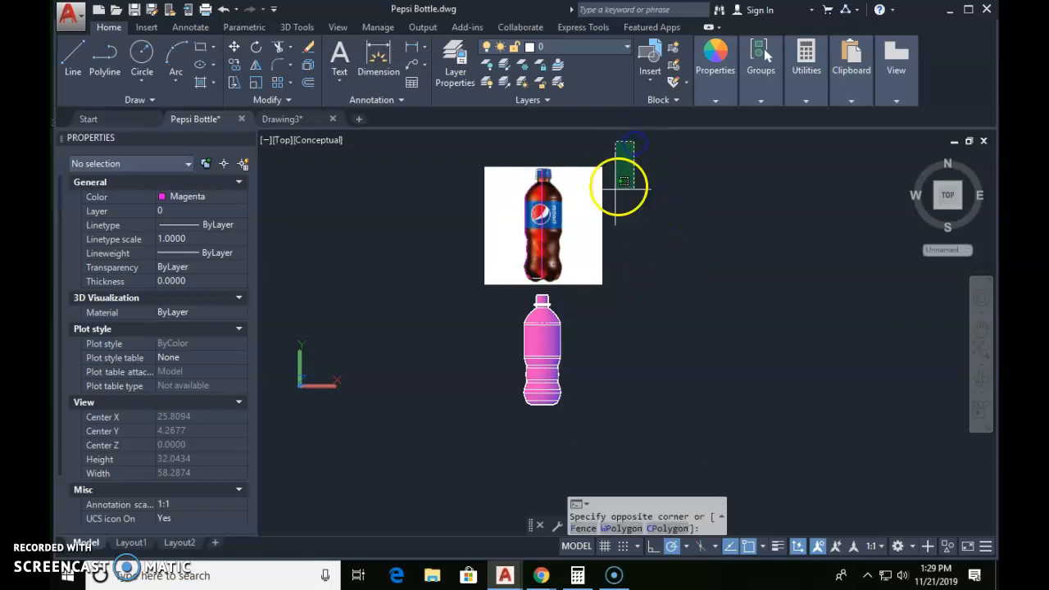
pyautogui.click(445, 437)
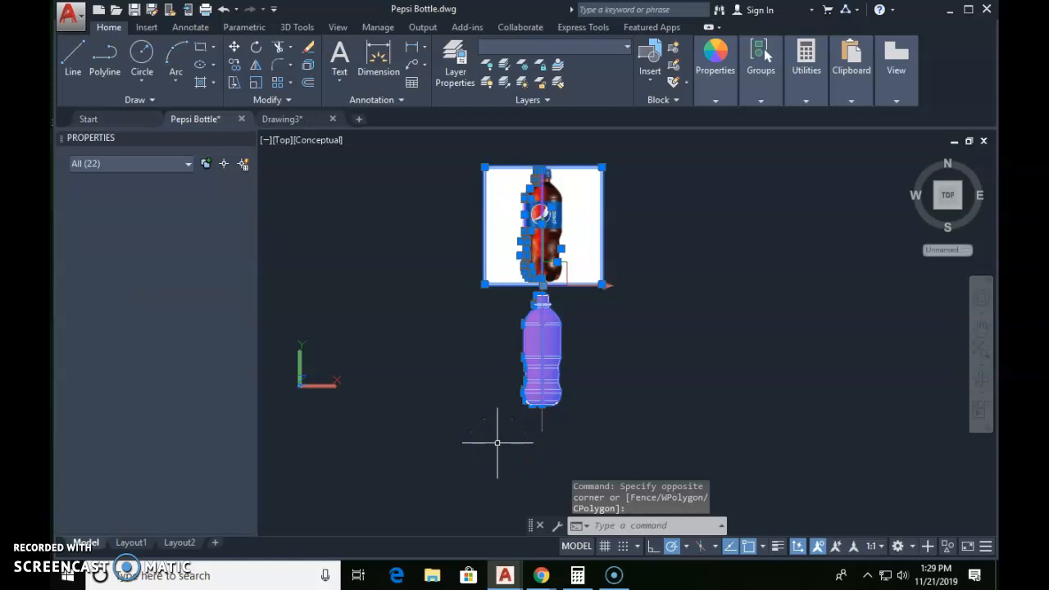
pyautogui.hotkey('ctrl', 'c')
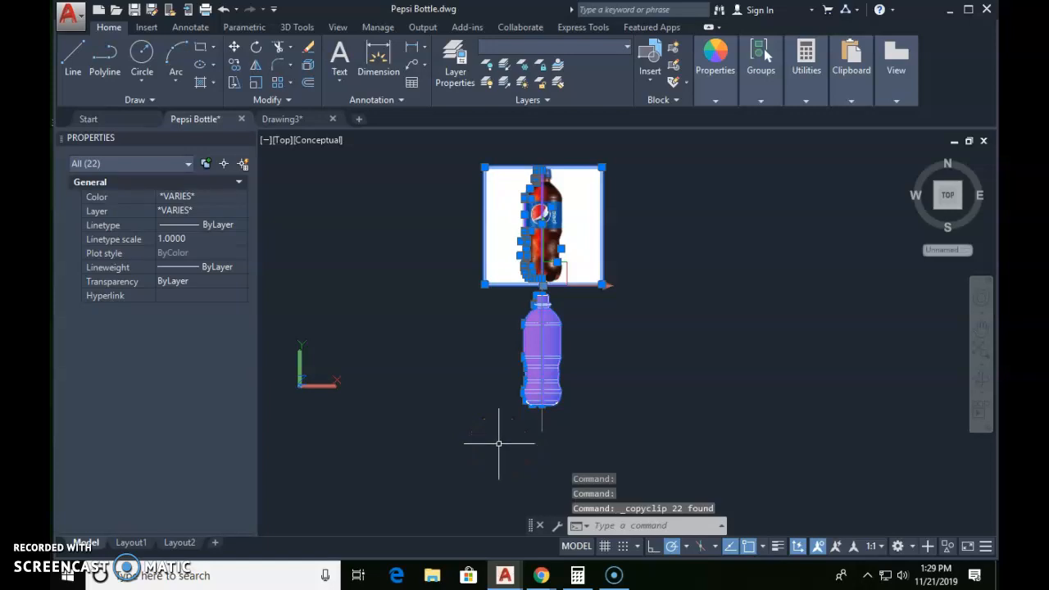
# Step: Paste the copied picture, outline and bottle upright in the Front view, beside the originals seen end-on
pyautogui.click(283, 141)
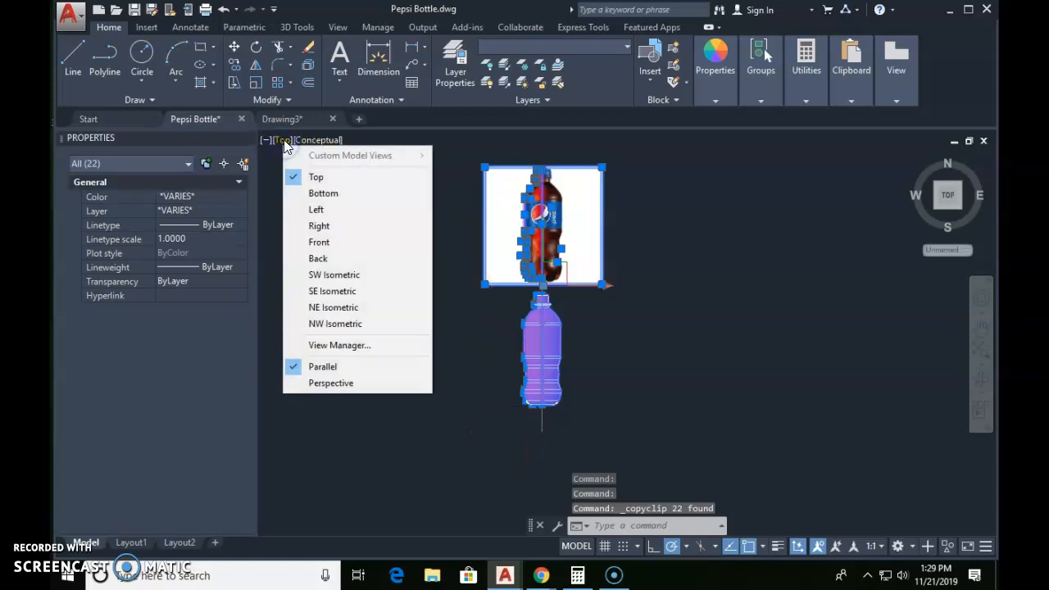
pyautogui.click(319, 245)
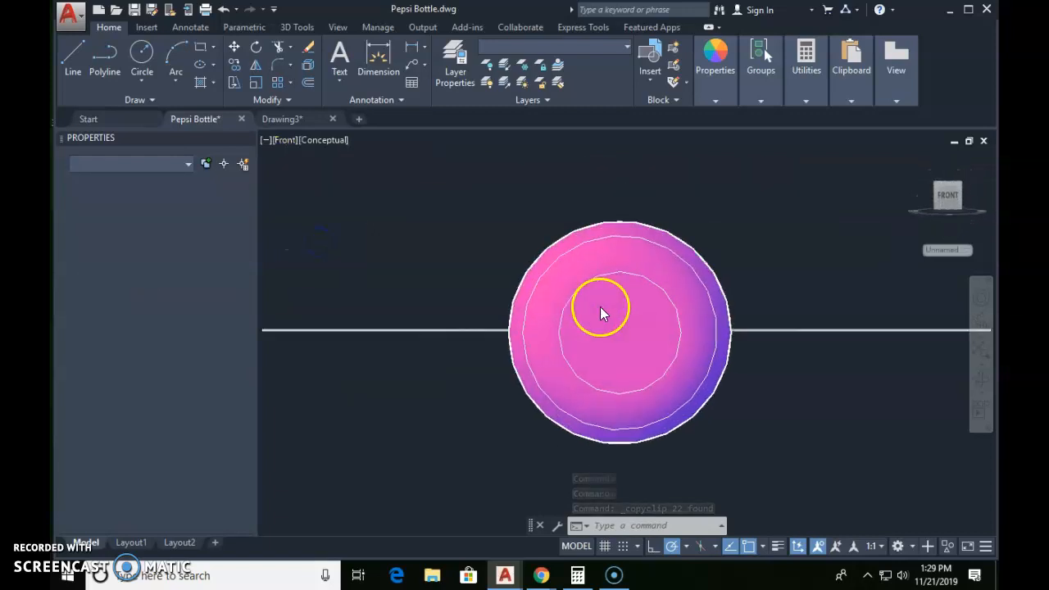
pyautogui.hotkey('ctrl', 'v')
pyautogui.scroll(-4, 761, 347)
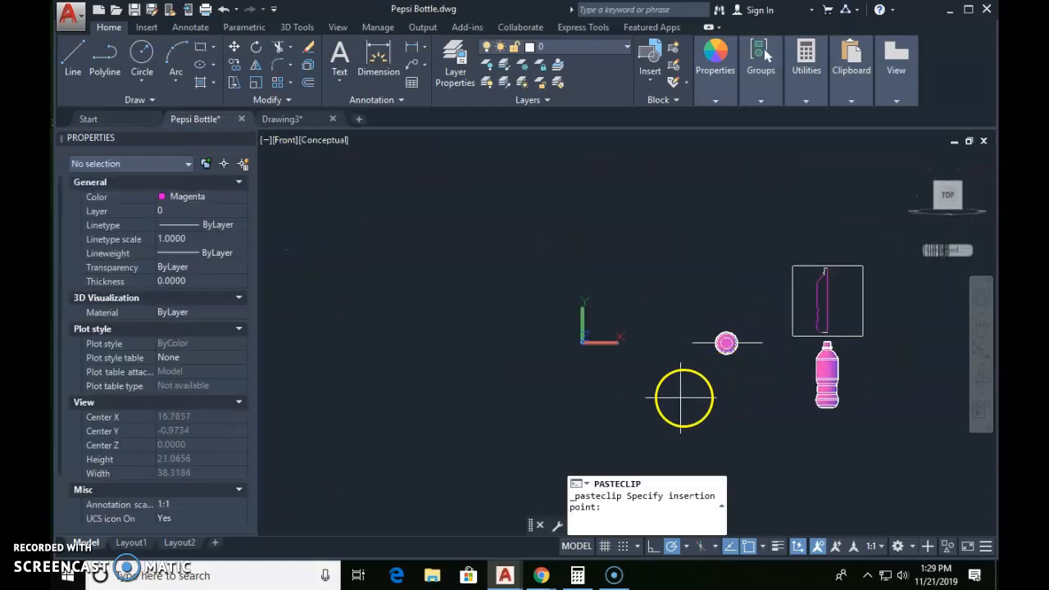
pyautogui.click(666, 392)
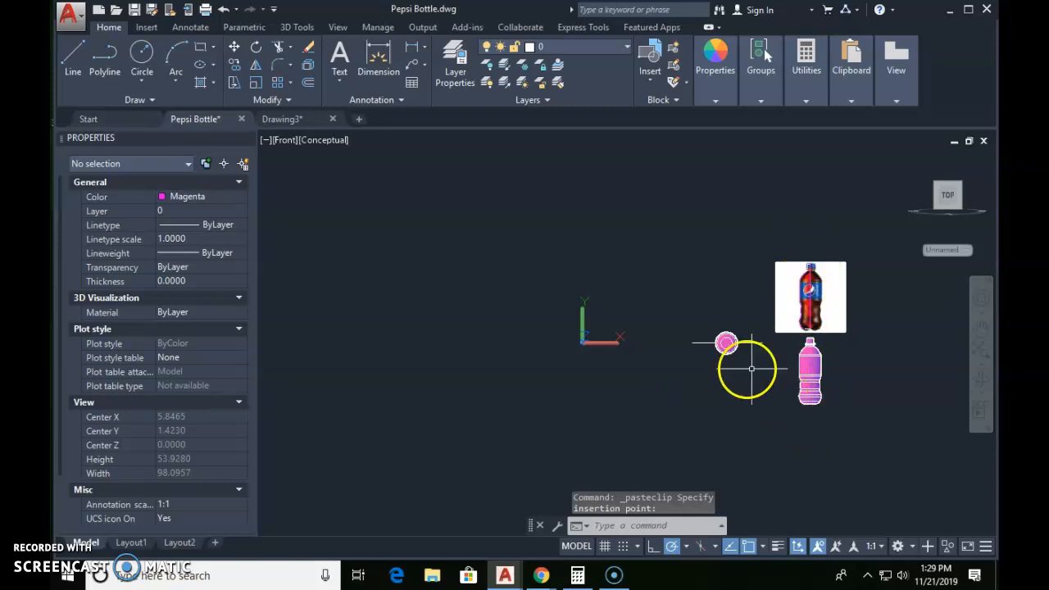
# Step: Erase the original end-on picture, outline and bottle, and fit the remaining upright set in the view
pyautogui.click(746, 307)
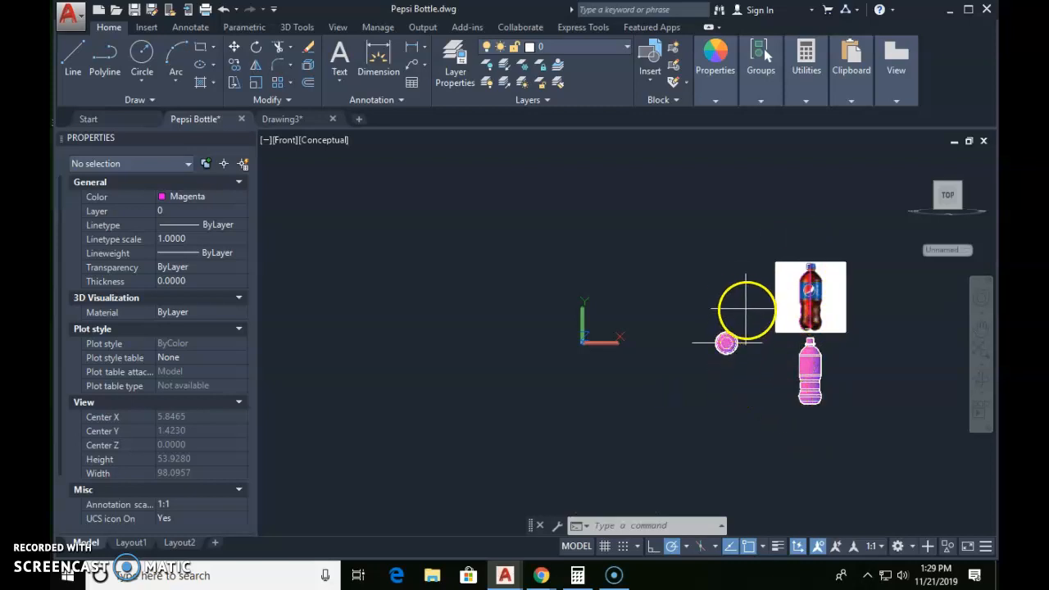
pyautogui.click(683, 382)
pyautogui.write('e')
pyautogui.press('Return')
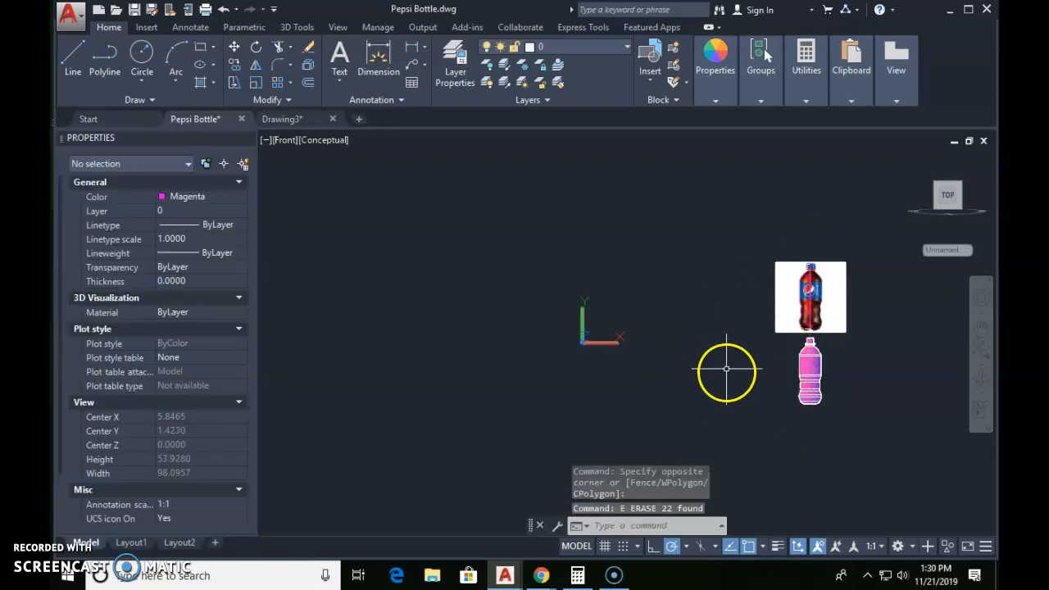
pyautogui.middleClick(498, 171)
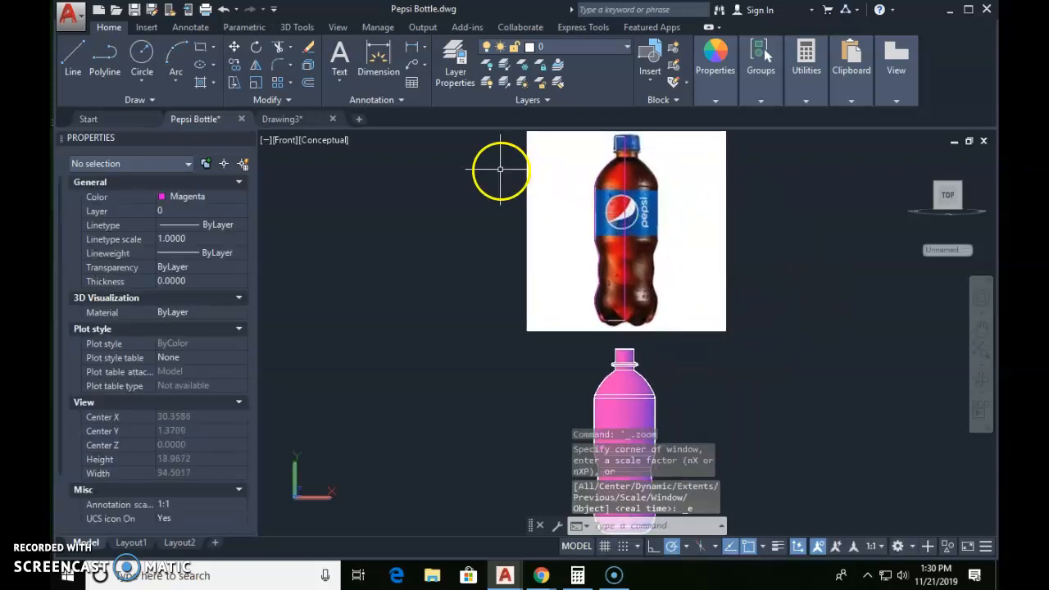
# Step: Check the upright bottle from above in the Top view and return to the Front view
pyautogui.click(286, 141)
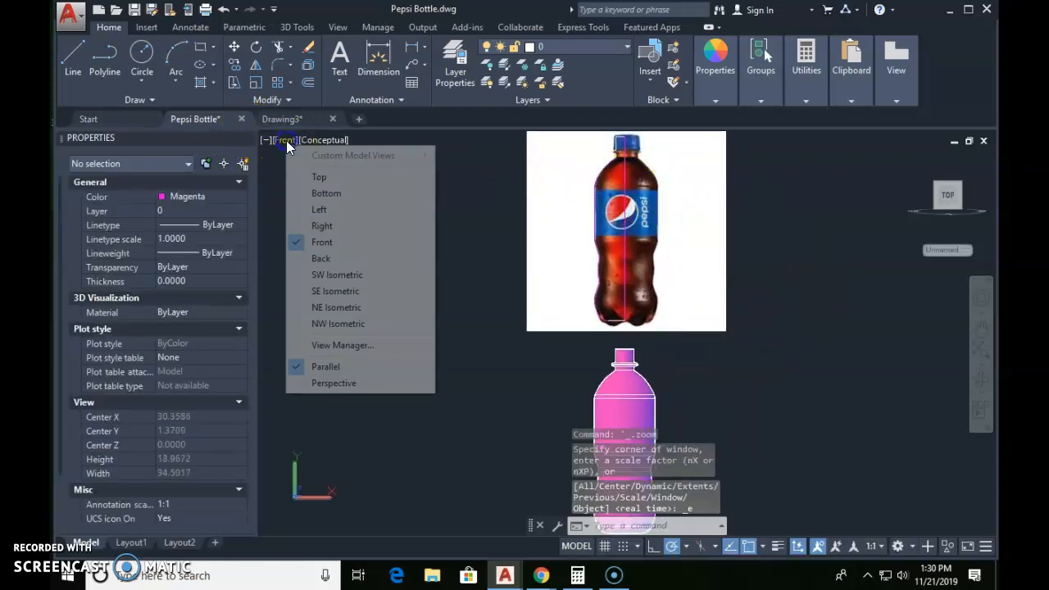
pyautogui.click(315, 178)
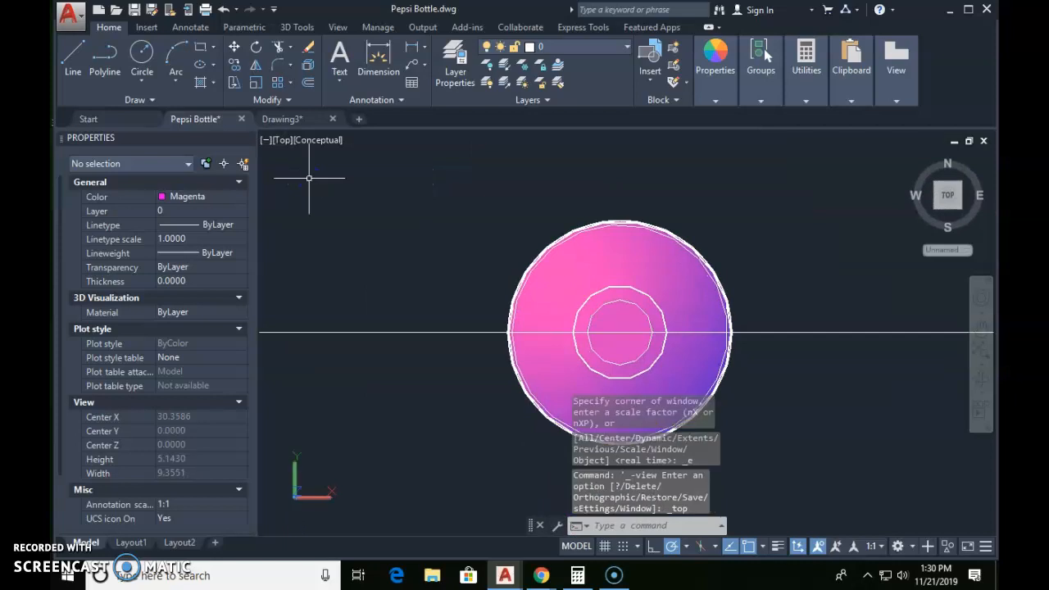
pyautogui.click(284, 140)
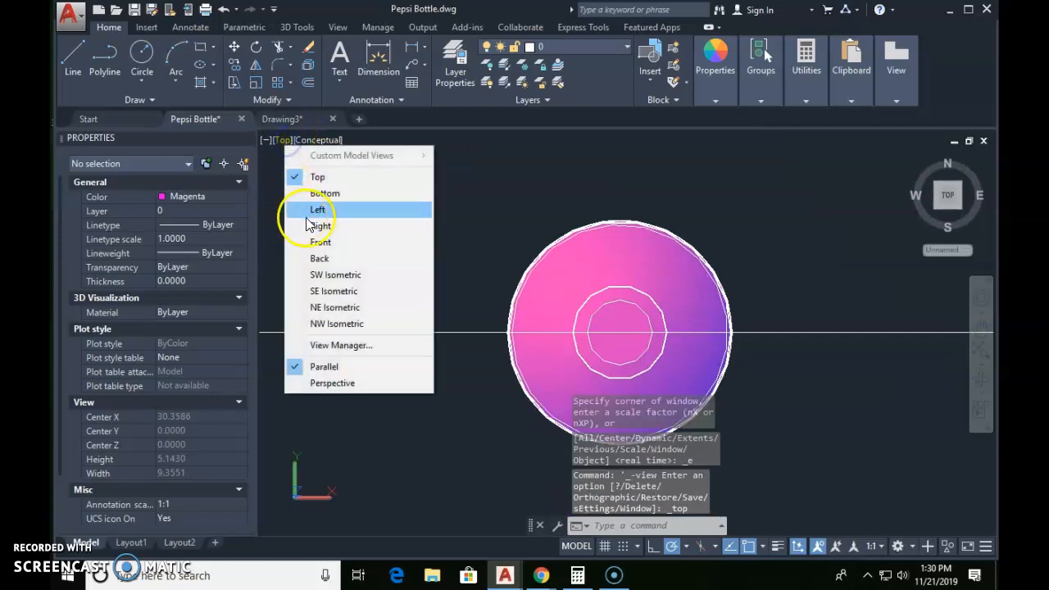
pyautogui.click(315, 241)
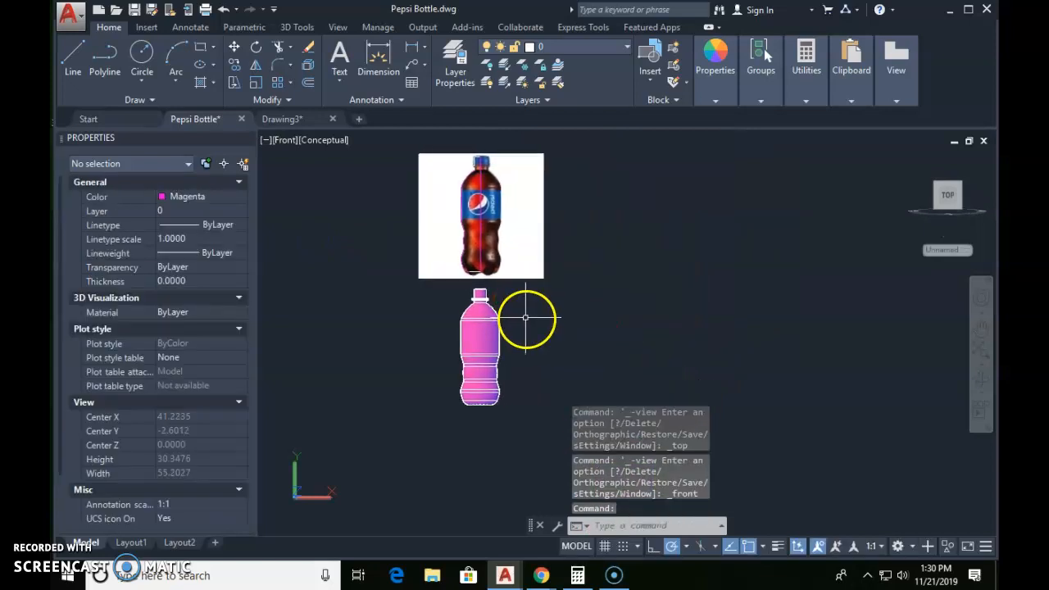
# Step: Add a diameter dimension to the circular edge at the revolved bottle's shoulder, placed beside the bottle
pyautogui.scroll(3, 516, 322)
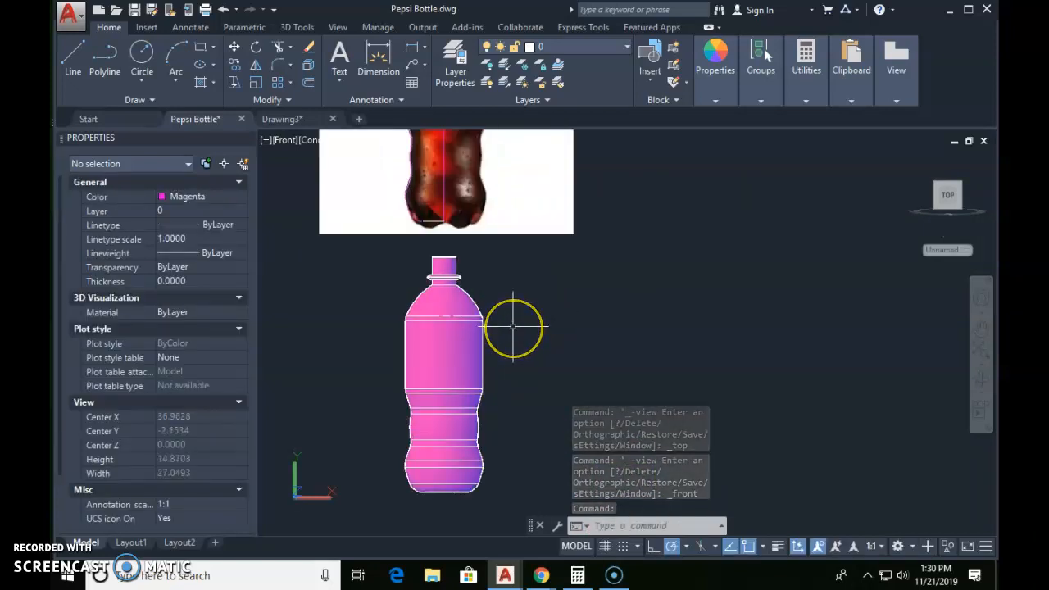
pyautogui.scroll(3, 486, 317)
pyautogui.scroll(-2, 486, 316)
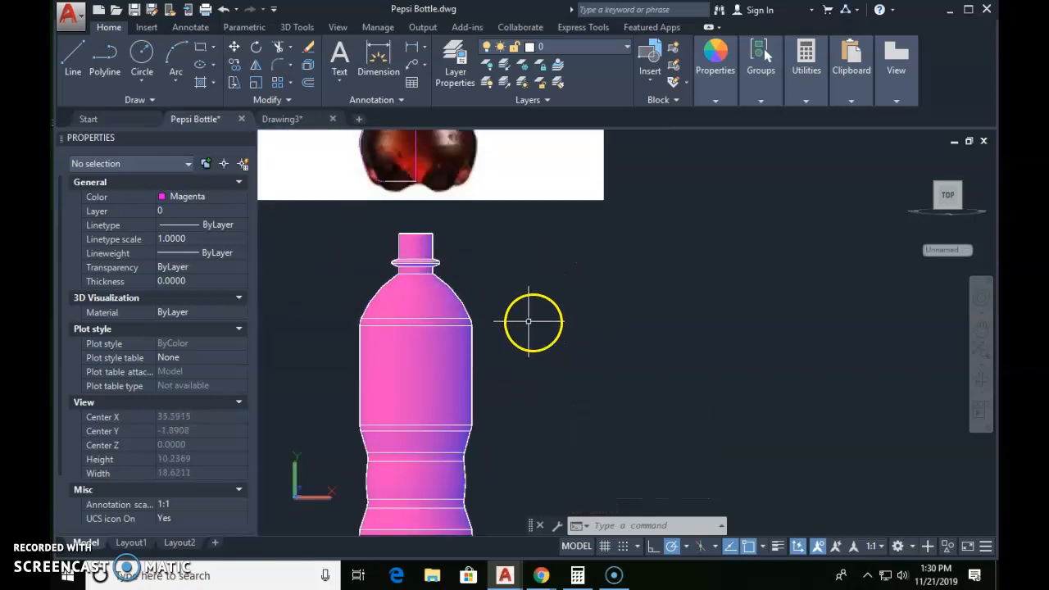
pyautogui.click(424, 50)
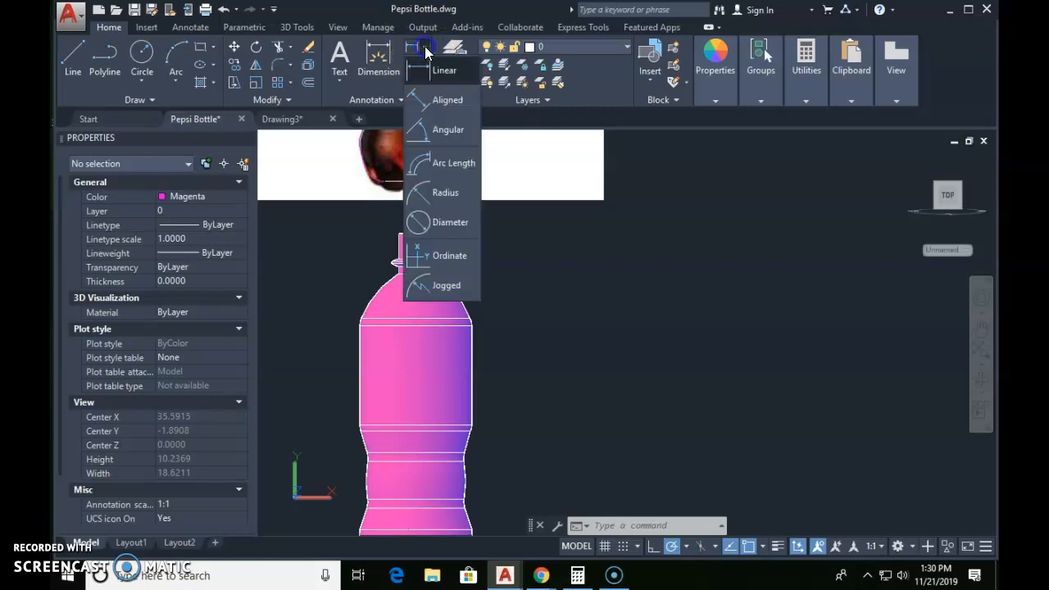
pyautogui.click(428, 224)
pyautogui.scroll(2, 453, 320)
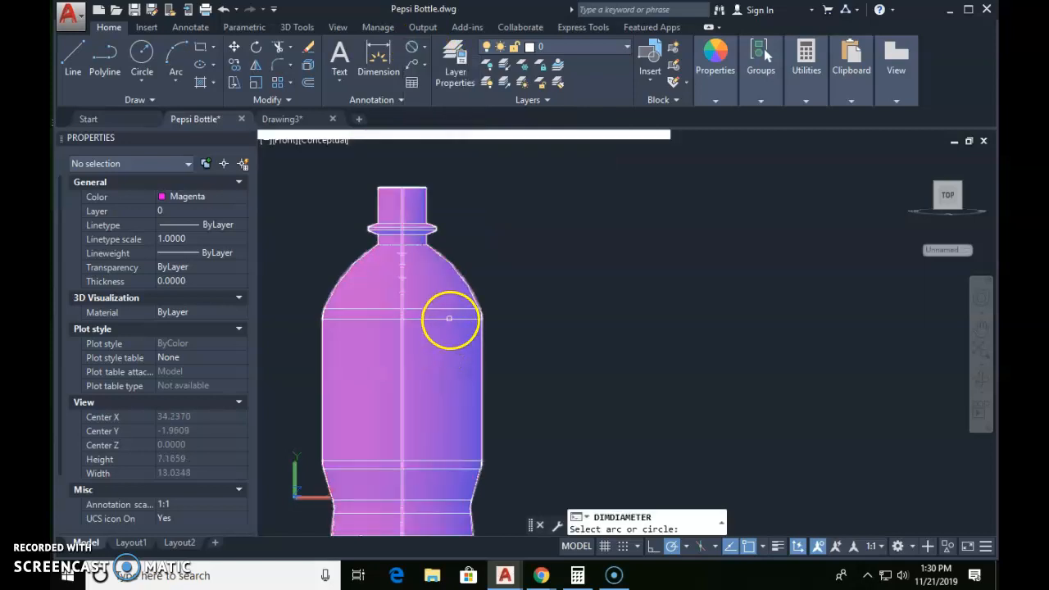
pyautogui.click(450, 320)
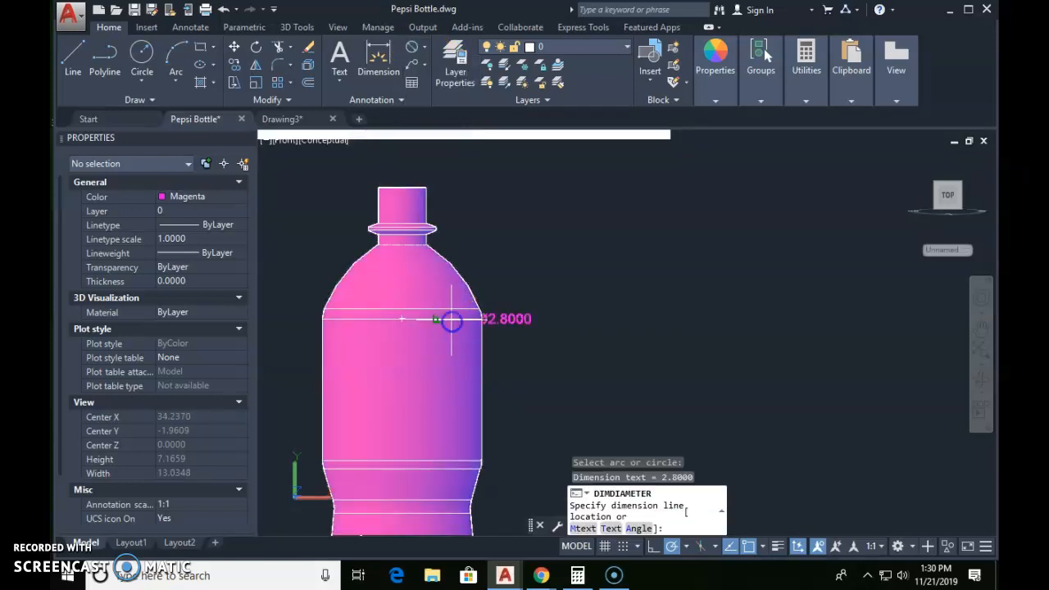
pyautogui.click(623, 320)
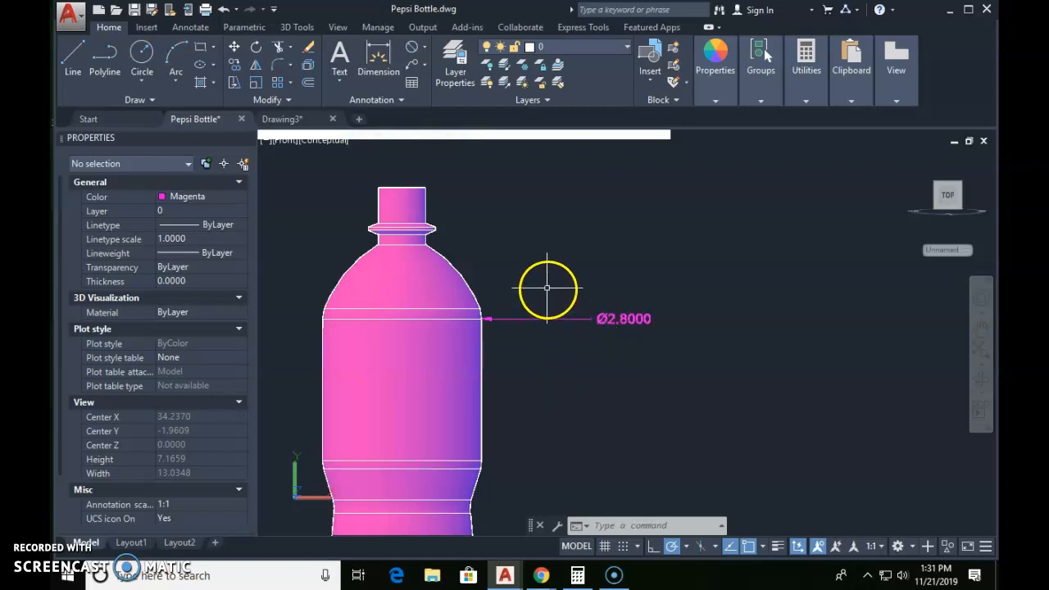
# Step: Draw a circle of about 0.80 radius around the round Pepsi logo on the bottle picture
pyautogui.scroll(-2, 614, 302)
pyautogui.scroll(-2, 615, 301)
pyautogui.moveTo(614, 302); pyautogui.dragTo(593, 443, button='middle')
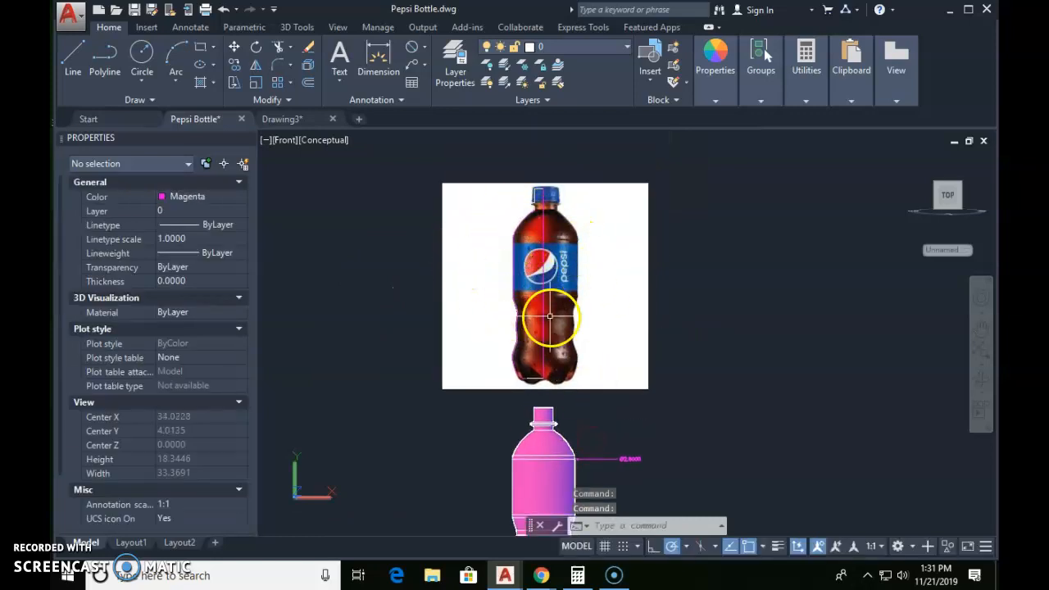
pyautogui.scroll(3, 553, 279)
pyautogui.moveTo(553, 279); pyautogui.dragTo(565, 356, button='middle')
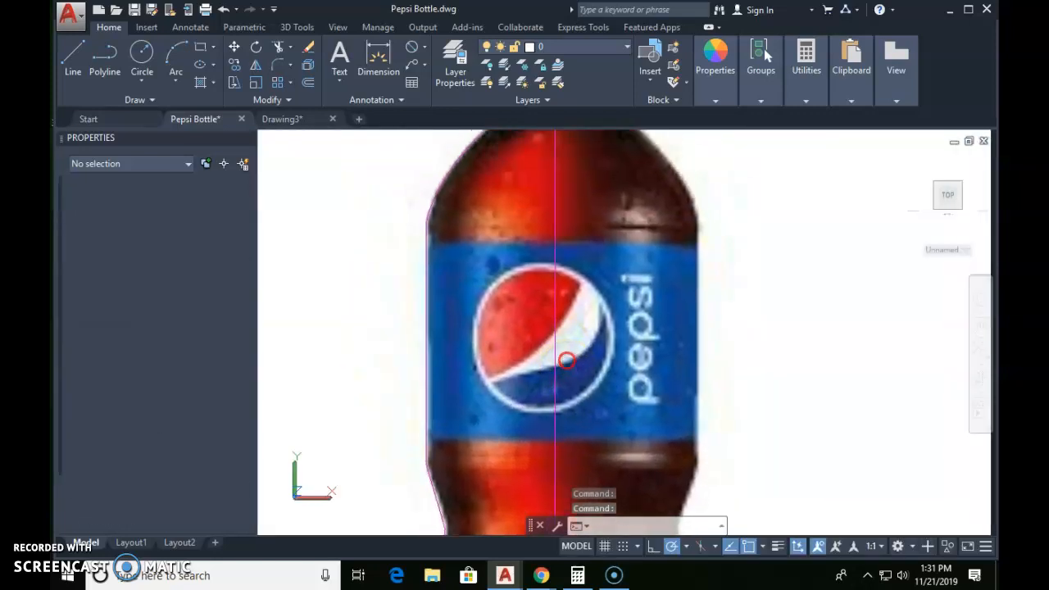
pyautogui.scroll(1, 545, 321)
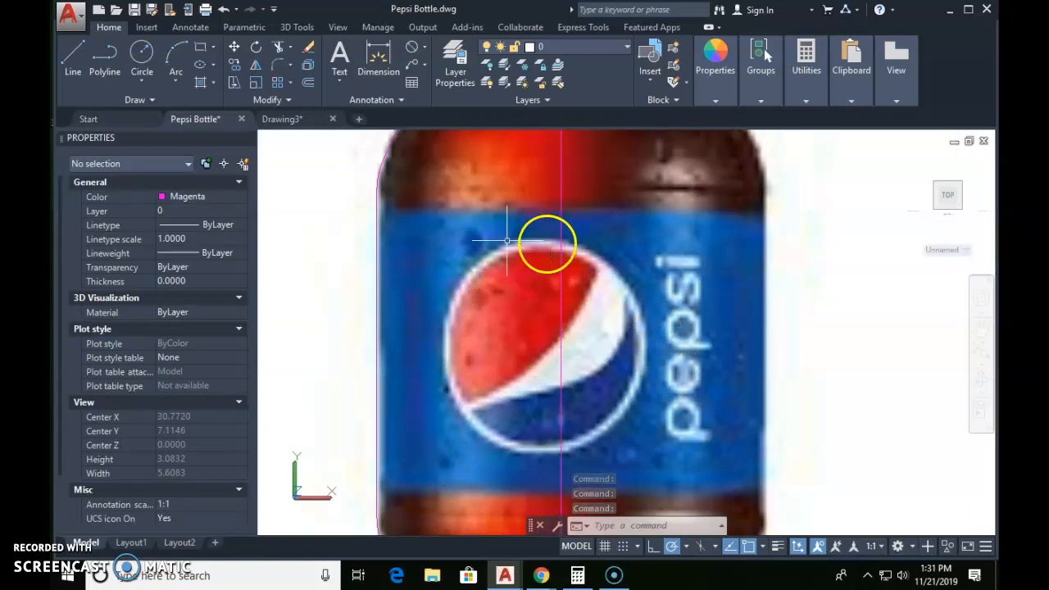
pyautogui.write('c')
pyautogui.press('Return')
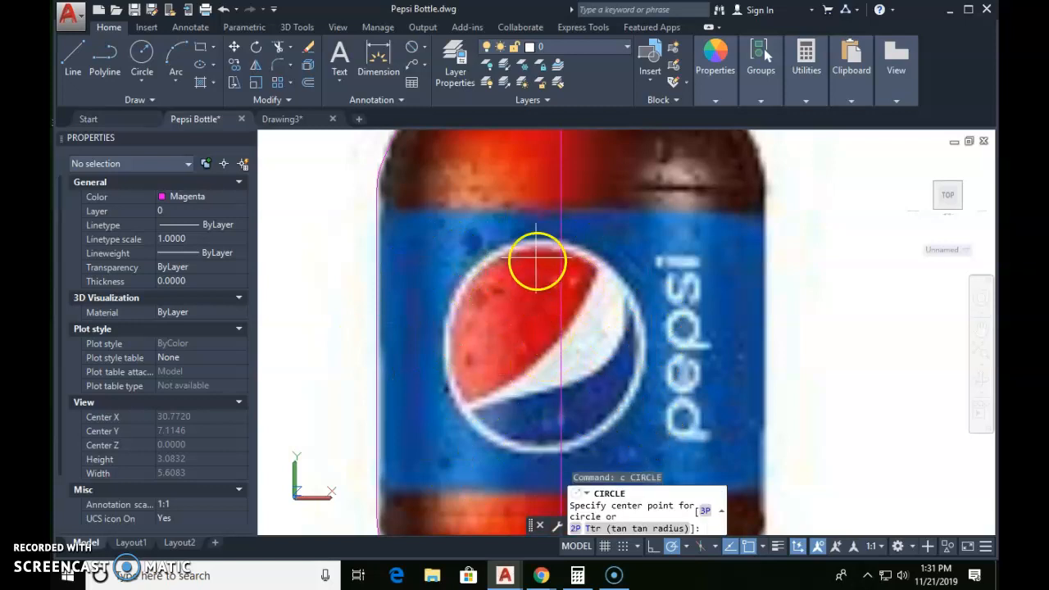
pyautogui.click(542, 350)
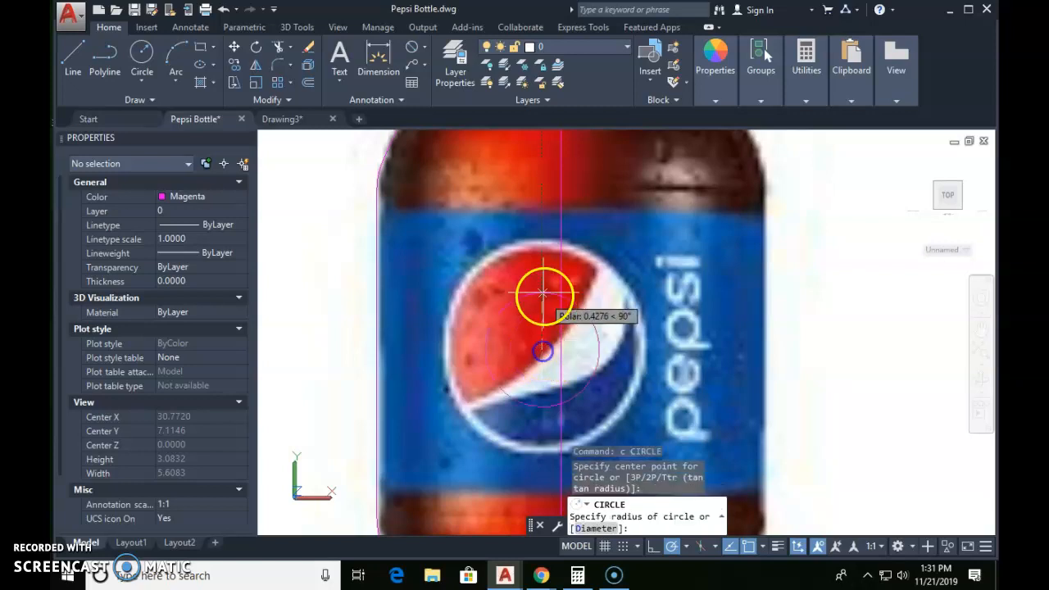
pyautogui.click(538, 243)
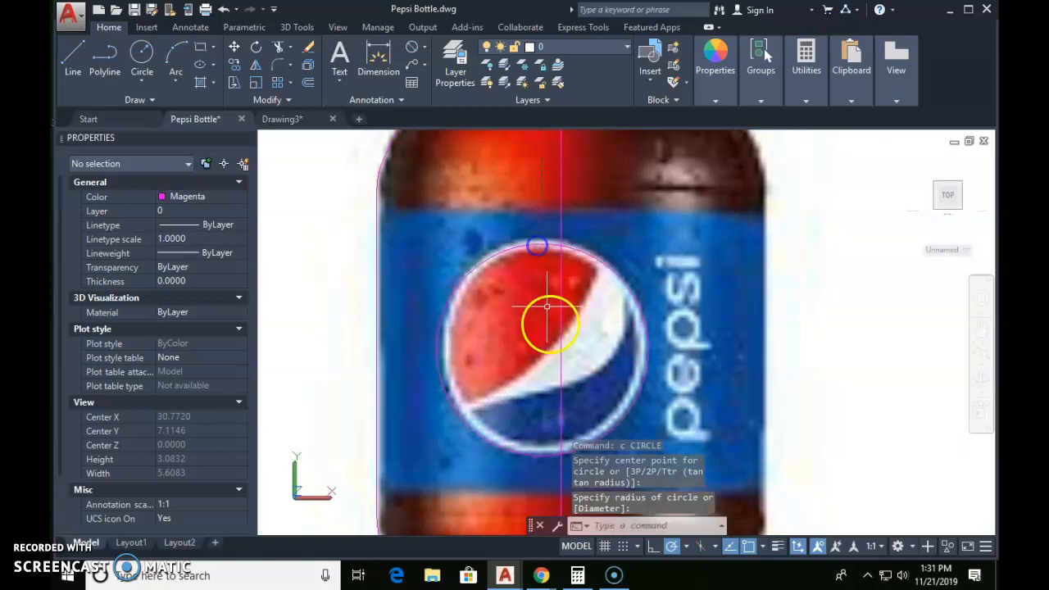
# Step: Move the circle slightly vertically to centre it better on the round logo
pyautogui.write('m')
pyautogui.press('Return')
pyautogui.click(541, 465)
pyautogui.click(527, 438)
pyautogui.press('Return')
pyautogui.click(526, 461)
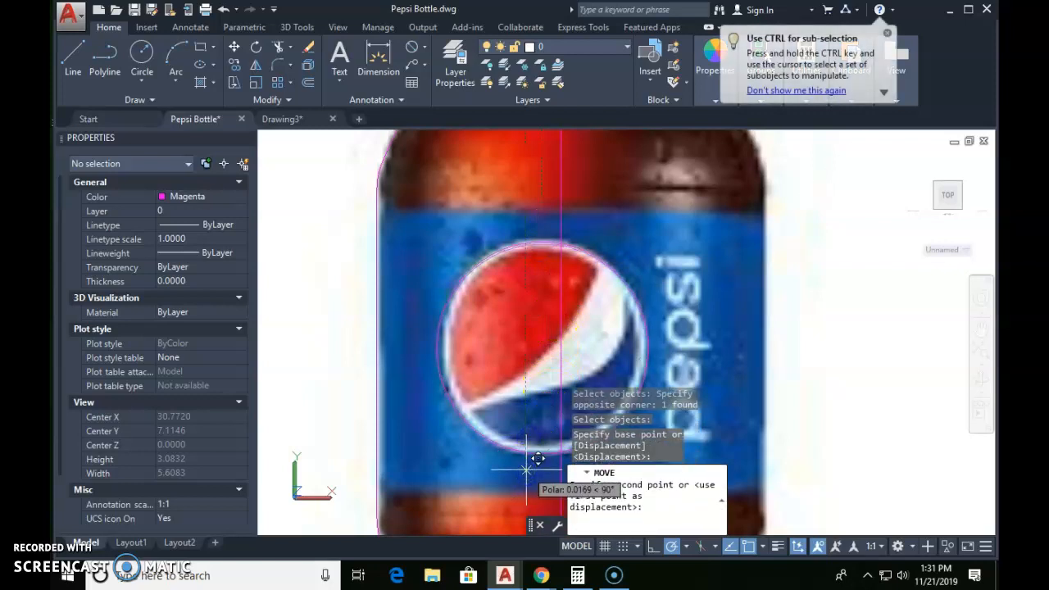
pyautogui.click(527, 459)
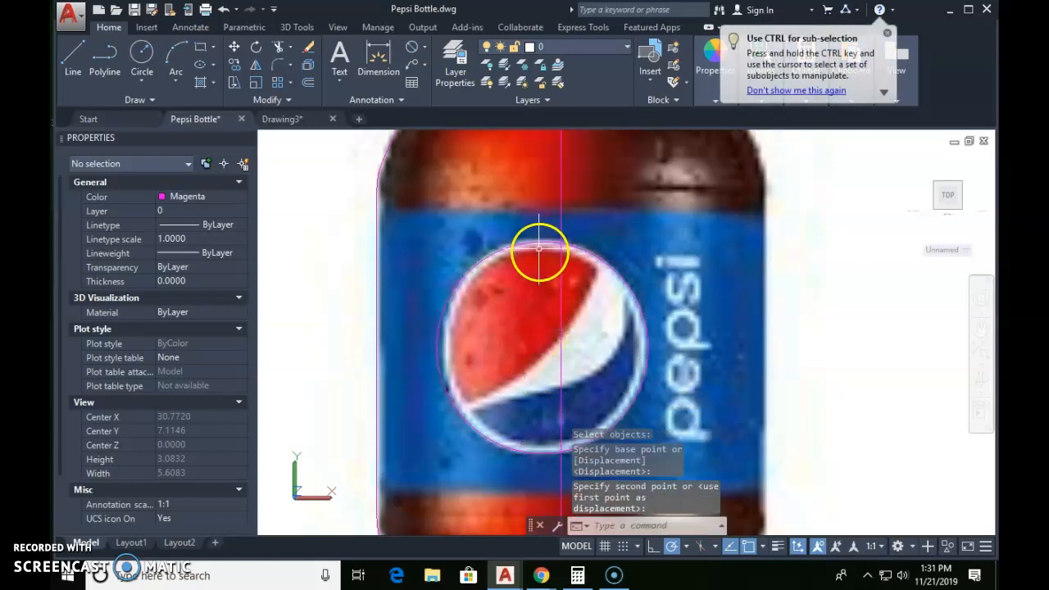
# Step: Stretch the circle's upper quadrant outward to enlarge its radius to about 0.82 around the logo's white rim
pyautogui.click(539, 243)
pyautogui.scroll(6, 534, 255)
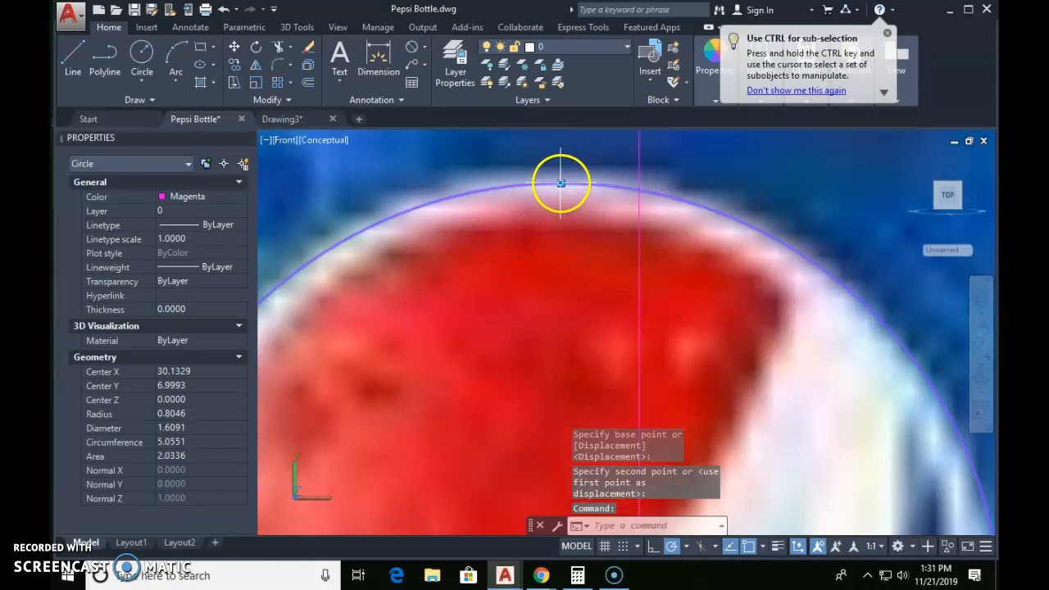
pyautogui.click(561, 182)
pyautogui.scroll(-6, 562, 183)
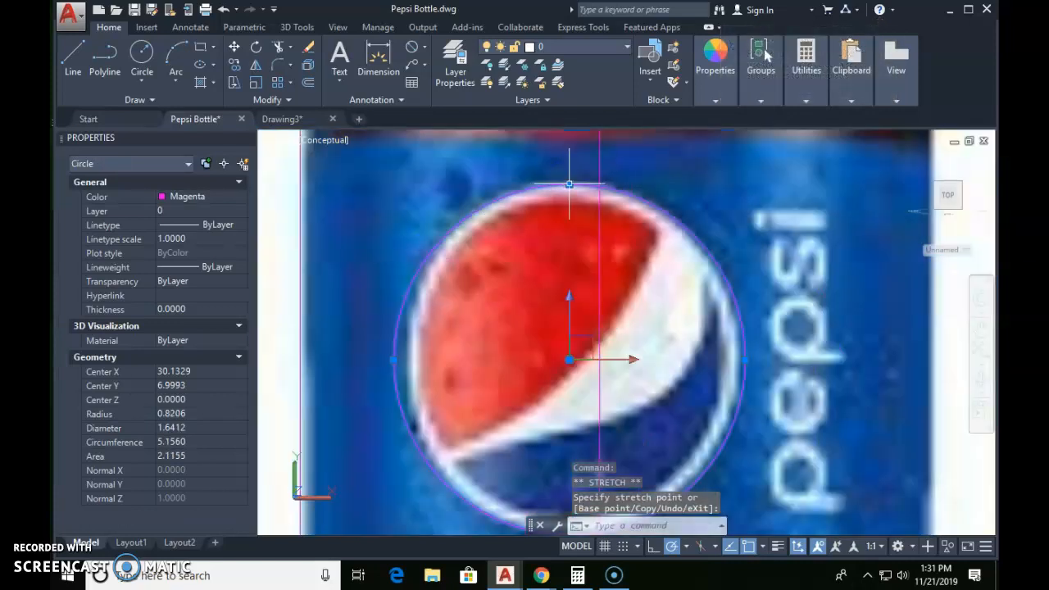
pyautogui.moveTo(539, 405); pyautogui.dragTo(521, 318, button='middle')
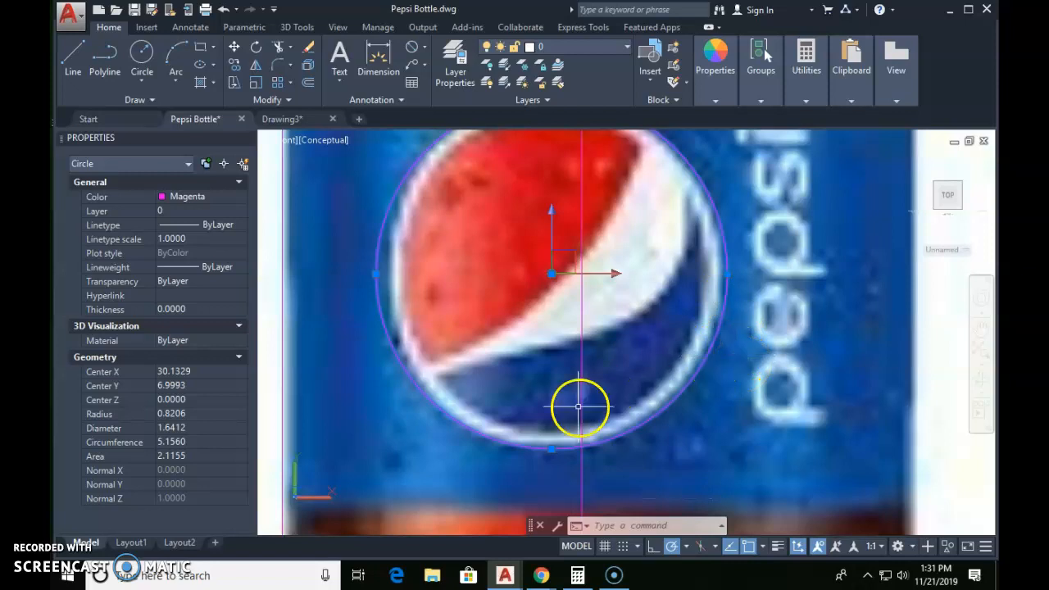
pyautogui.scroll(-3, 585, 429)
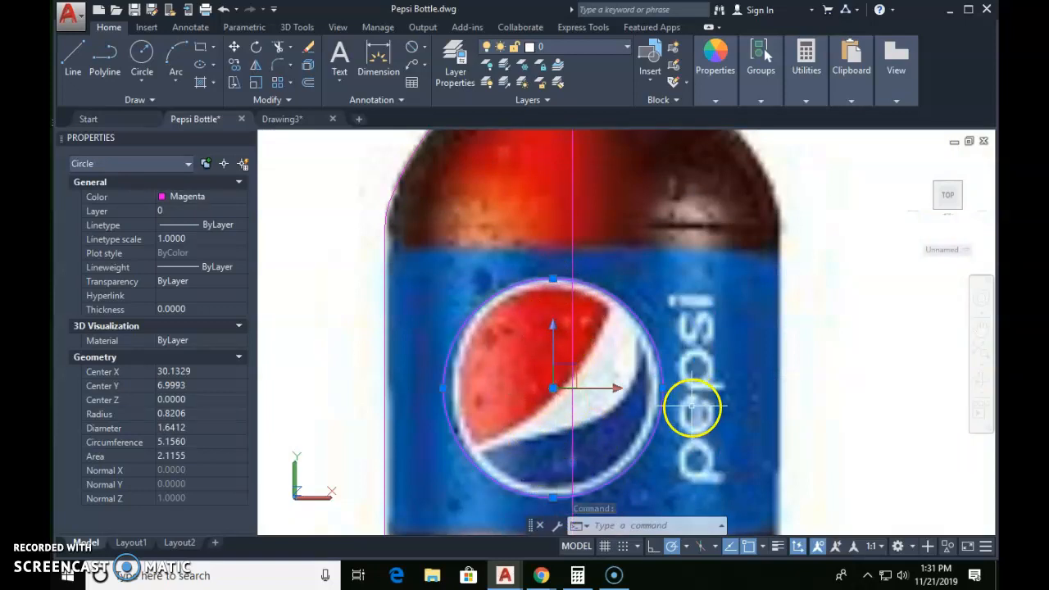
pyautogui.press('Escape')
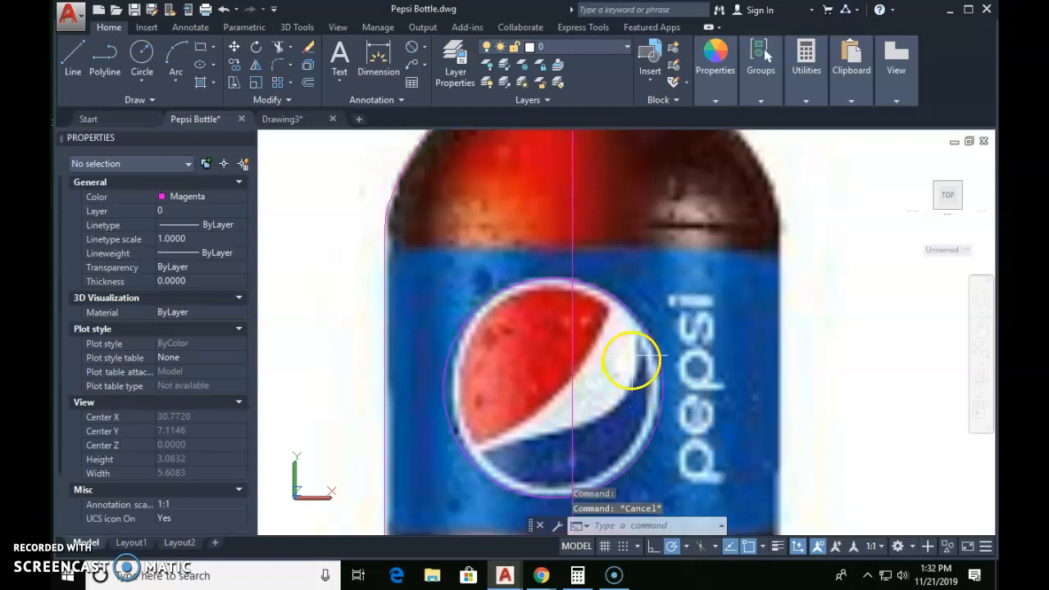
# Step: Examine how closely the circle follows the outer edge of the logo's white rim
pyautogui.scroll(2, 606, 304)
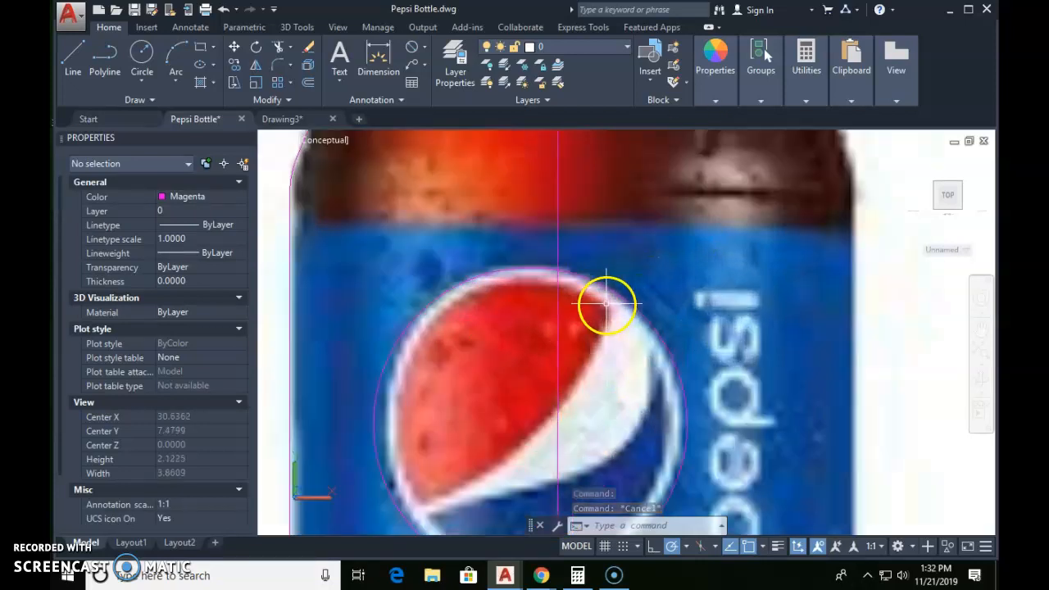
pyautogui.scroll(1, 606, 288)
pyautogui.click(615, 284)
pyautogui.click(601, 282)
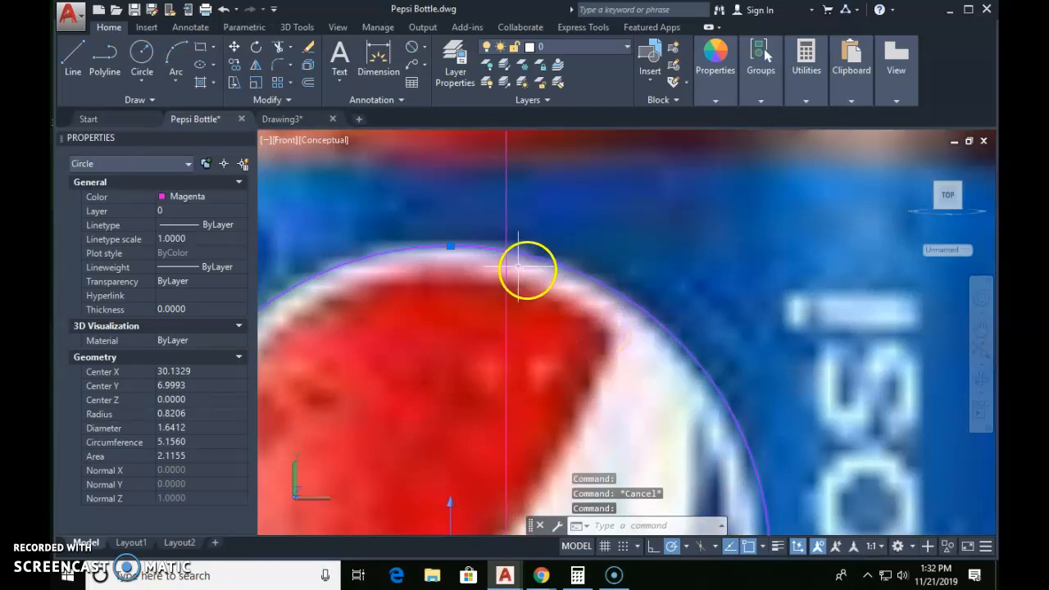
pyautogui.scroll(-3, 488, 284)
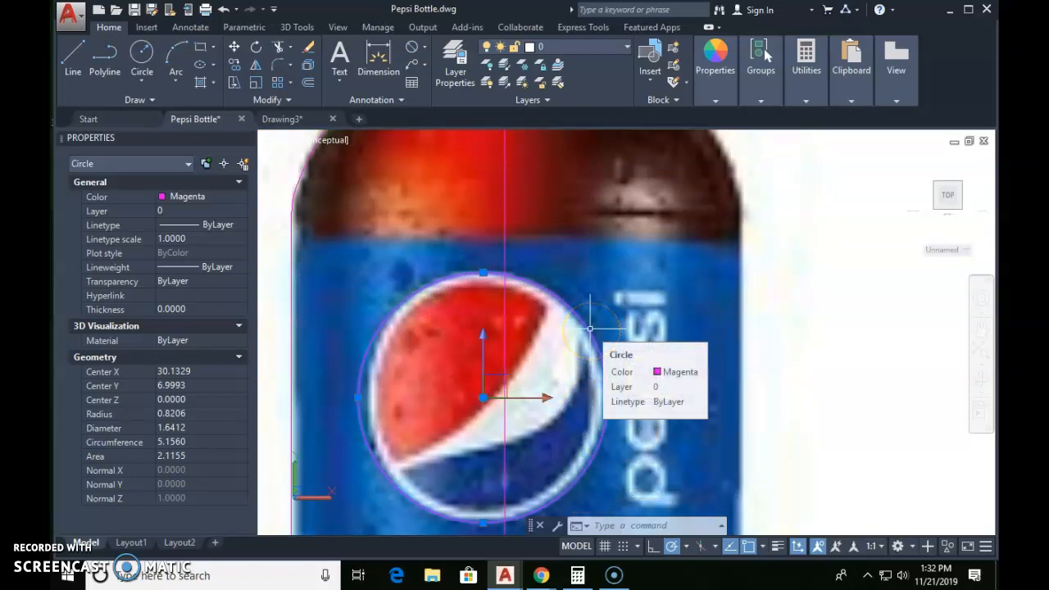
pyautogui.press('Escape')
pyautogui.press('Escape')
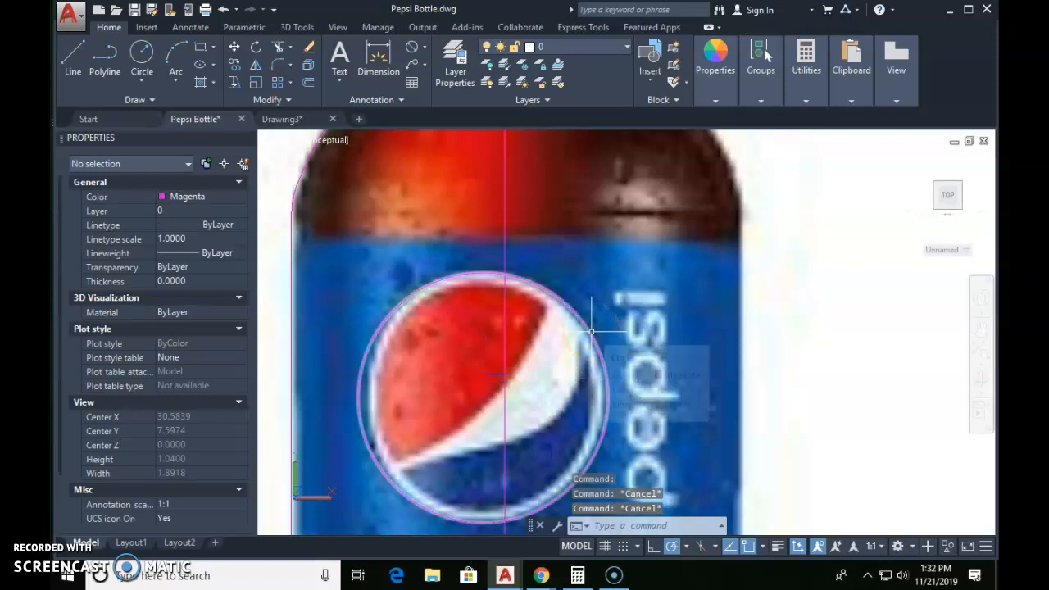
# Step: Offset the logo circle inward with the Through option, passing through the inner edge of the white rim
pyautogui.moveTo(592, 333)
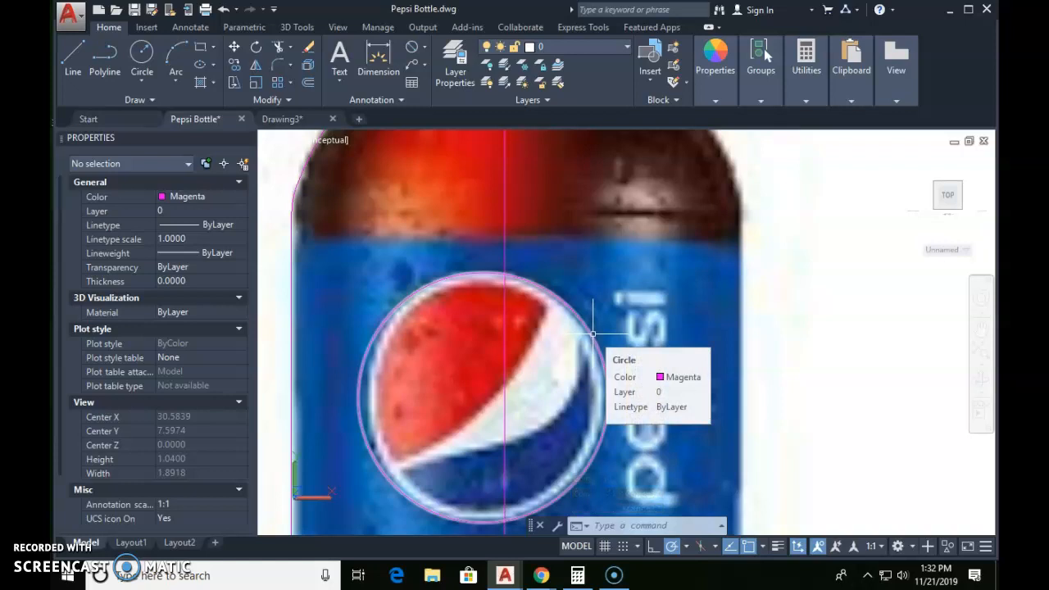
pyautogui.write('o')
pyautogui.press('Return')
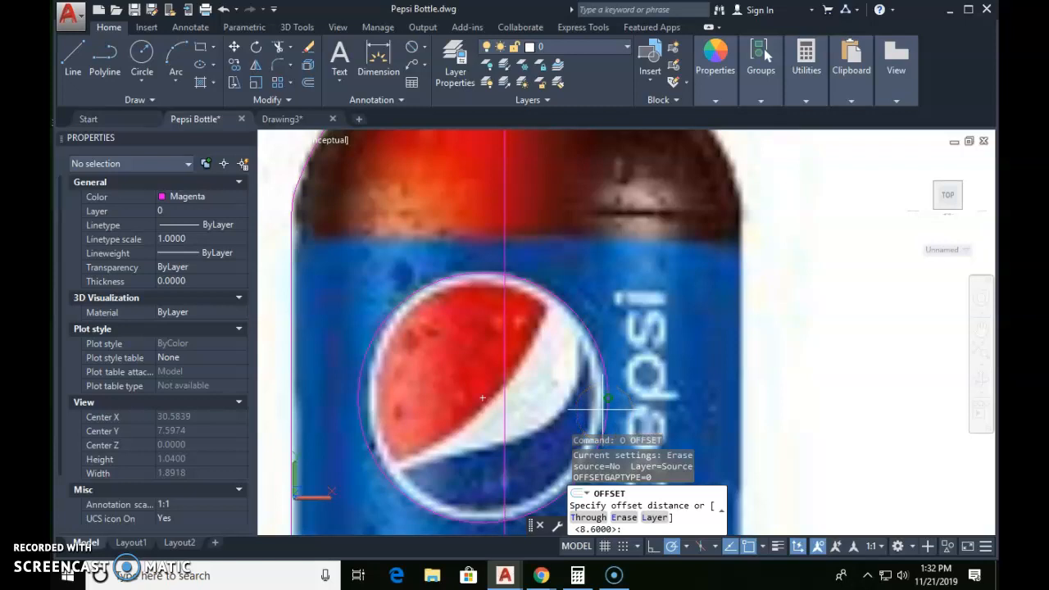
pyautogui.press('Return')
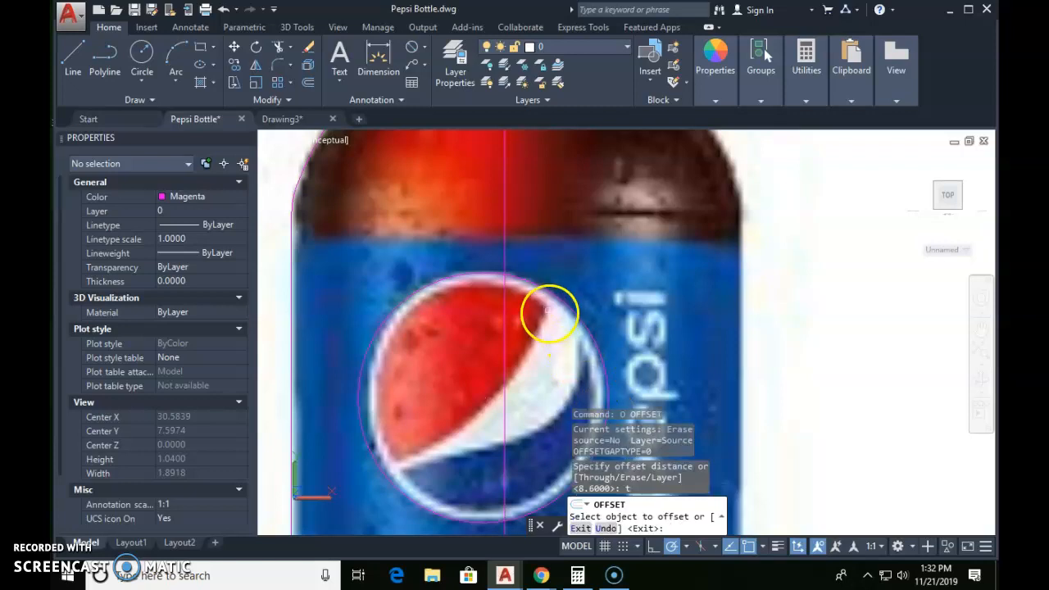
pyautogui.scroll(2, 548, 312)
pyautogui.click(526, 280)
pyautogui.scroll(-5, 497, 405)
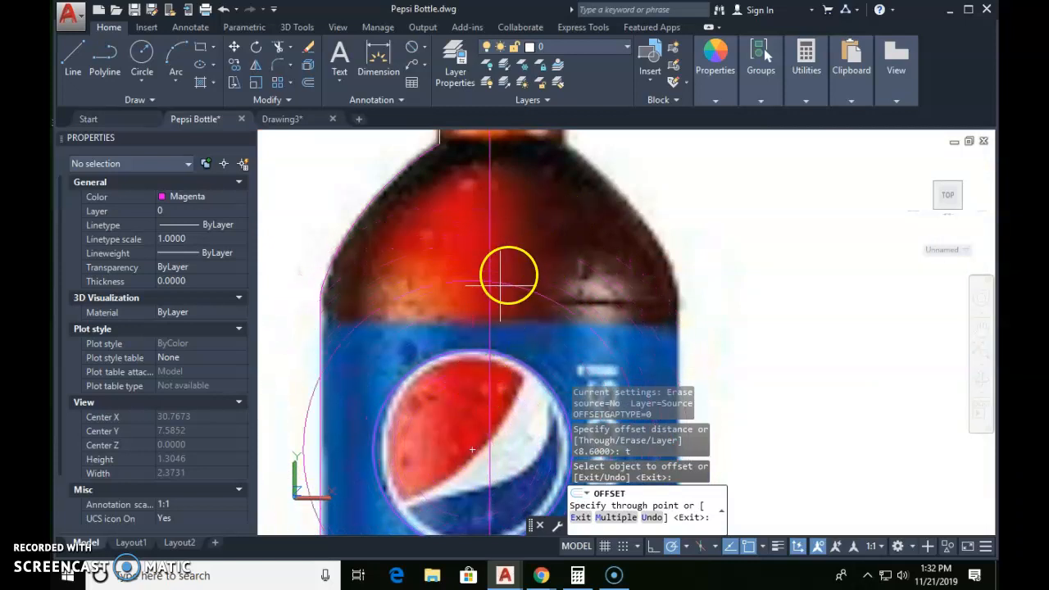
pyautogui.scroll(2, 464, 341)
pyautogui.moveTo(465, 341); pyautogui.dragTo(469, 214, button='middle')
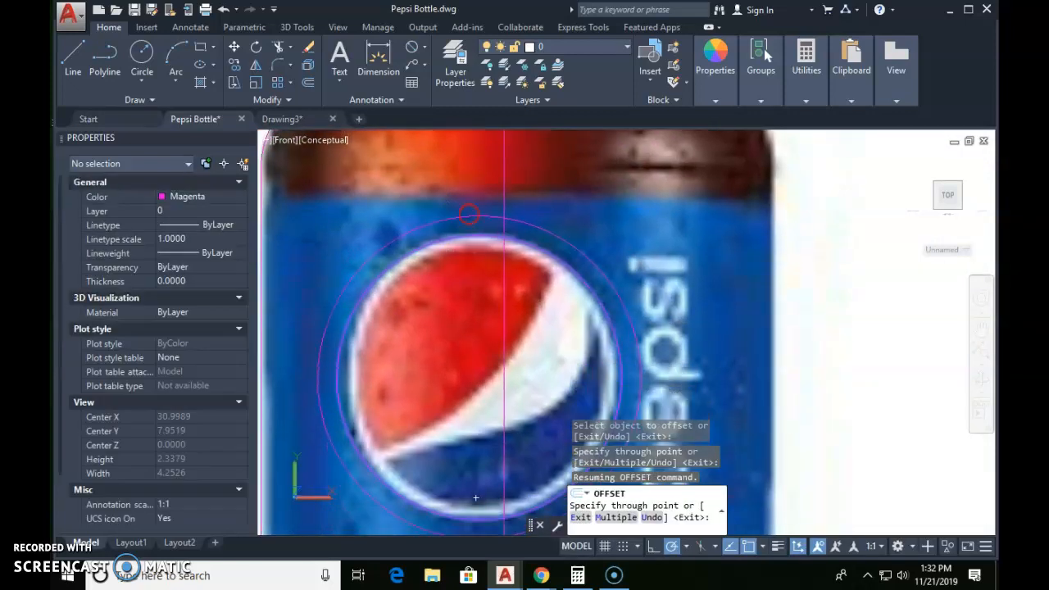
pyautogui.scroll(3, 475, 245)
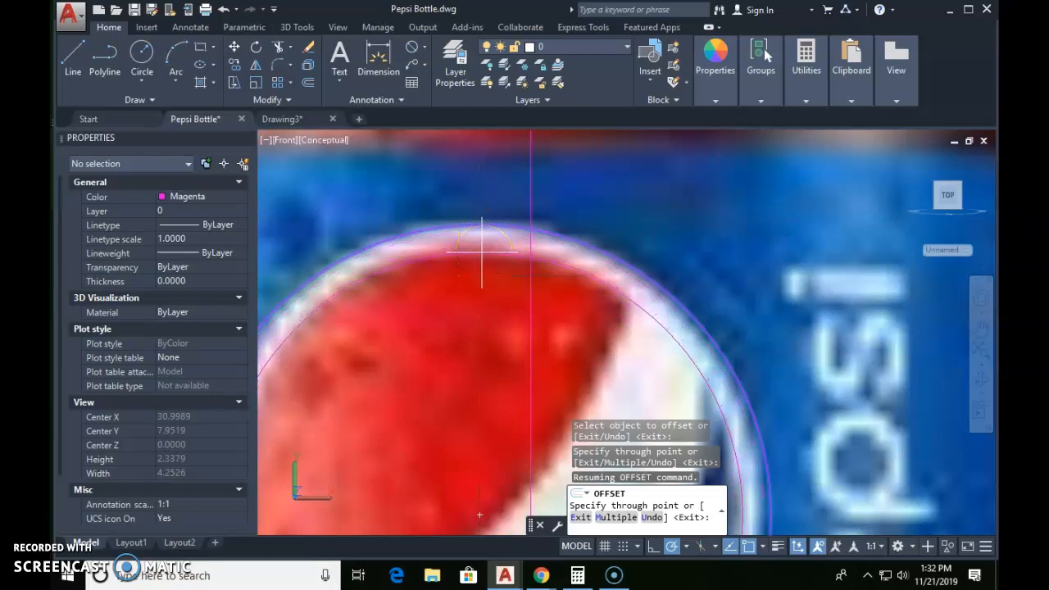
pyautogui.click(482, 251)
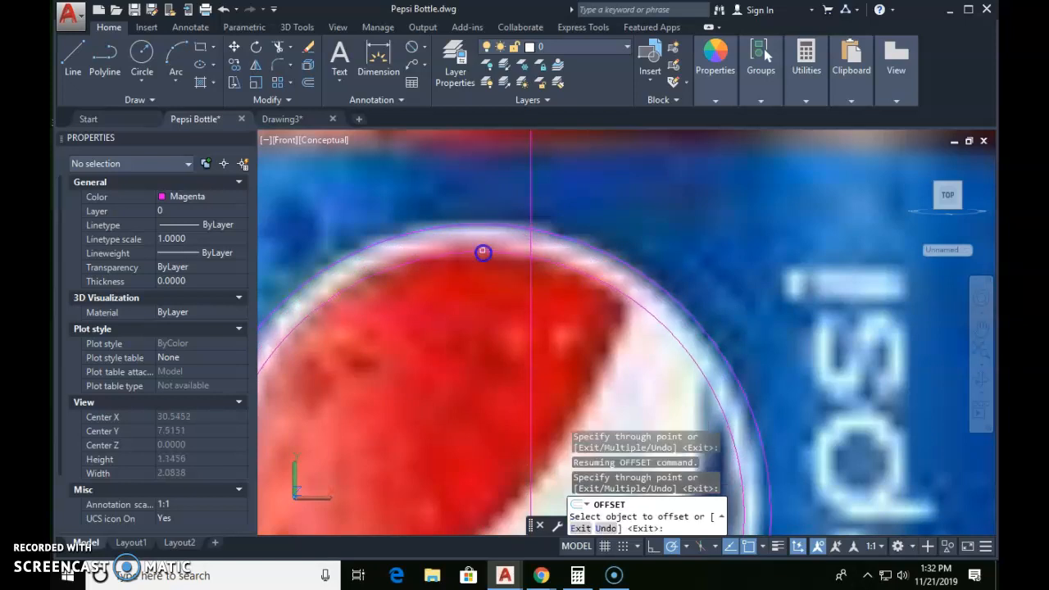
pyautogui.press('Escape')
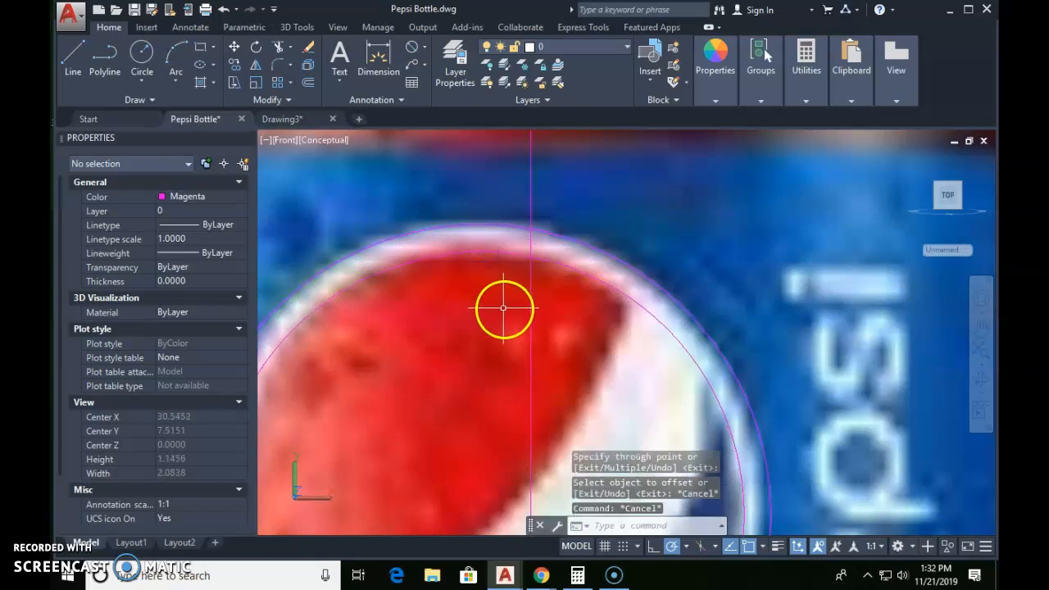
# Step: Change the colour of both logo circles to Yellow
pyautogui.click(504, 304)
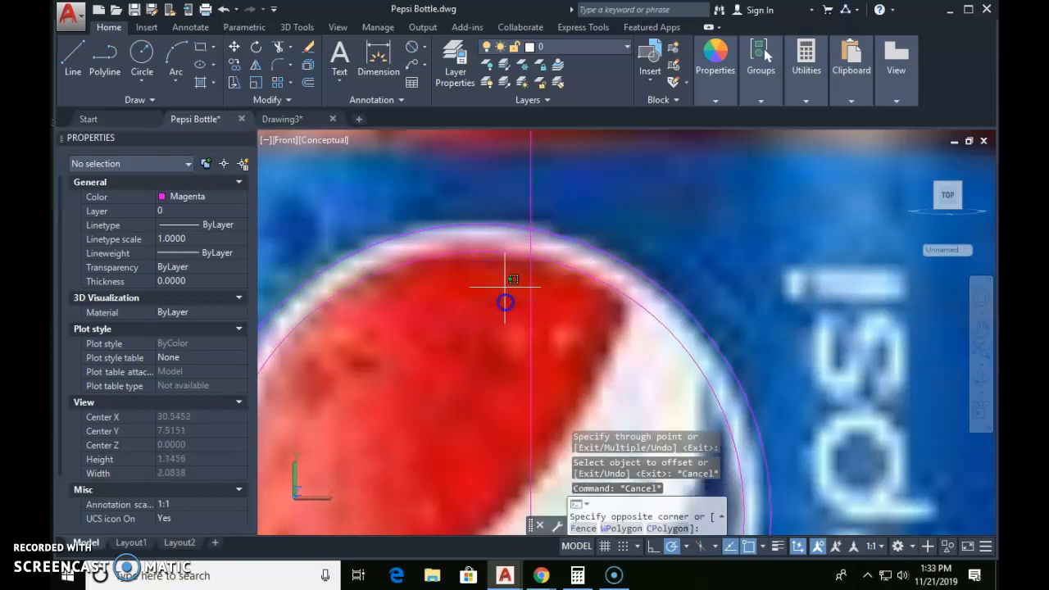
pyautogui.click(460, 200)
pyautogui.click(706, 90)
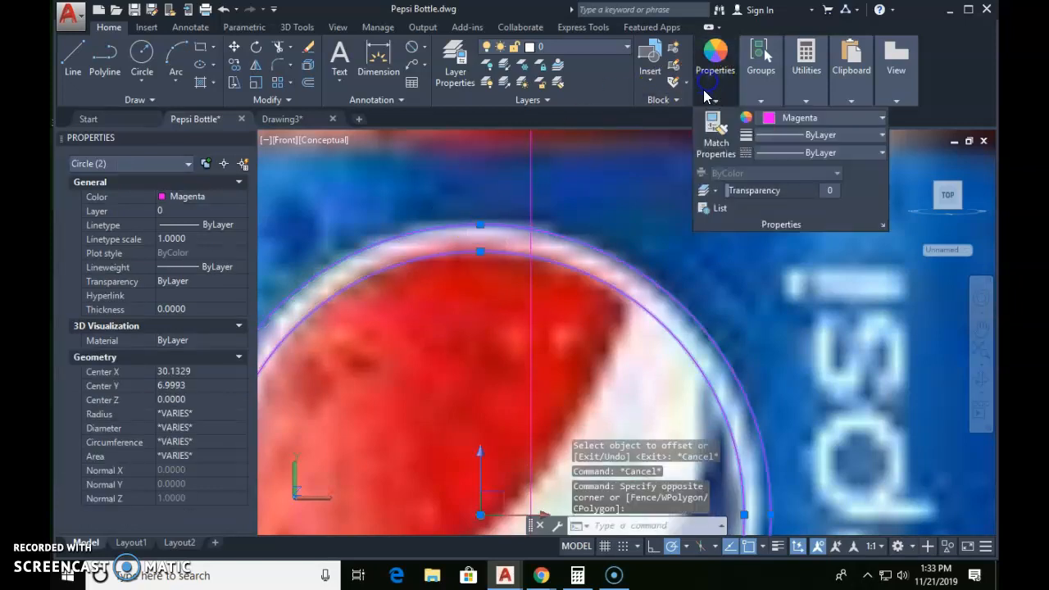
pyautogui.click(805, 120)
pyautogui.click(781, 269)
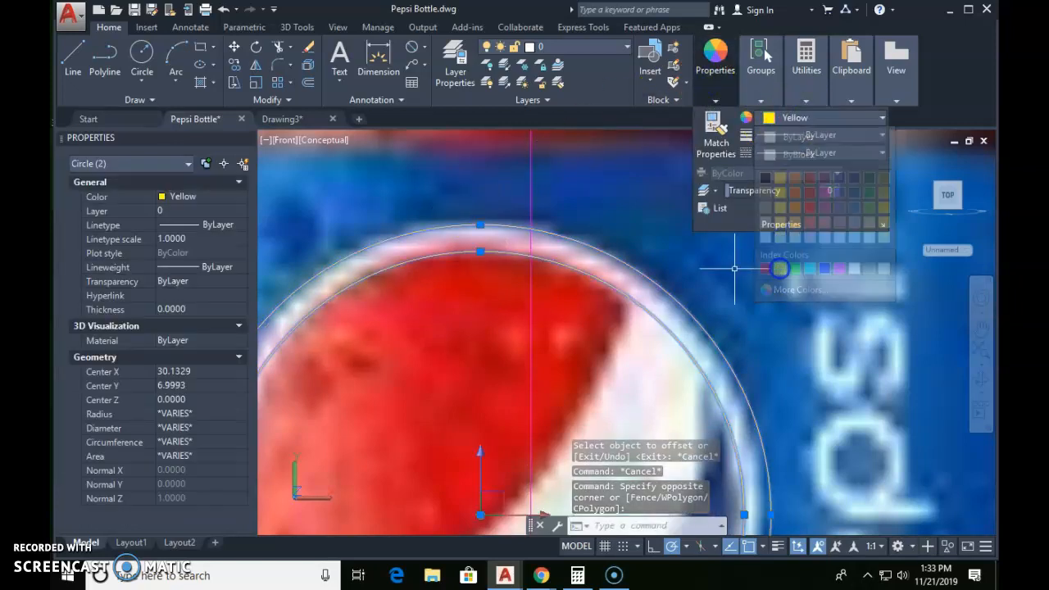
pyautogui.press('Escape')
pyautogui.press('Escape')
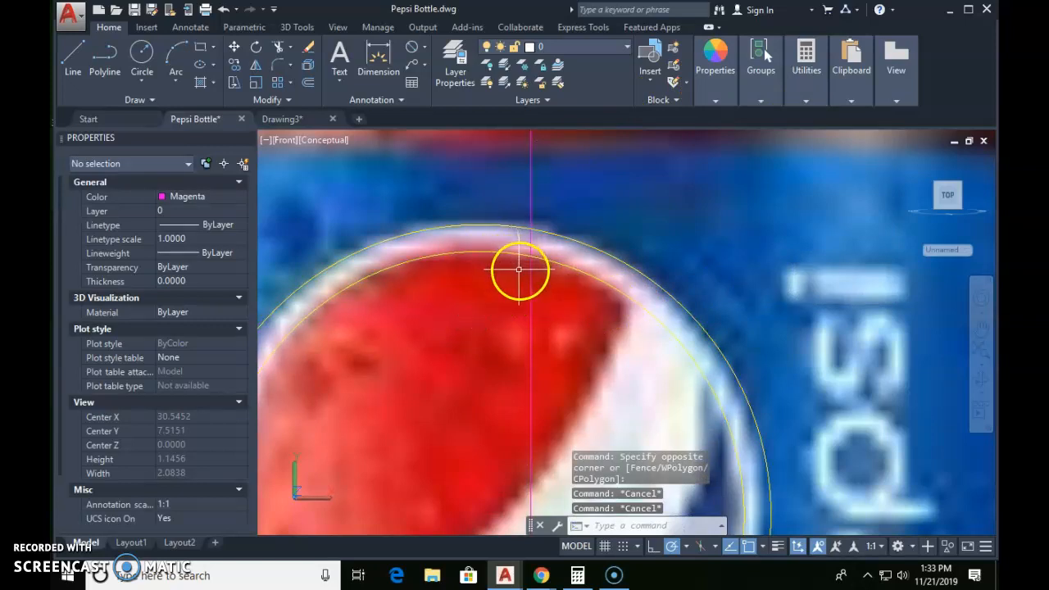
# Step: Draw a three-point arc of about 1.46 radius along the logo's red-white boundary, running past the outer circle at both ends
pyautogui.scroll(-6, 519, 269)
pyautogui.scroll(1, 574, 300)
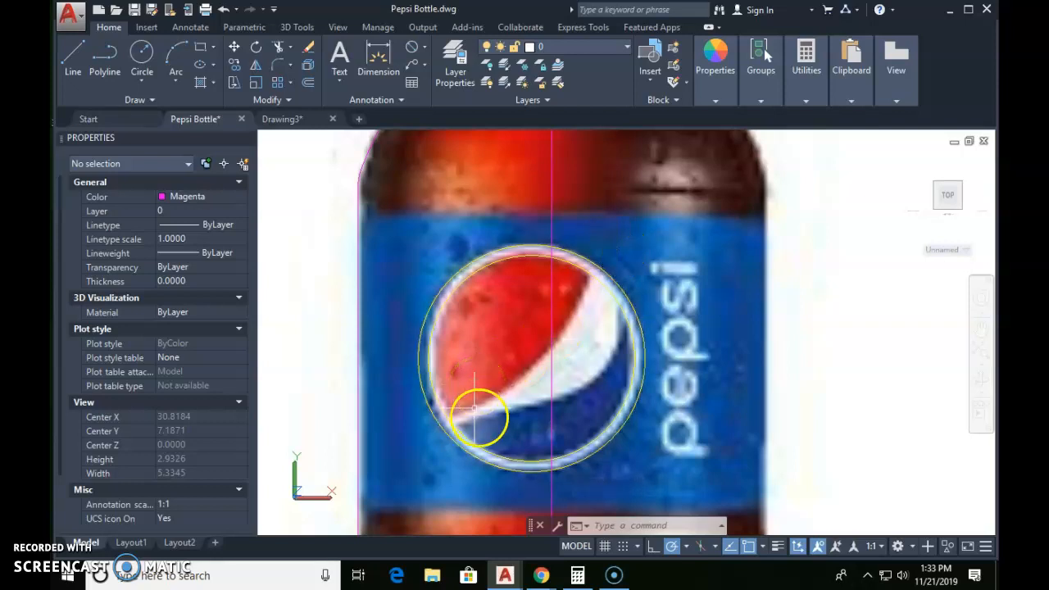
pyautogui.write('a')
pyautogui.press('Return')
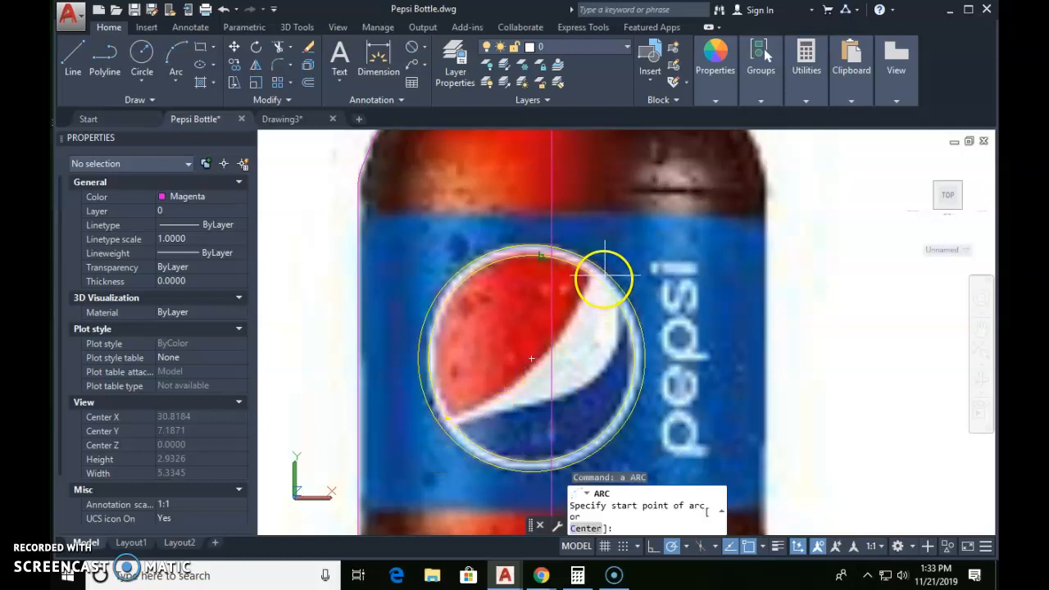
pyautogui.scroll(3, 594, 268)
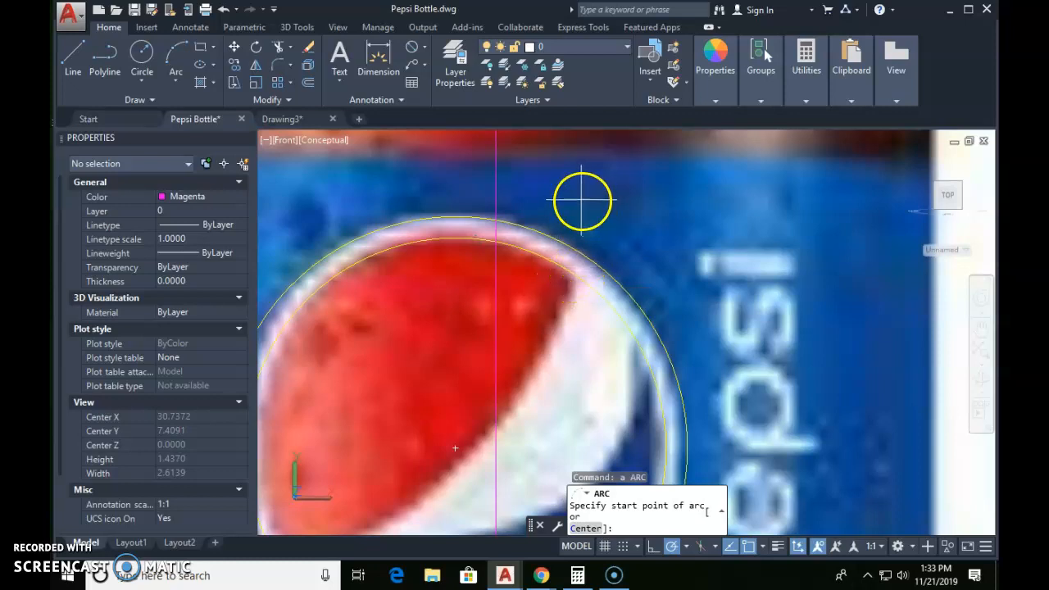
pyautogui.click(581, 199)
pyautogui.scroll(-2, 561, 353)
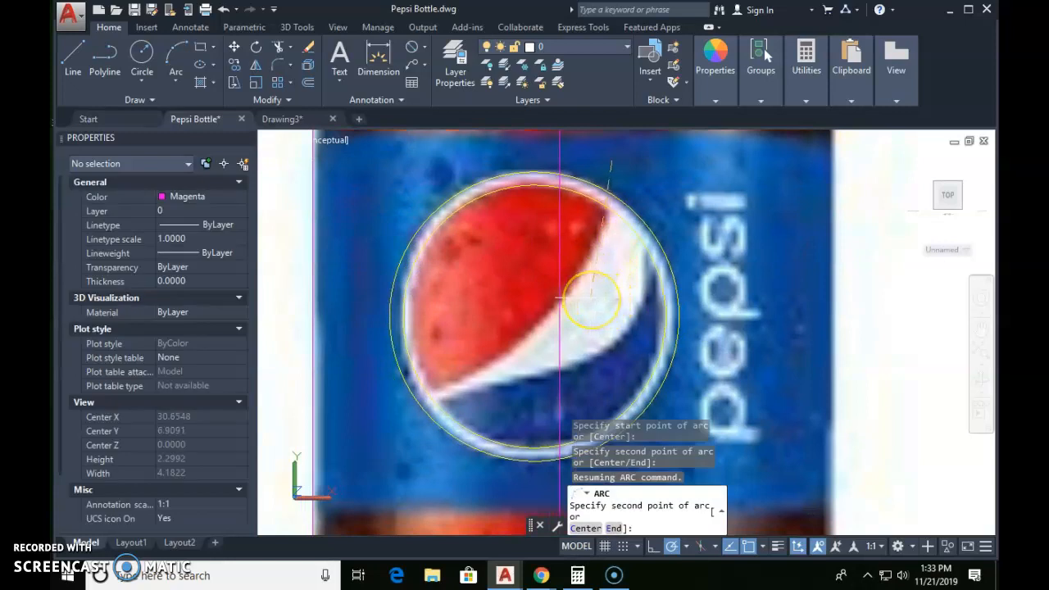
pyautogui.scroll(2, 560, 299)
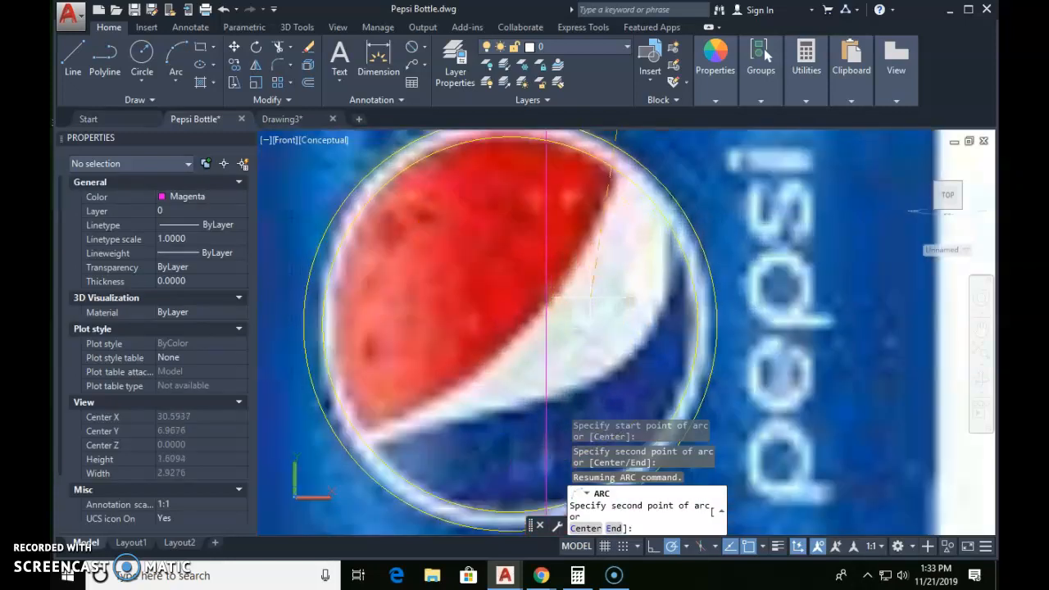
pyautogui.click(510, 324)
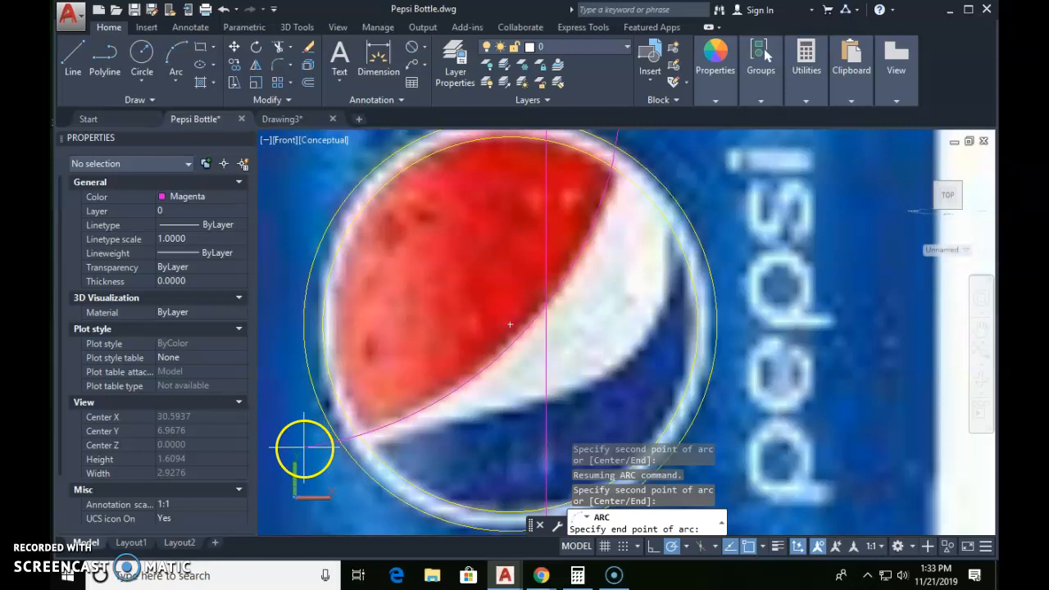
pyautogui.click(440, 421)
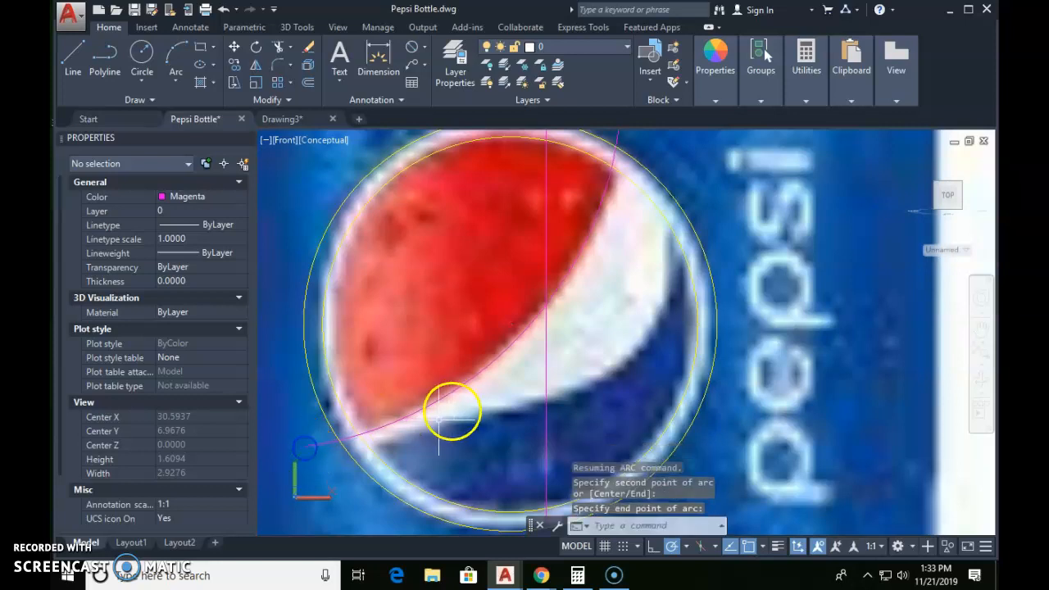
# Step: Stretch the arc's midpoint onto the edge of the red area, bringing its radius to about 1.50
pyautogui.click(524, 331)
pyautogui.click(525, 331)
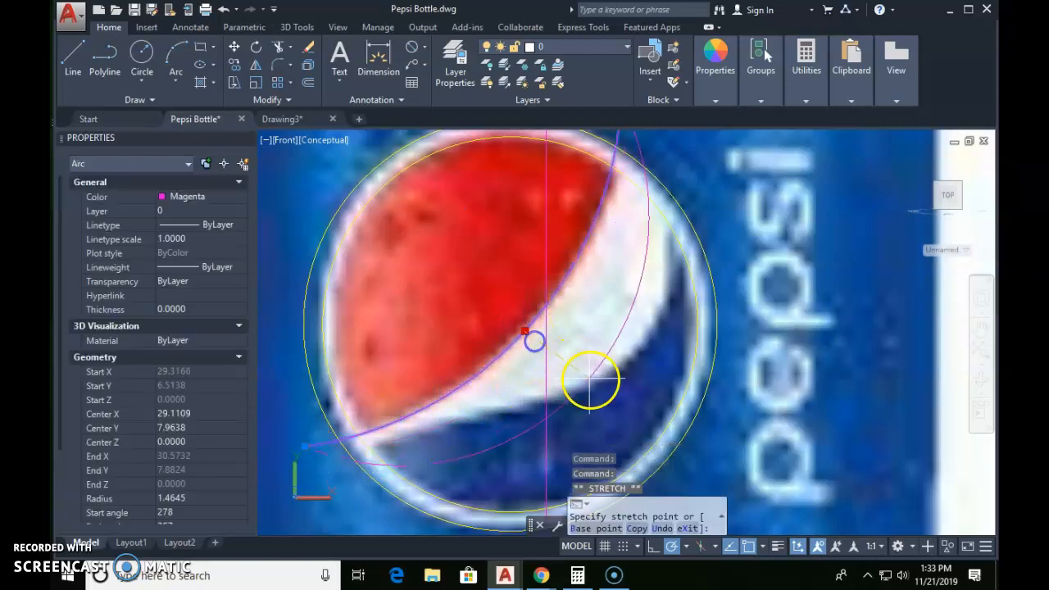
pyautogui.scroll(2, 516, 330)
pyautogui.scroll(2, 516, 330)
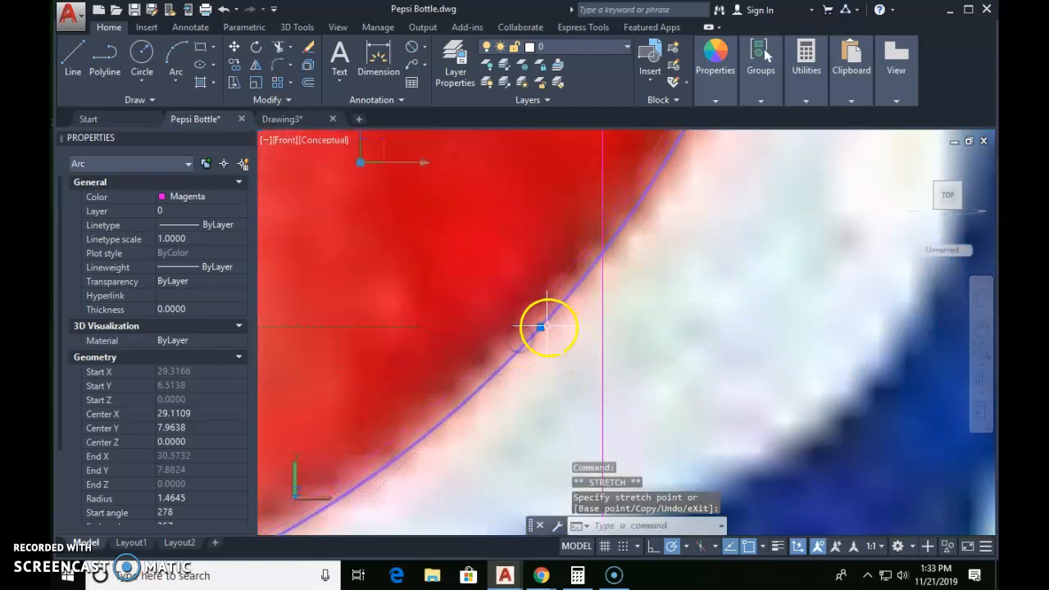
pyautogui.click(541, 328)
pyautogui.scroll(3, 535, 327)
pyautogui.click(524, 324)
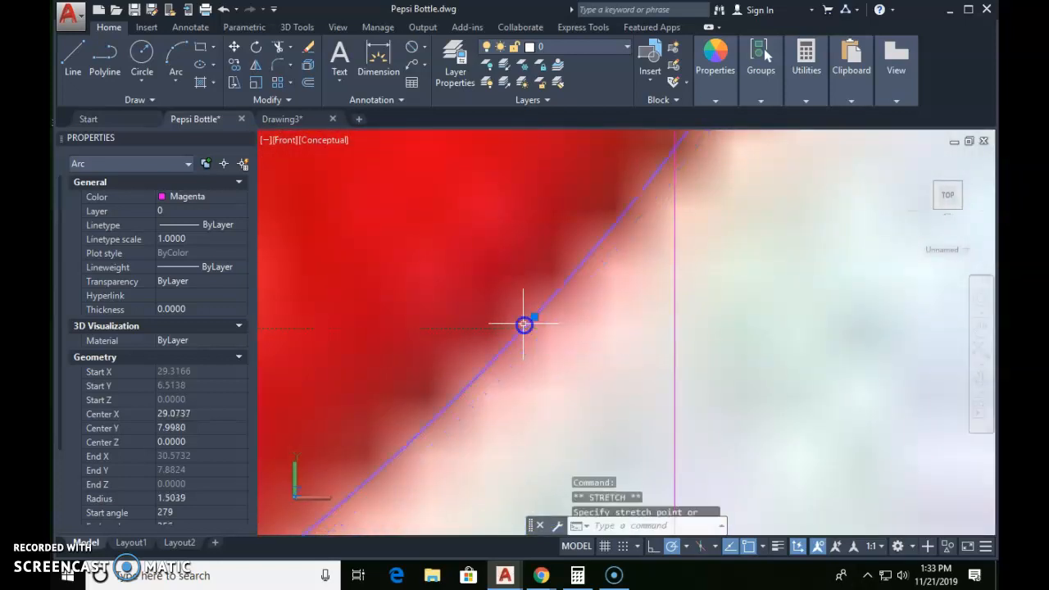
pyautogui.scroll(-4, 524, 325)
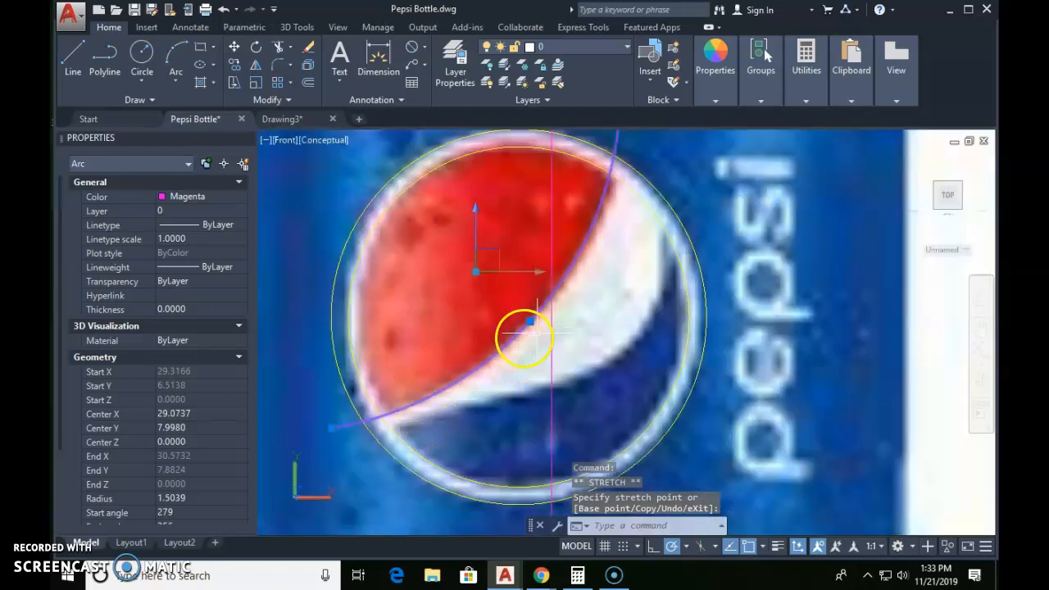
# Step: Stretch the red boundary arc's upper endpoint slightly down and outward, bringing its radius to about 1.61
pyautogui.scroll(-2, 616, 183)
pyautogui.click(616, 190)
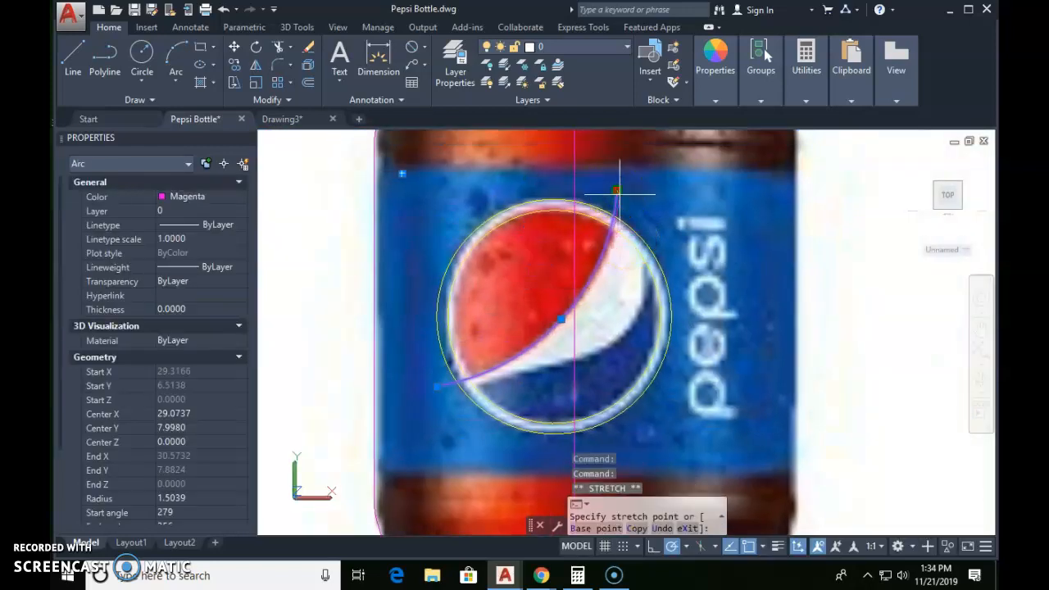
pyautogui.scroll(2, 620, 195)
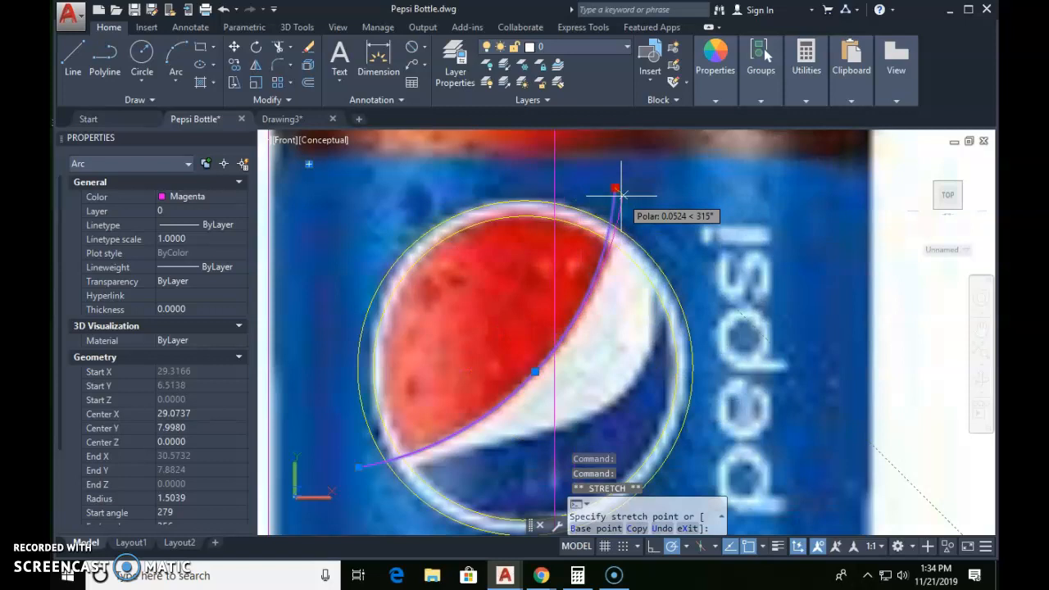
pyautogui.click(622, 194)
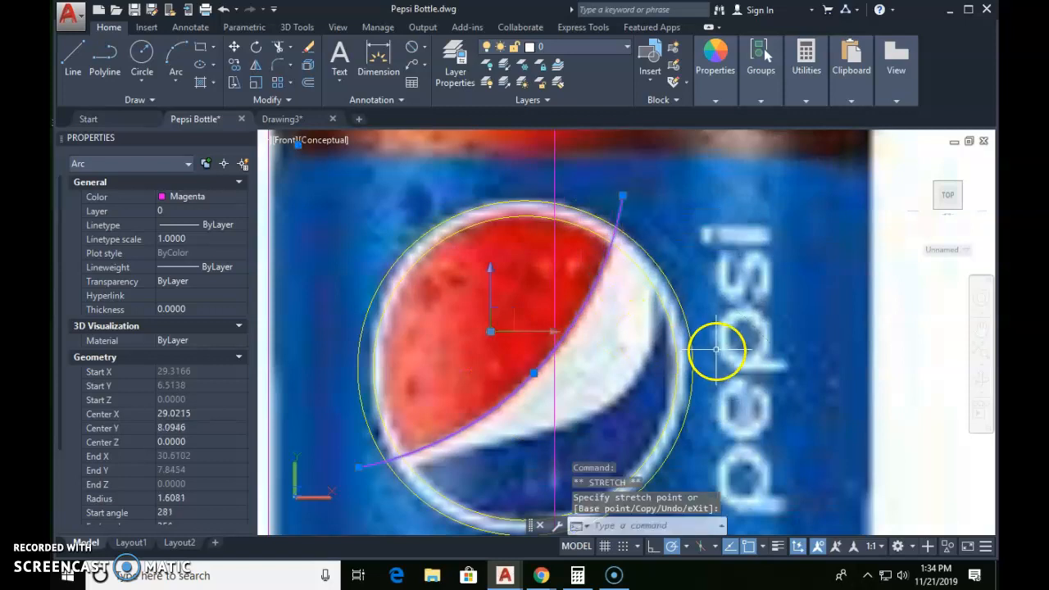
pyautogui.press('Escape')
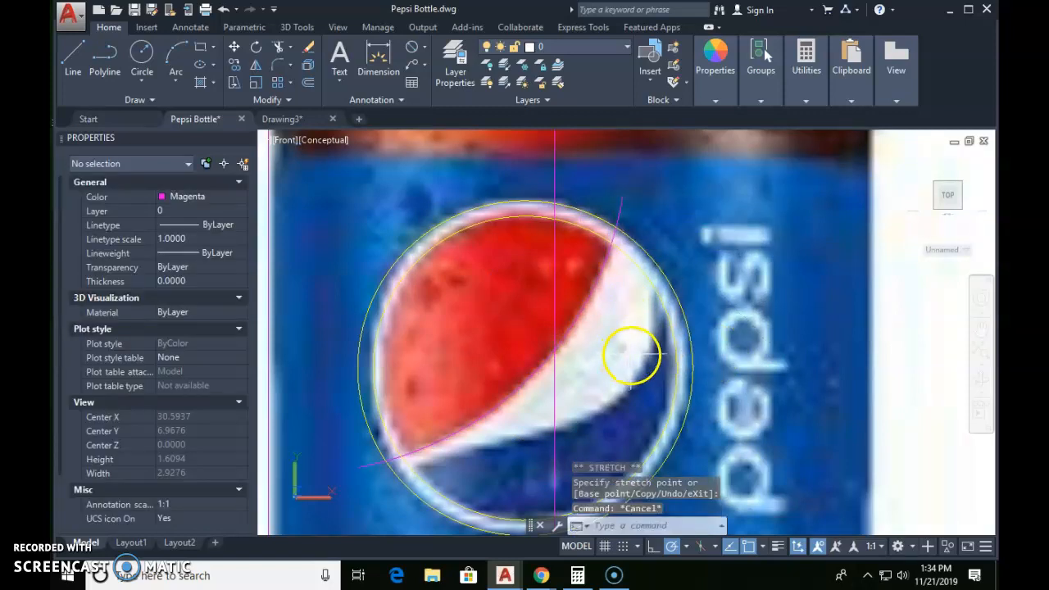
# Step: Draw a three-point arc of about 3.29 radius along the left part of the white-blue boundary, starting outside the logo
pyautogui.scroll(2, 483, 369)
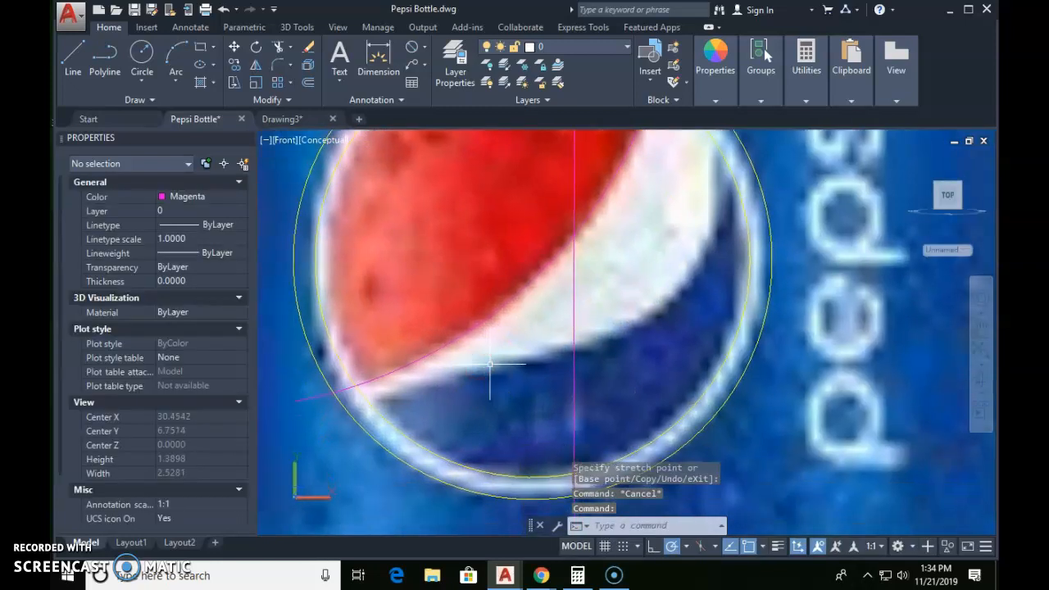
pyautogui.scroll(-2, 490, 365)
pyautogui.write('a')
pyautogui.press('Return')
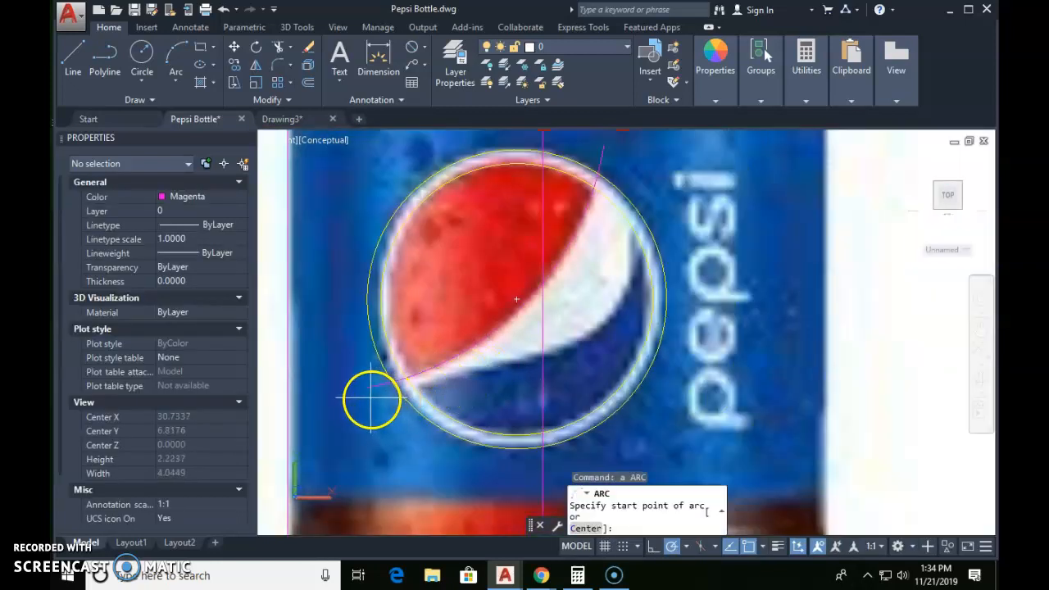
pyautogui.scroll(3, 379, 388)
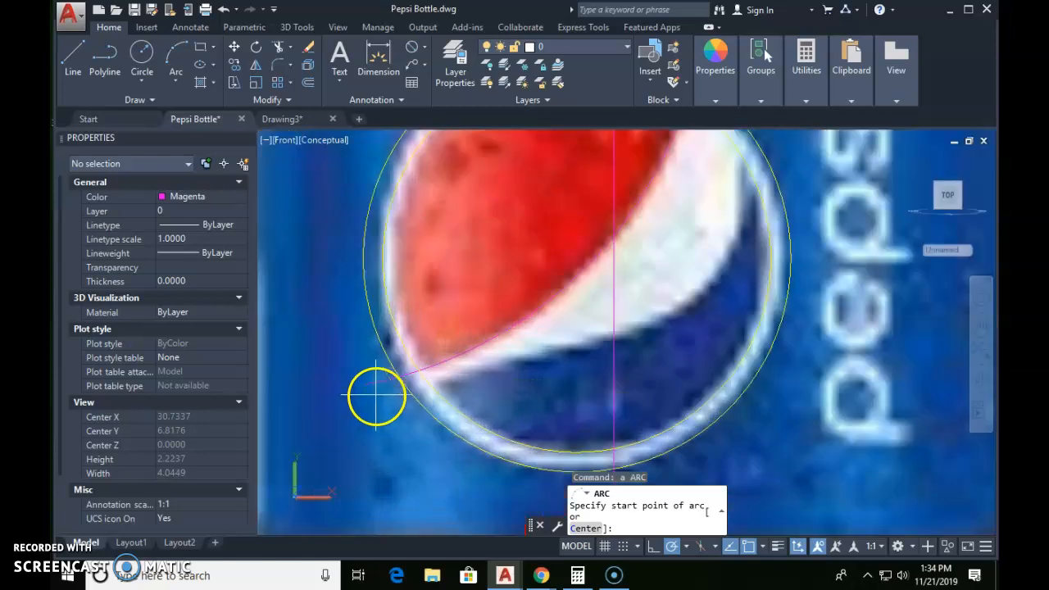
pyautogui.click(373, 402)
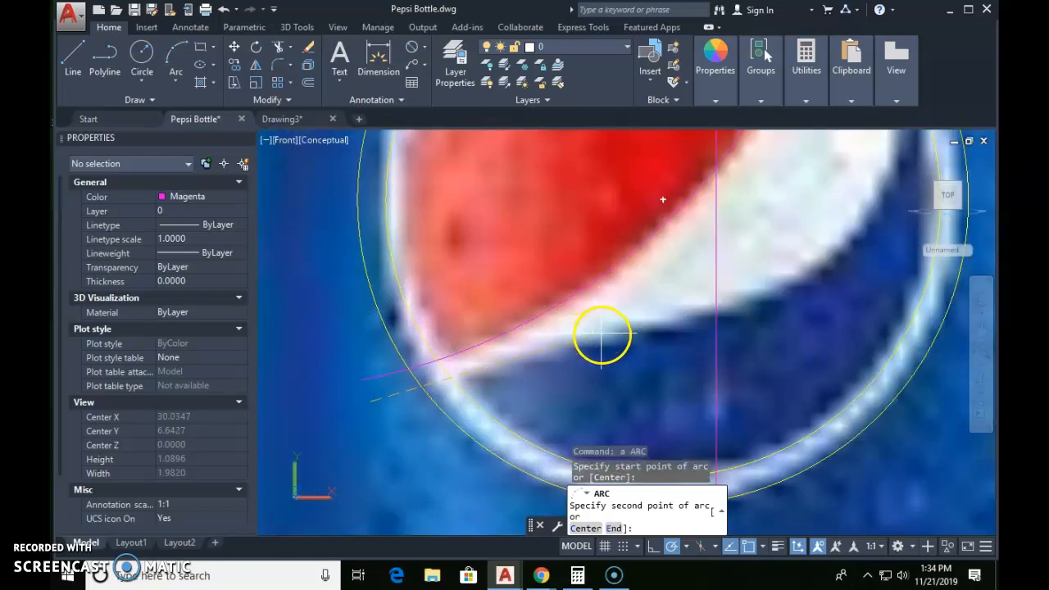
pyautogui.click(602, 334)
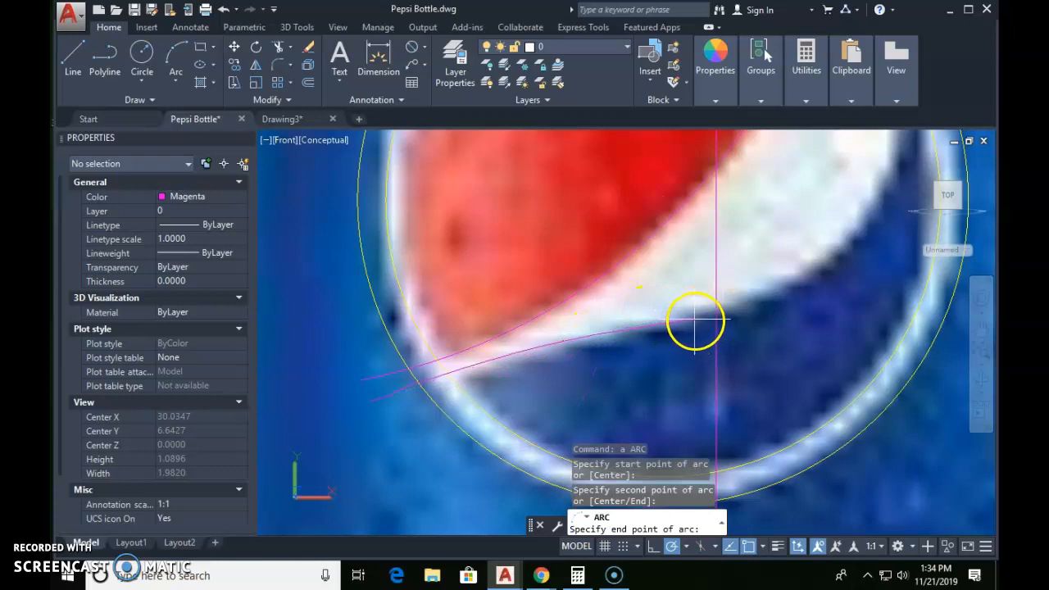
pyautogui.click(695, 322)
# Step: Draw a second three-point arc from the first one's right end, following the white-blue boundary up past the inner circle
pyautogui.write('a')
pyautogui.press('Return')
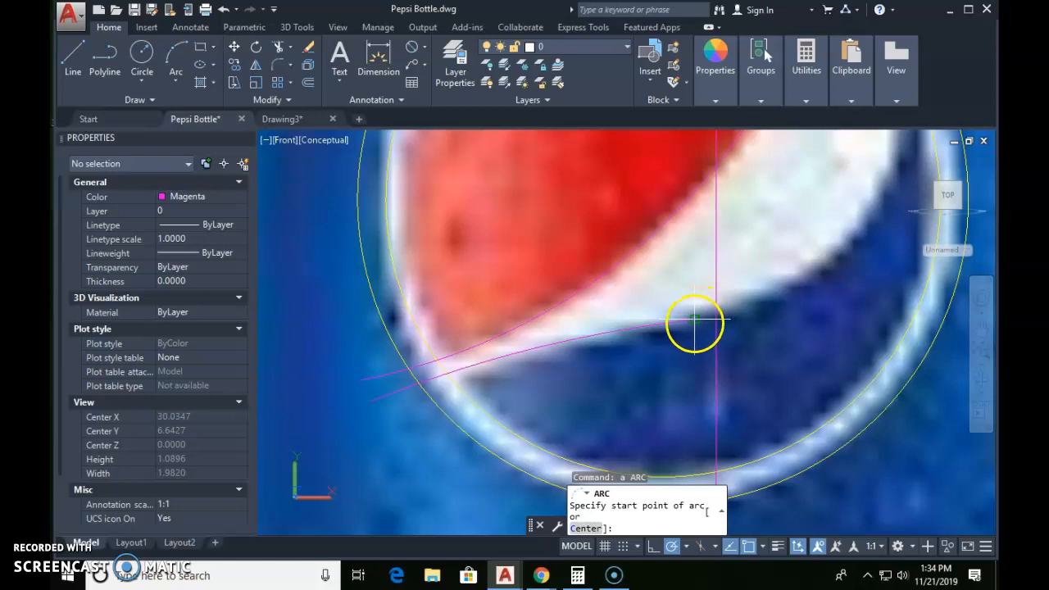
pyautogui.click(694, 319)
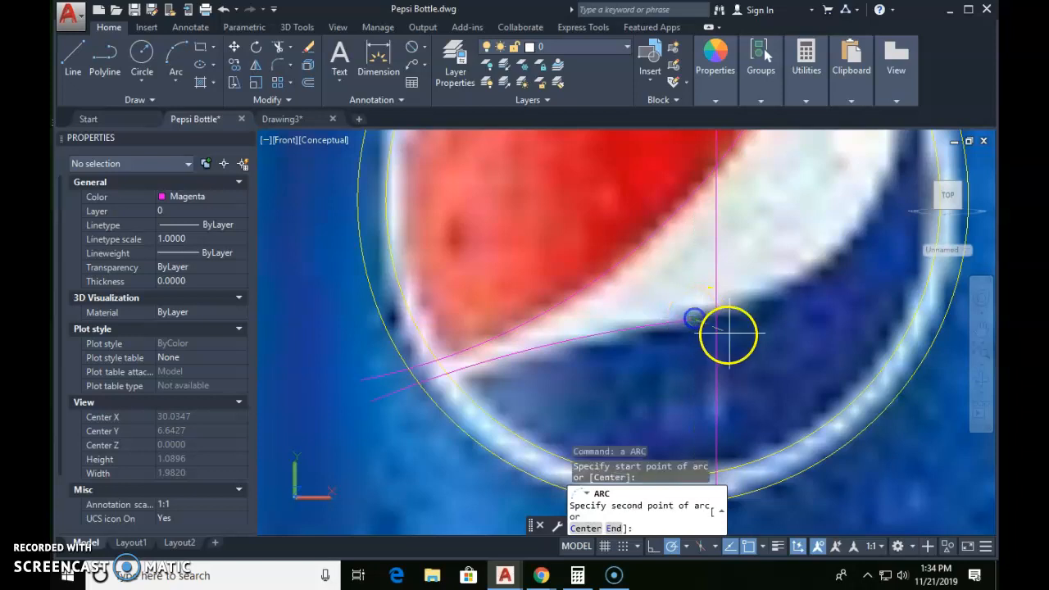
pyautogui.click(860, 236)
pyautogui.moveTo(866, 234); pyautogui.dragTo(768, 368, button='middle')
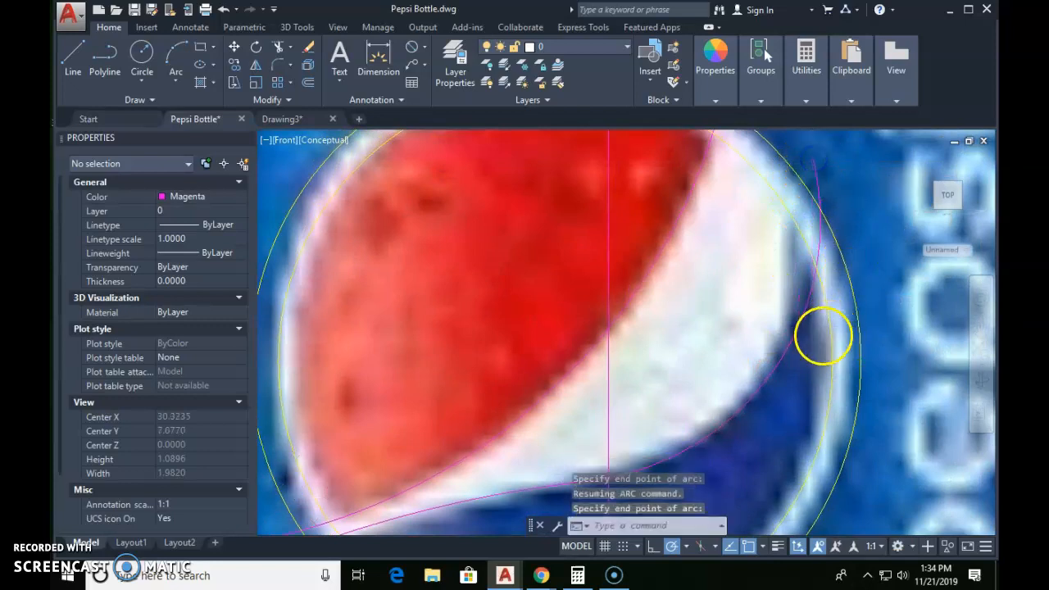
# Step: Stretch the left white-blue arc's outer endpoint and midpoint so it follows the lower edge of the white band
pyautogui.scroll(-2, 794, 344)
pyautogui.moveTo(793, 344); pyautogui.dragTo(788, 323, button='middle')
pyautogui.scroll(2, 618, 425)
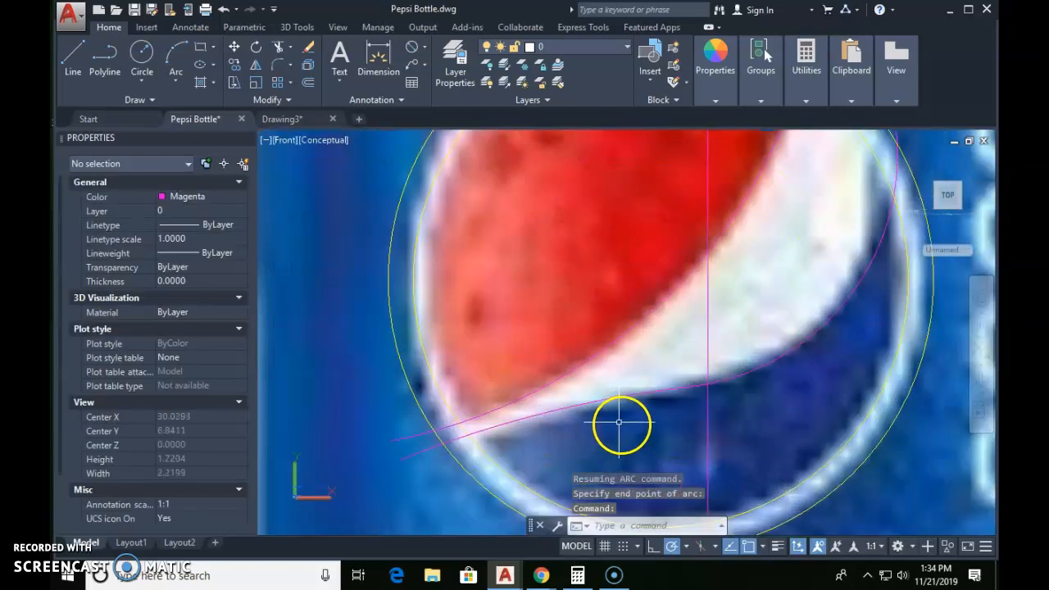
pyautogui.click(592, 405)
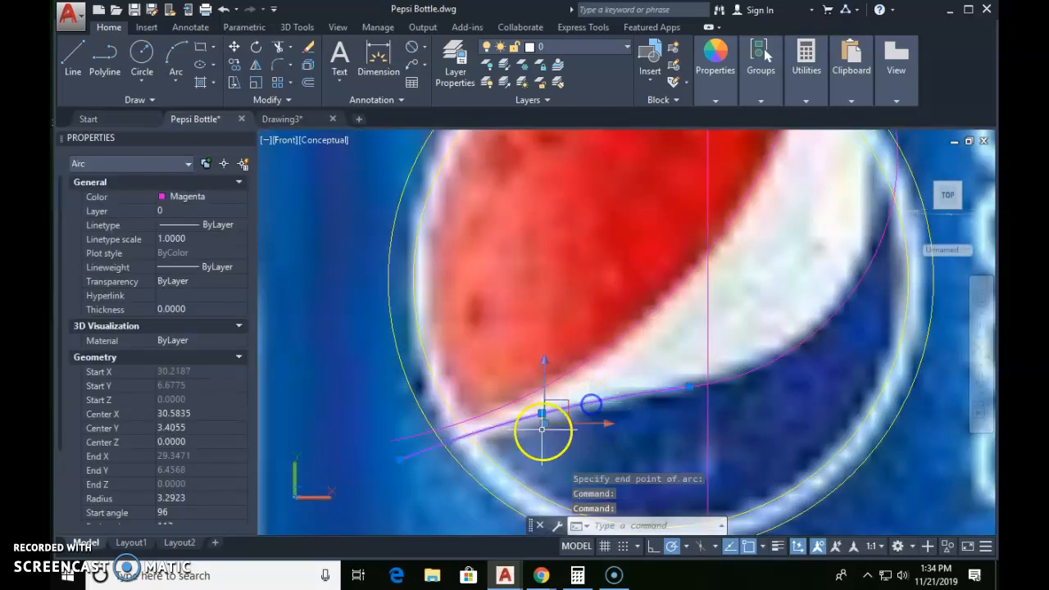
pyautogui.click(400, 460)
pyautogui.click(404, 469)
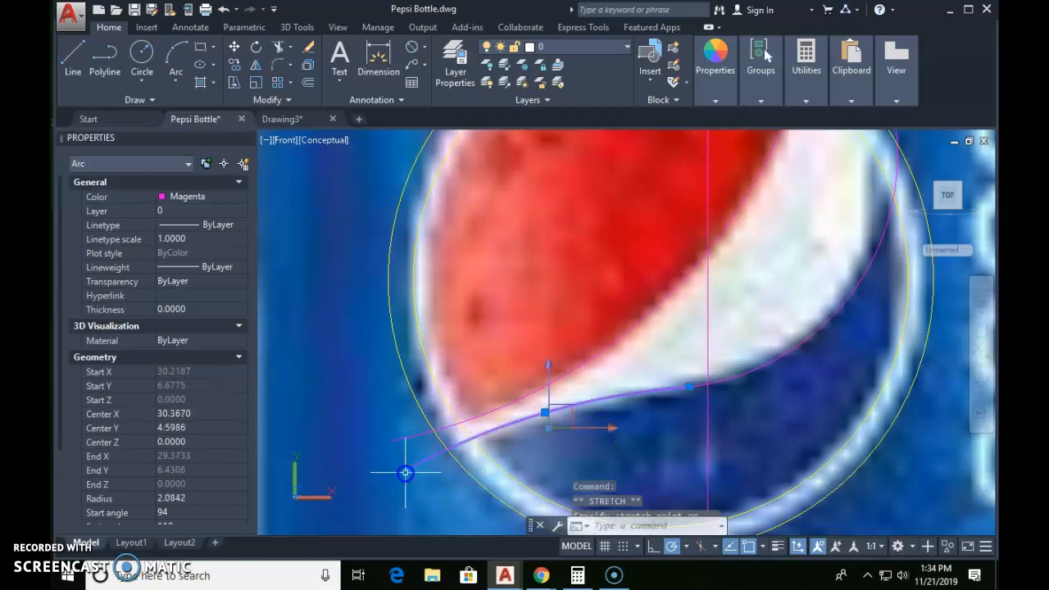
pyautogui.click(544, 412)
pyautogui.scroll(3, 547, 415)
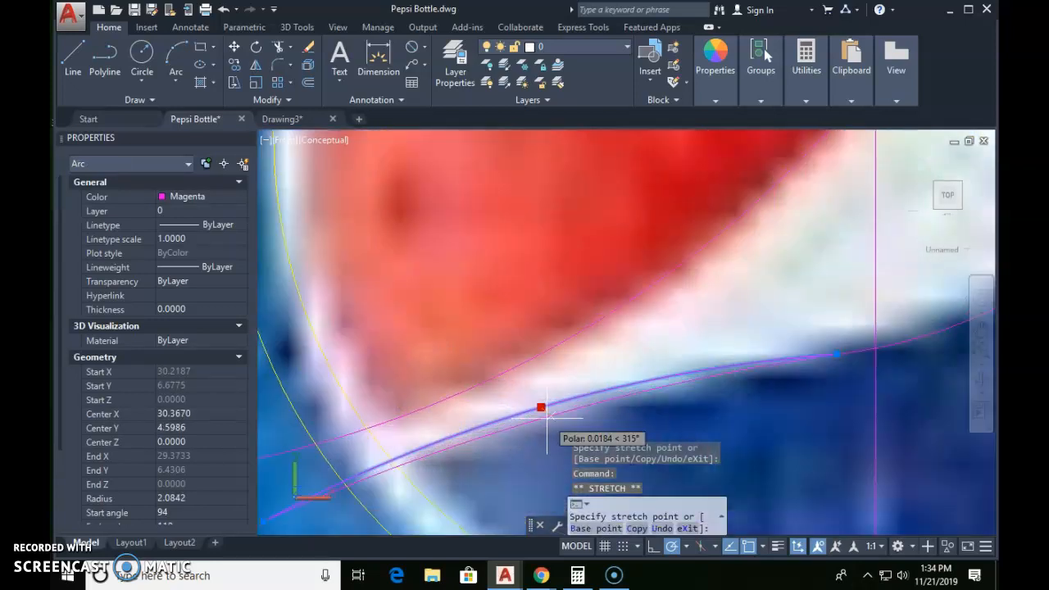
pyautogui.click(550, 420)
# Step: Stretch the right white-blue arc's midpoint inward onto the edge of the white band
pyautogui.scroll(-3, 714, 390)
pyautogui.moveTo(714, 389); pyautogui.dragTo(511, 415, button='middle')
pyautogui.moveTo(774, 322); pyautogui.dragTo(667, 419, button='middle')
pyautogui.click(722, 318)
pyautogui.click(712, 307)
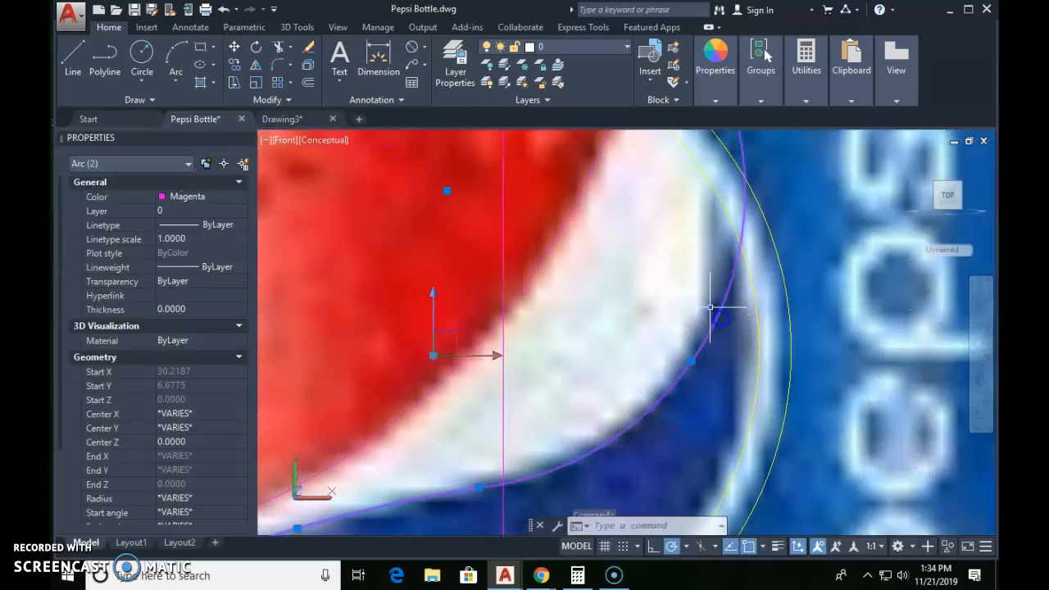
pyautogui.click(693, 362)
pyautogui.click(682, 361)
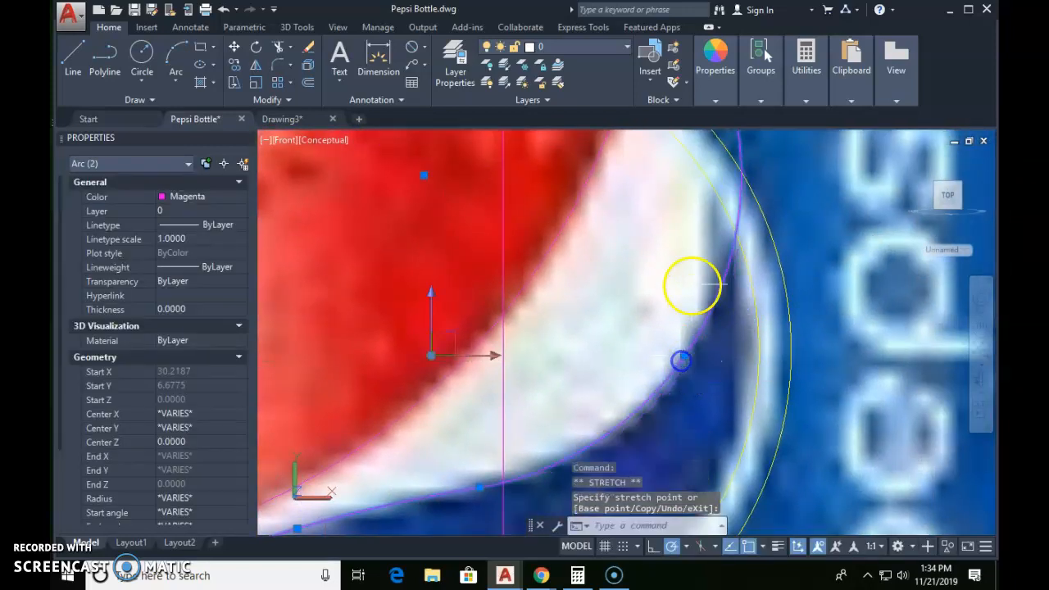
# Step: Stretch the right white-blue arc's upper endpoint inward to near the logo's outer circle
pyautogui.moveTo(692, 275); pyautogui.dragTo(686, 443, button='middle')
pyautogui.click(728, 284)
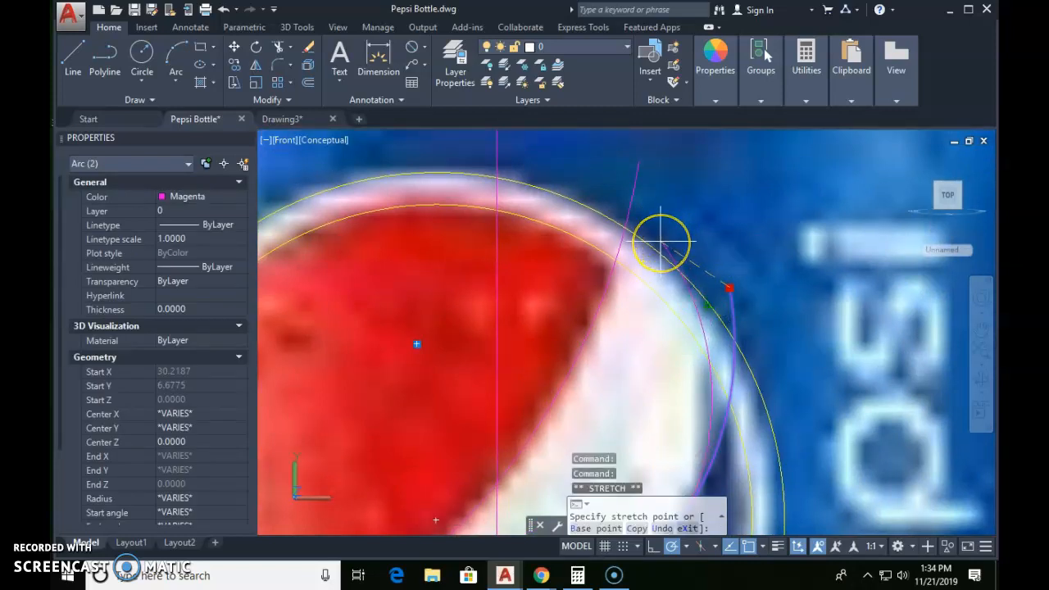
pyautogui.scroll(4, 660, 241)
pyautogui.click(661, 241)
# Step: Stretch the shared endpoint of the two white-blue arcs slightly downward to smooth their junction
pyautogui.scroll(-5, 721, 284)
pyautogui.moveTo(738, 329); pyautogui.dragTo(714, 222, button='middle')
pyautogui.moveTo(703, 405); pyautogui.dragTo(716, 302, button='middle')
pyautogui.scroll(2, 542, 392)
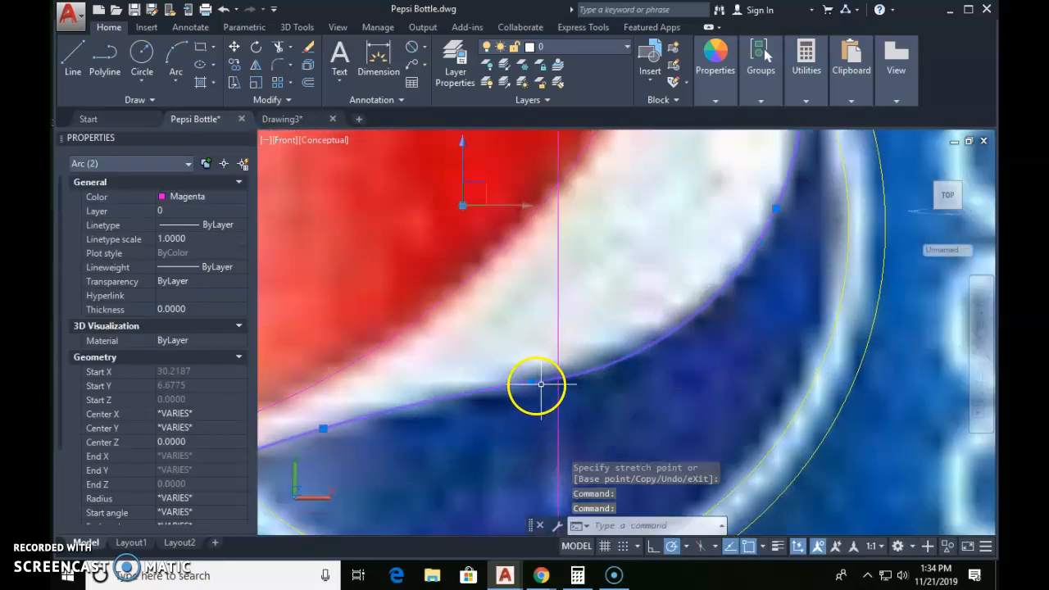
pyautogui.scroll(2, 536, 385)
pyautogui.scroll(4, 516, 377)
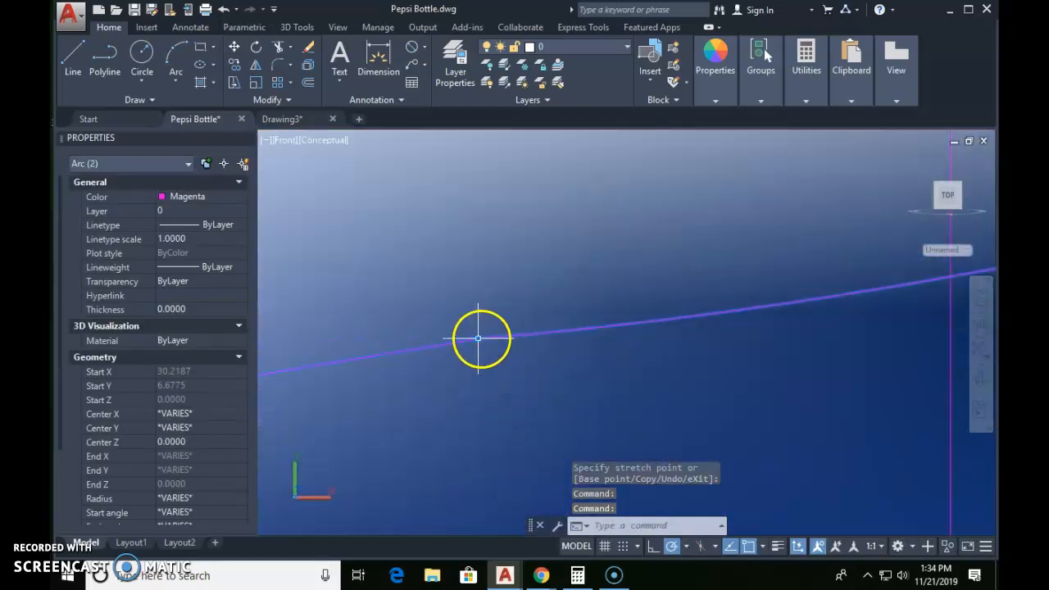
pyautogui.click(478, 338)
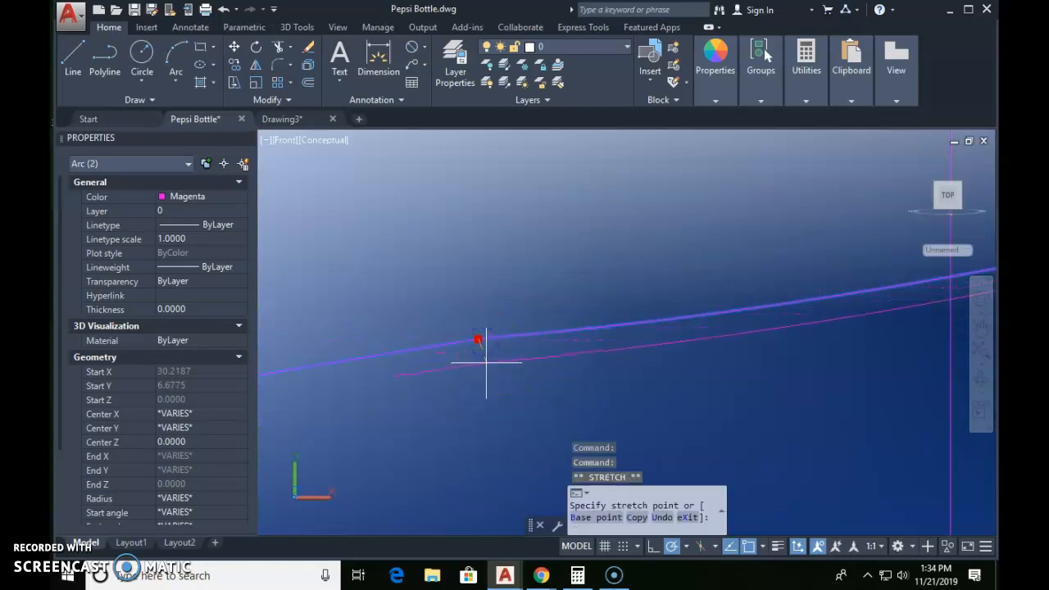
pyautogui.scroll(-2, 630, 386)
pyautogui.scroll(-3, 630, 386)
pyautogui.moveTo(746, 408)
pyautogui.mouseDown(button='middle')
pyautogui.moveTo(757, 404)
pyautogui.moveTo(613, 348)
pyautogui.mouseUp(button='middle')
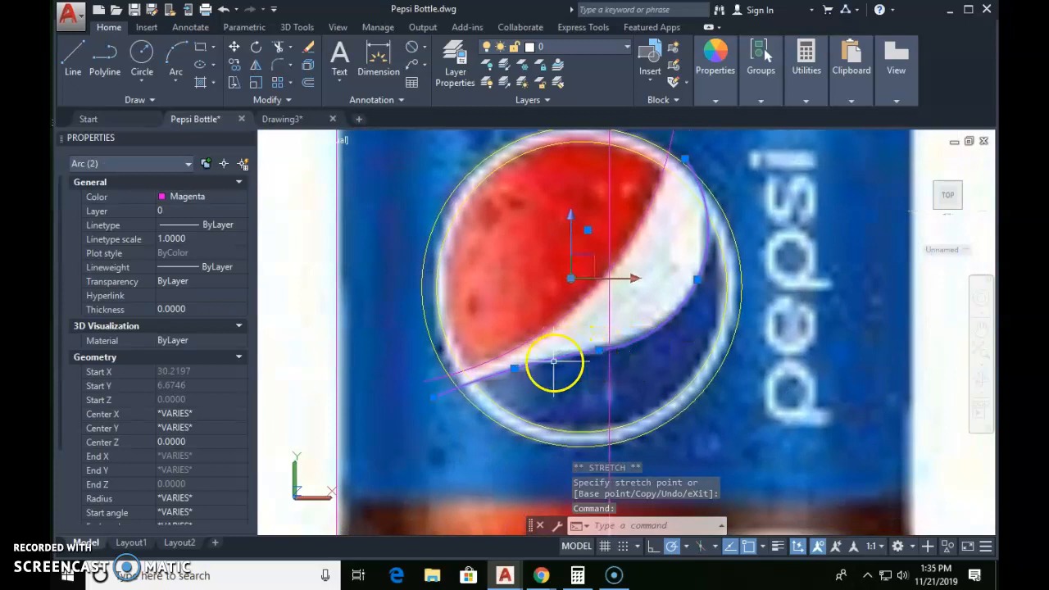
pyautogui.scroll(4, 611, 350)
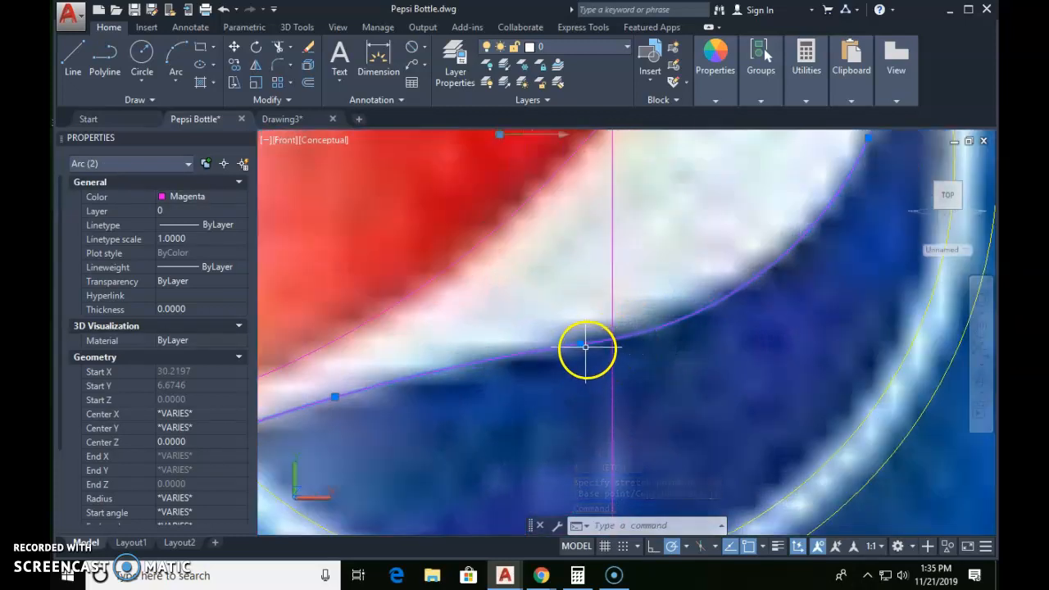
# Step: Try to stretch the shared endpoint of the two white-blue arcs to refine their junction
pyautogui.click(561, 271)
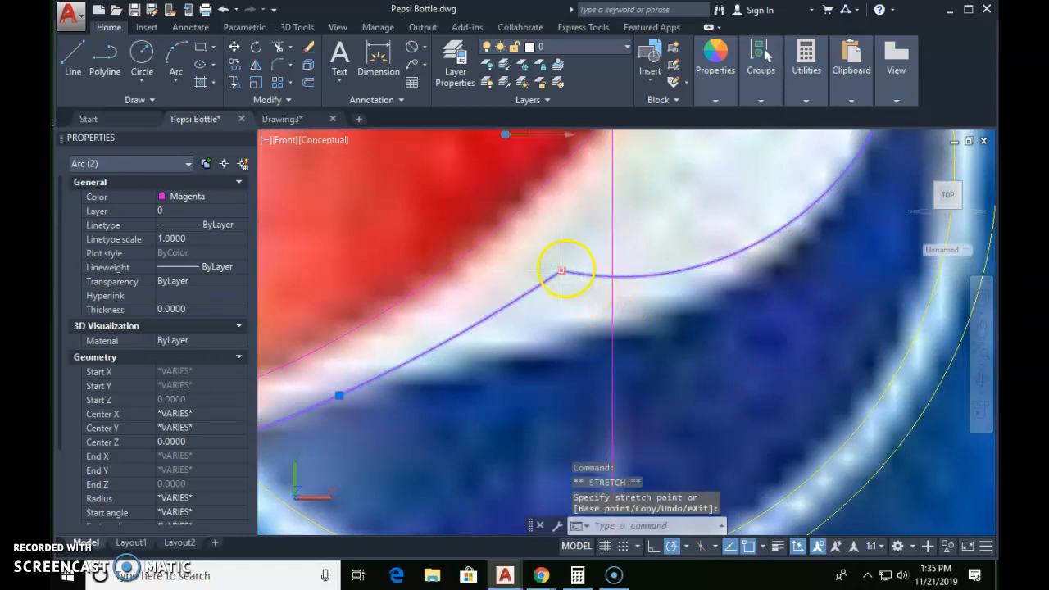
pyautogui.hotkey('ctrl', 'z')
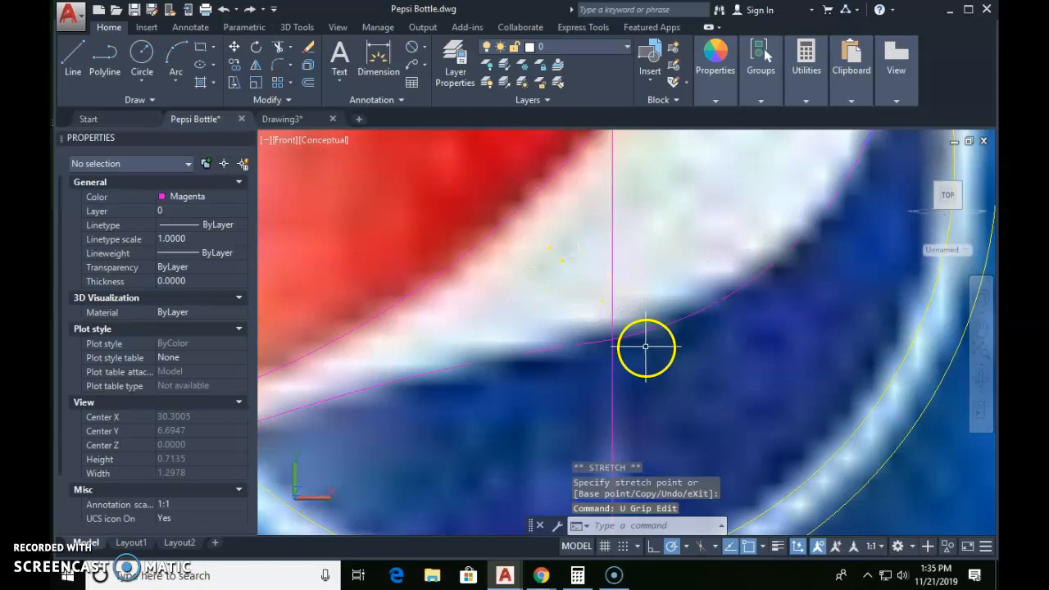
pyautogui.scroll(5, 613, 341)
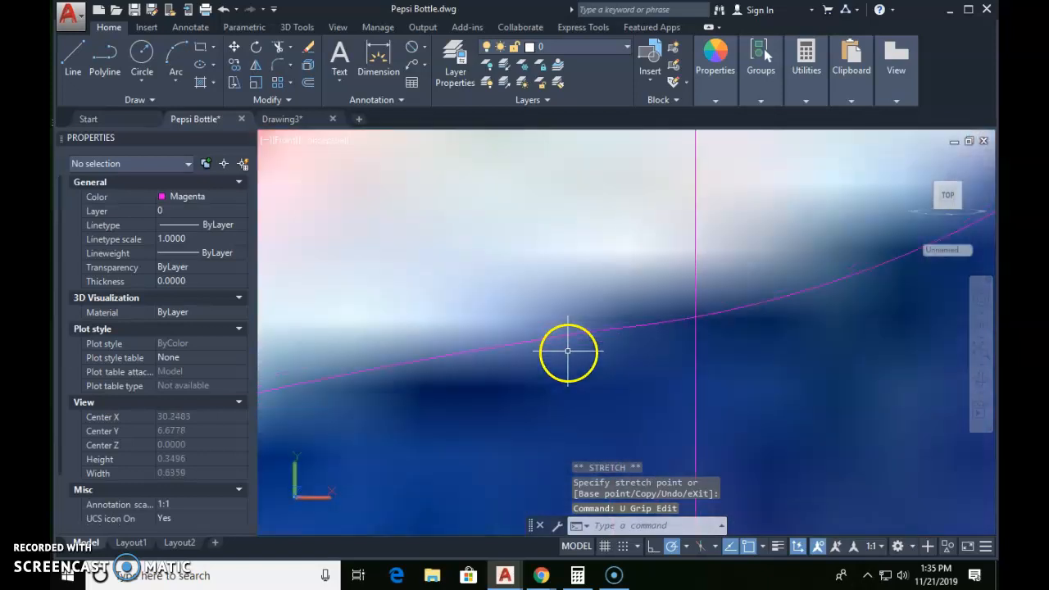
pyautogui.click(631, 332)
pyautogui.click(538, 243)
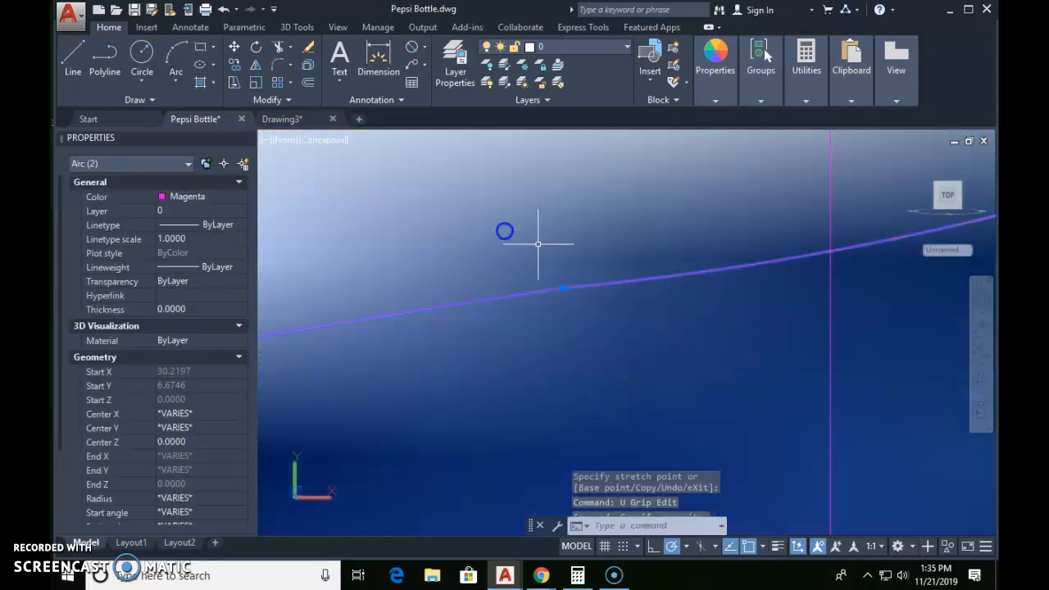
pyautogui.click(563, 288)
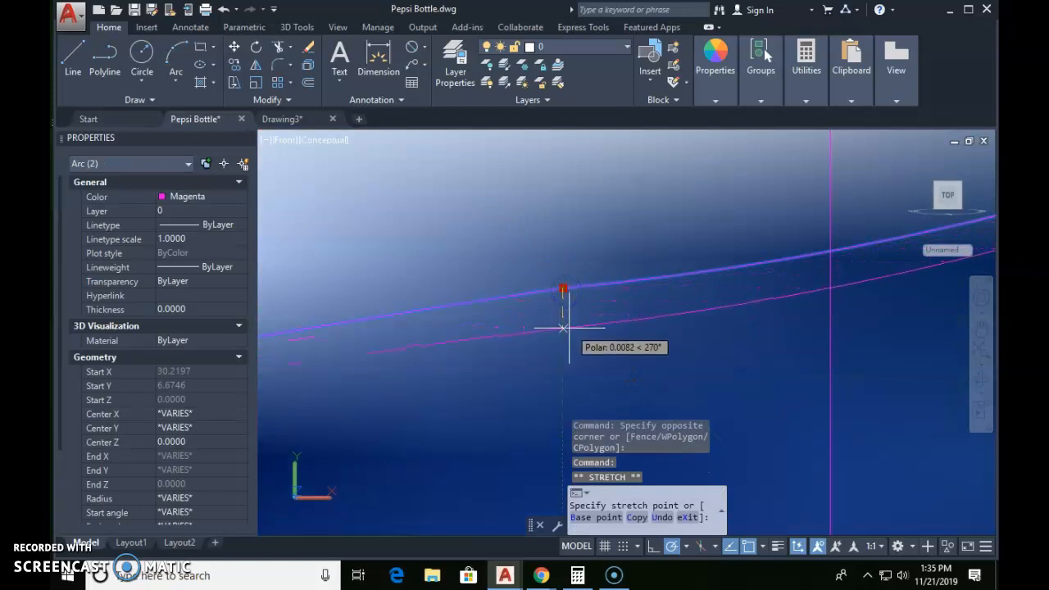
pyautogui.scroll(-5, 622, 352)
pyautogui.press('Escape')
pyautogui.press('Escape')
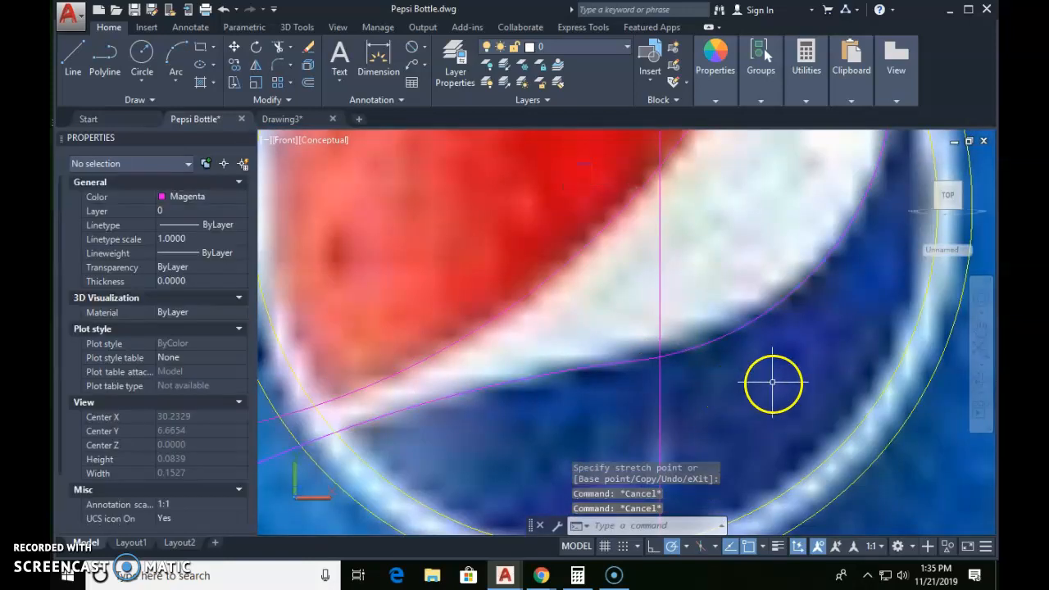
# Step: Move the 3D bottle and its diameter dimension farther straight down below the reference picture
pyautogui.scroll(-6, 773, 382)
pyautogui.scroll(-3, 805, 377)
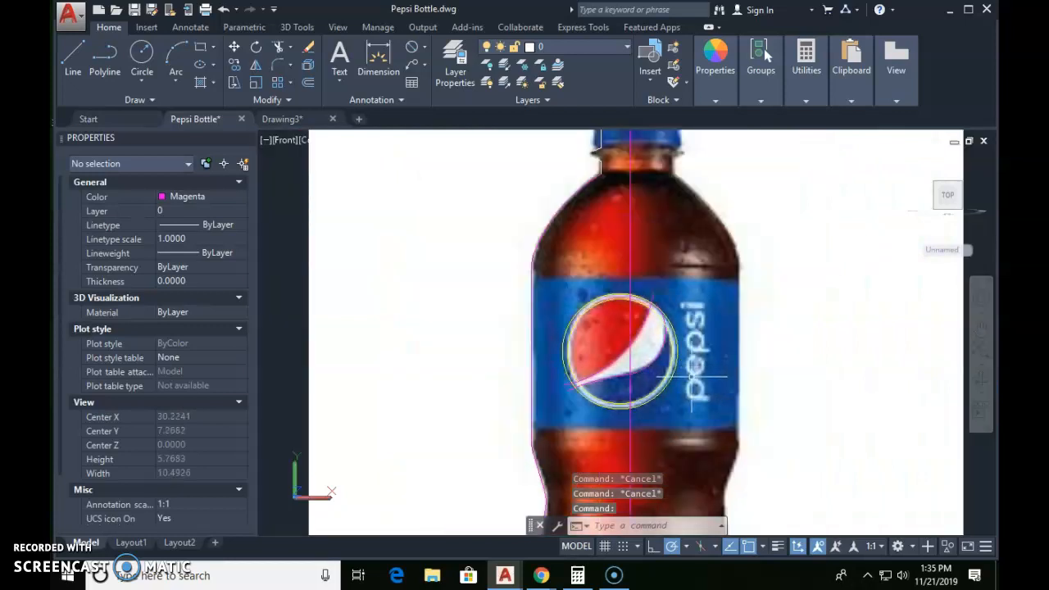
pyautogui.scroll(-5, 691, 377)
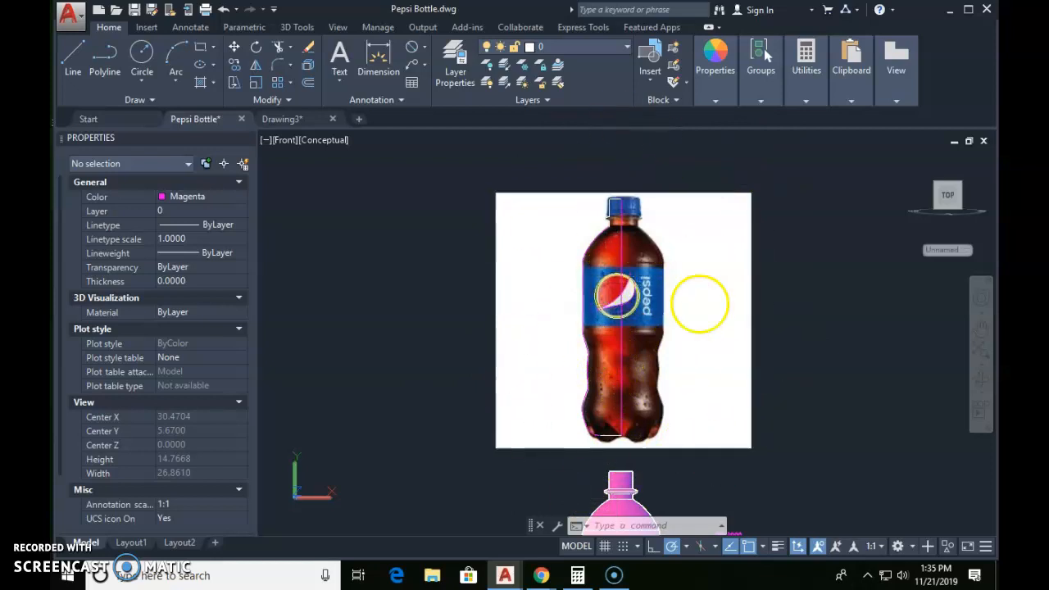
pyautogui.moveTo(715, 332); pyautogui.dragTo(711, 112, button='middle')
pyautogui.moveTo(721, 352); pyautogui.dragTo(690, 206, button='middle')
pyautogui.write('m')
pyautogui.press('Return')
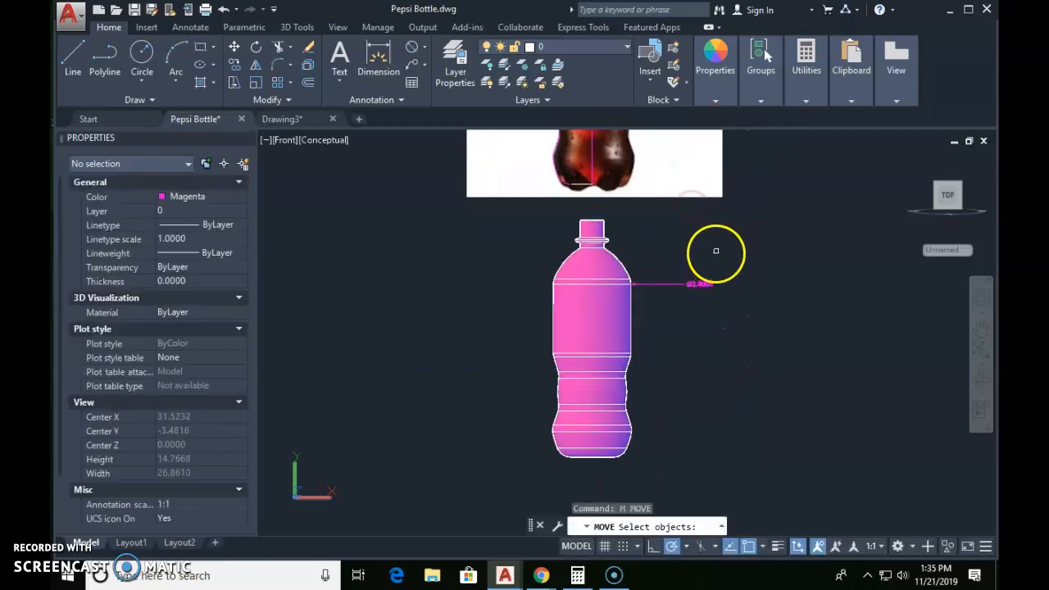
pyautogui.click(715, 251)
pyautogui.click(526, 463)
pyautogui.press('Return')
pyautogui.click(672, 324)
pyautogui.scroll(2, 671, 351)
pyautogui.moveTo(671, 351); pyautogui.dragTo(662, 232, button='middle')
pyautogui.scroll(-2, 662, 304)
pyautogui.moveTo(663, 321); pyautogui.dragTo(628, 470, button='middle')
pyautogui.click(655, 314)
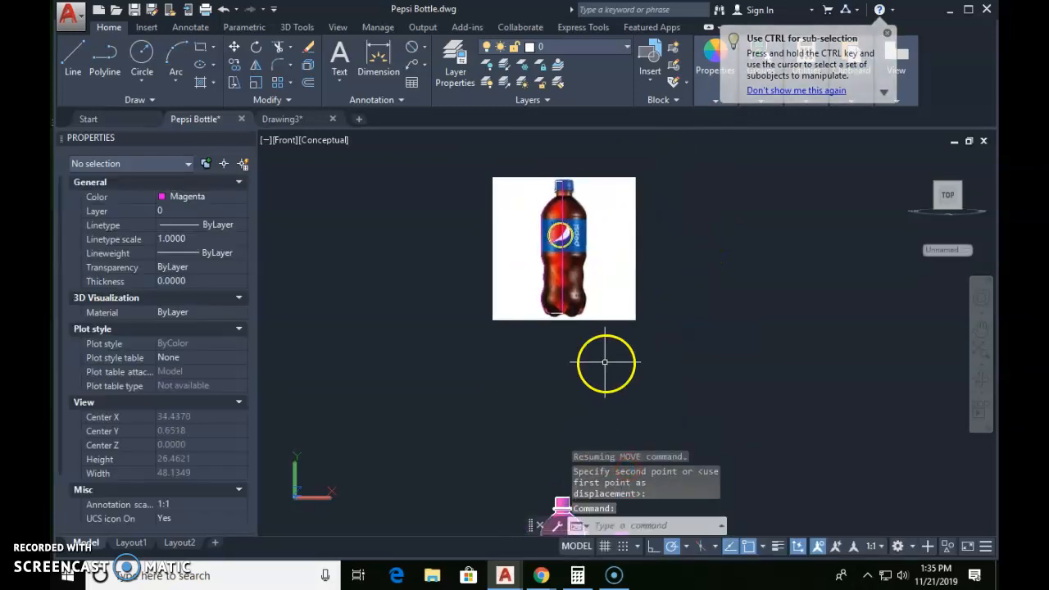
# Step: Copy the traced half profile and logo linework straight down into the gap between the picture and the 3D bottle
pyautogui.write('co')
pyautogui.press('Return')
pyautogui.click(520, 139)
pyautogui.click(604, 349)
pyautogui.press('Return')
pyautogui.click(682, 231)
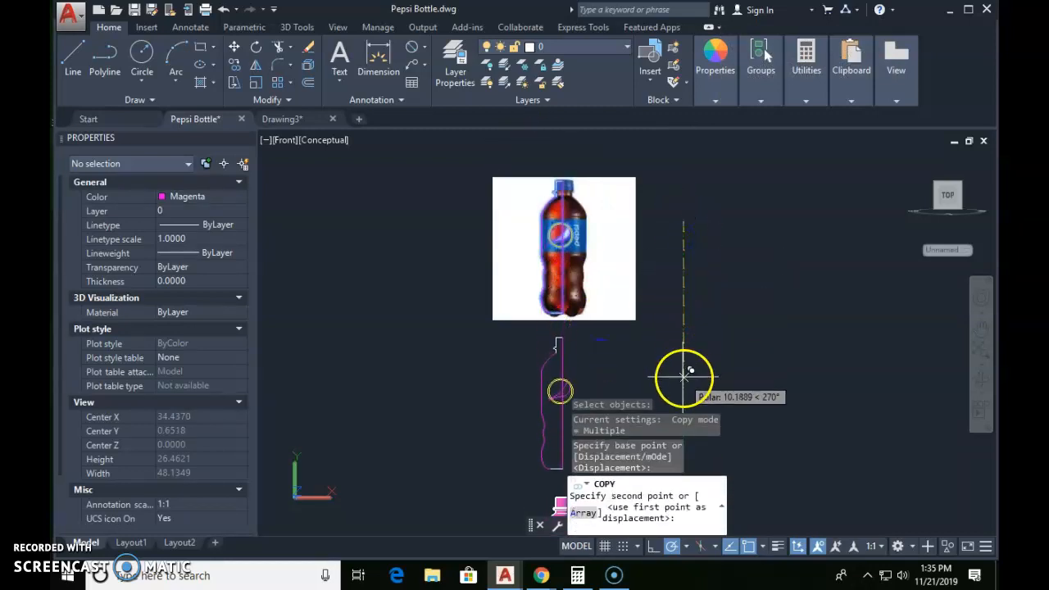
pyautogui.click(682, 358)
pyautogui.press('Escape')
pyautogui.press('Escape')
# Step: Trim the copied logo's inner circle across the white band and the arcs where they cross the circles, leaving closed red and blue outlines
pyautogui.scroll(6, 551, 368)
pyautogui.scroll(3, 546, 366)
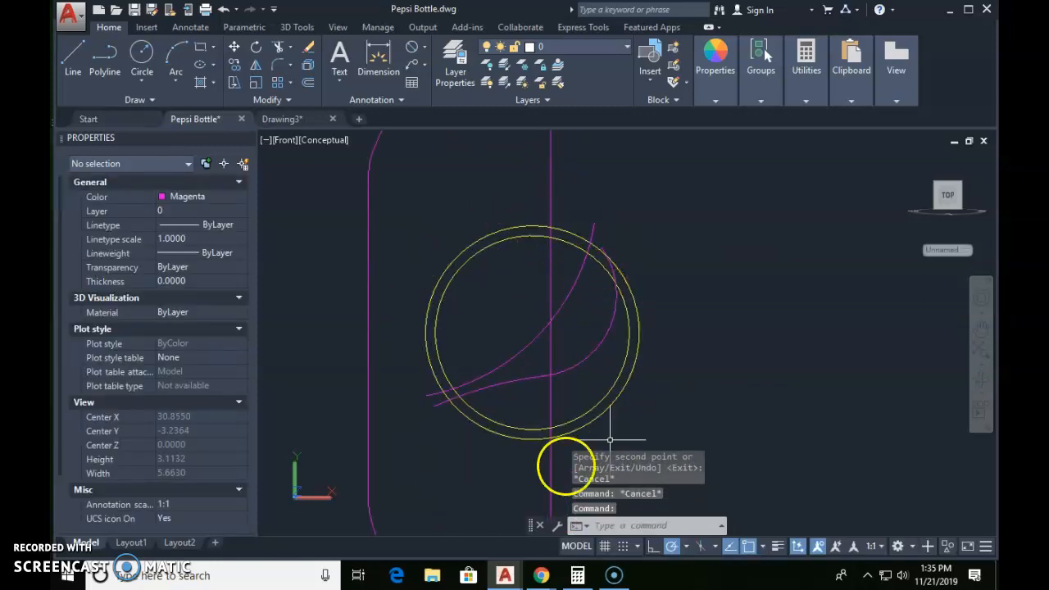
pyautogui.click(517, 226)
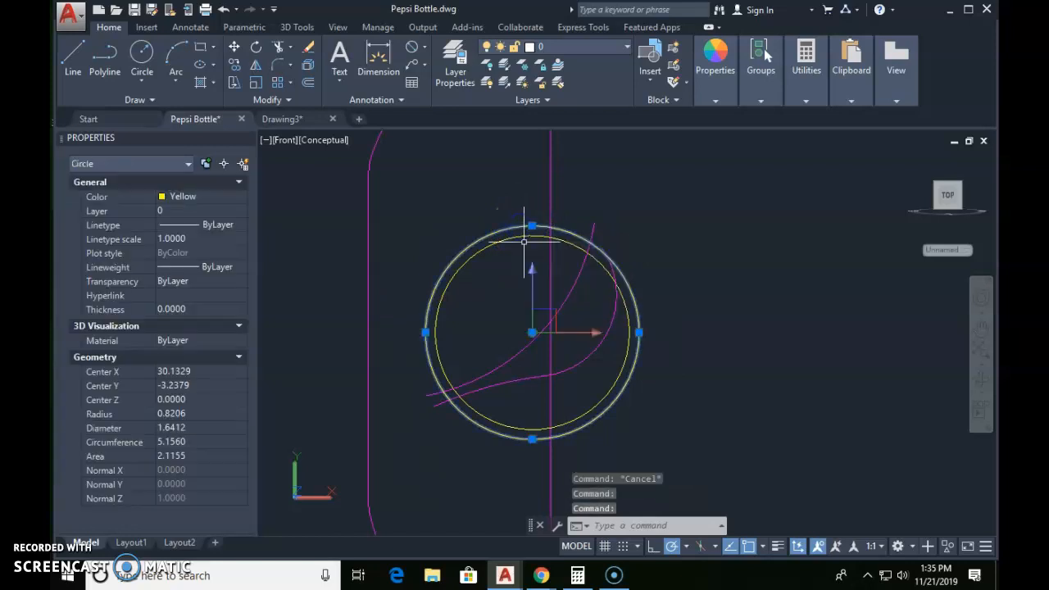
pyautogui.press('Escape')
pyautogui.click(559, 266)
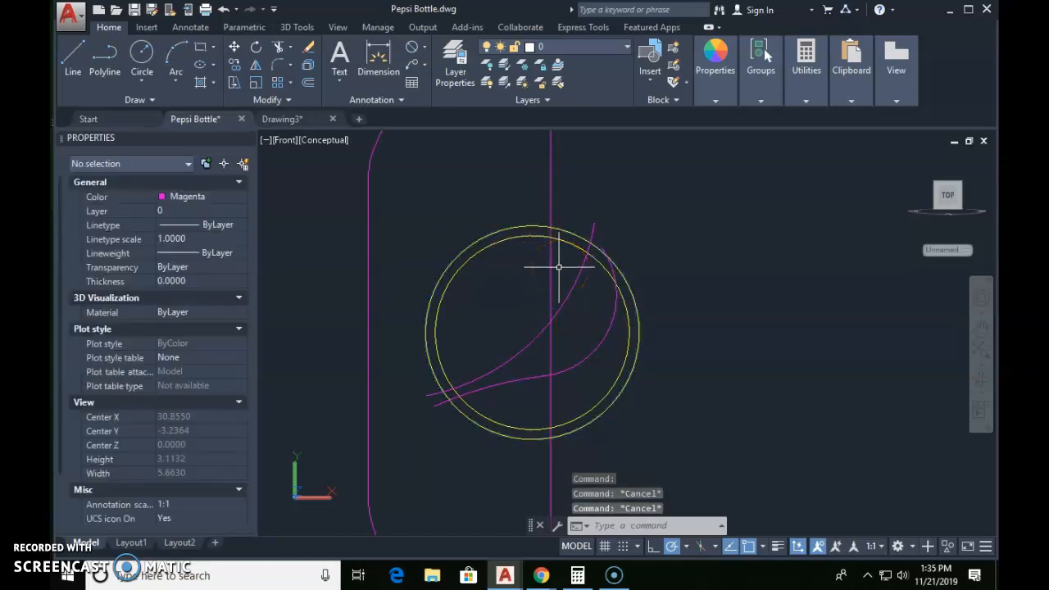
pyautogui.click(639, 282)
pyautogui.write('tr')
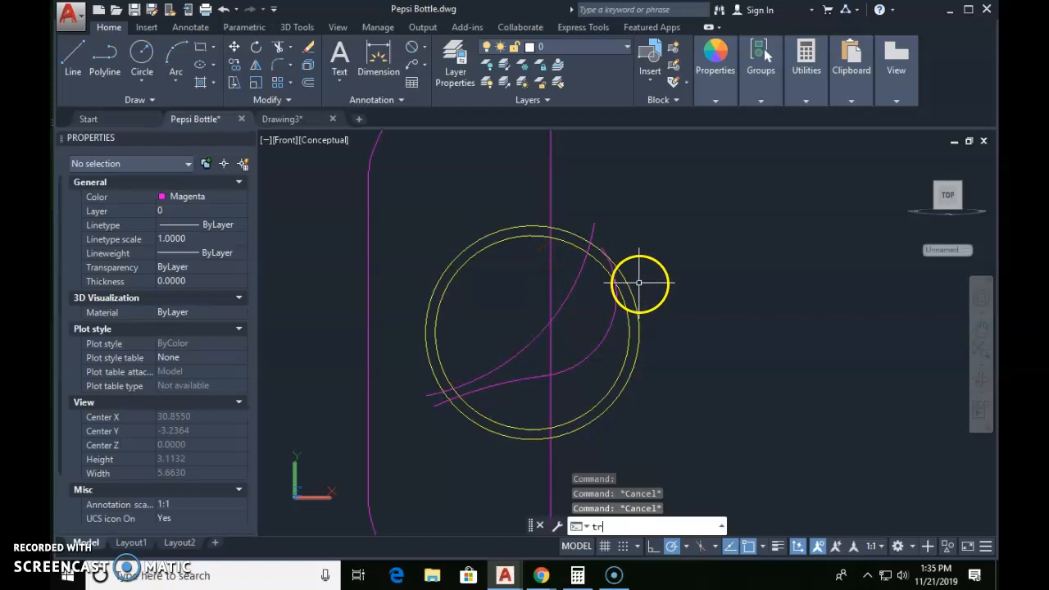
pyautogui.press('Return')
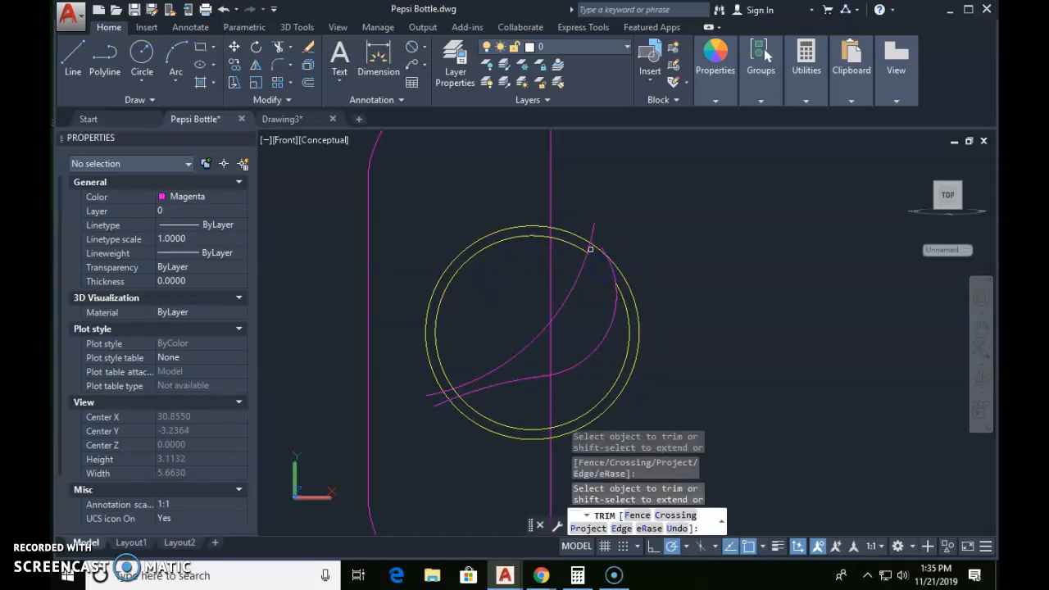
pyautogui.scroll(3, 453, 391)
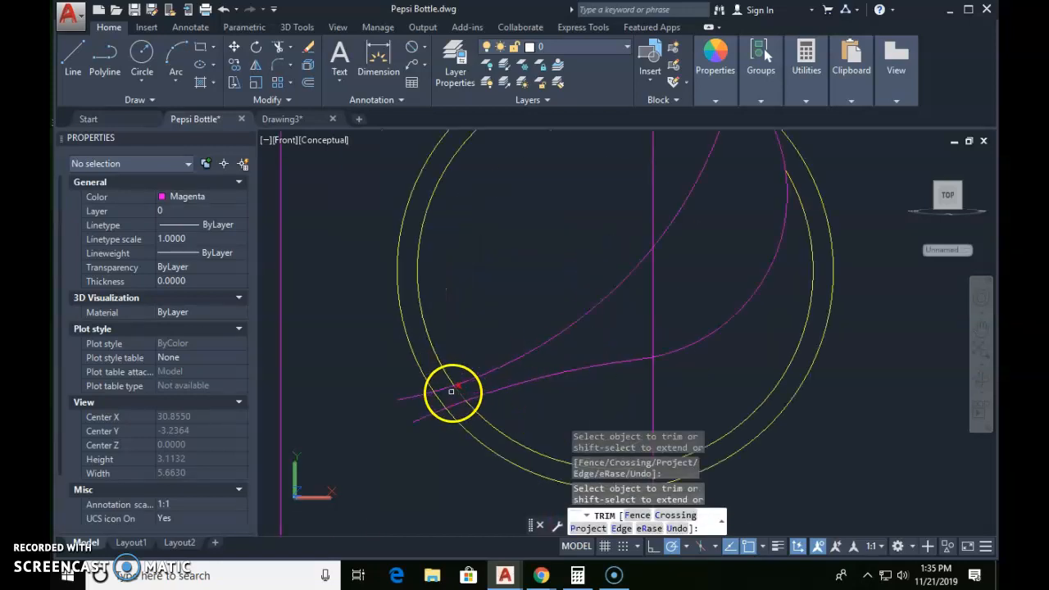
pyautogui.scroll(-2, 482, 374)
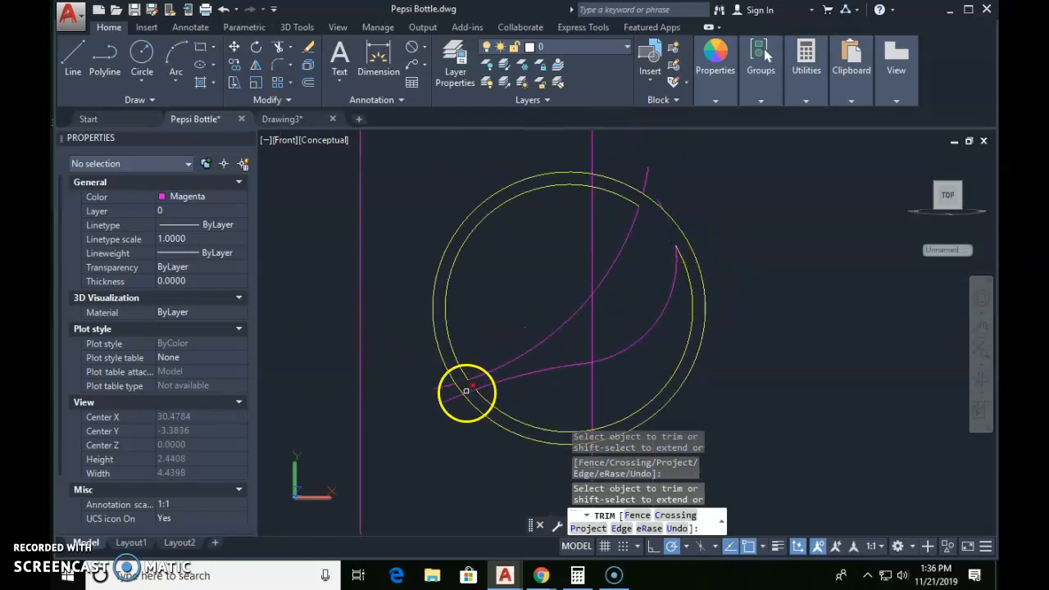
# Step: Erase the leftover arc ends at both ends of the copied logo's white band
pyautogui.click(629, 156)
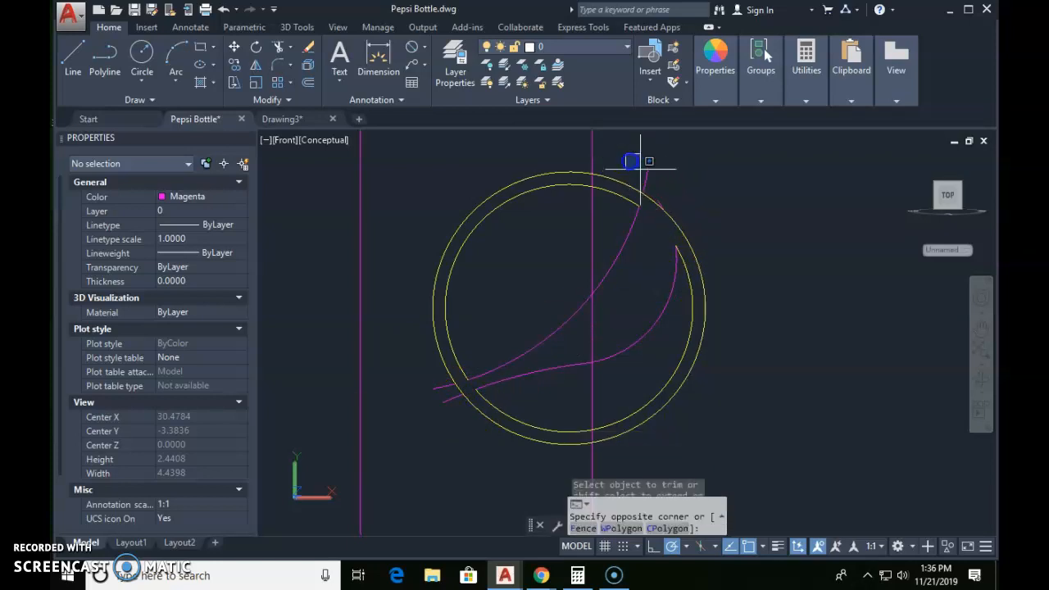
pyautogui.click(703, 226)
pyautogui.write('e')
pyautogui.press('Return')
pyautogui.click(407, 363)
pyautogui.click(467, 418)
pyautogui.write('e')
pyautogui.press('Return')
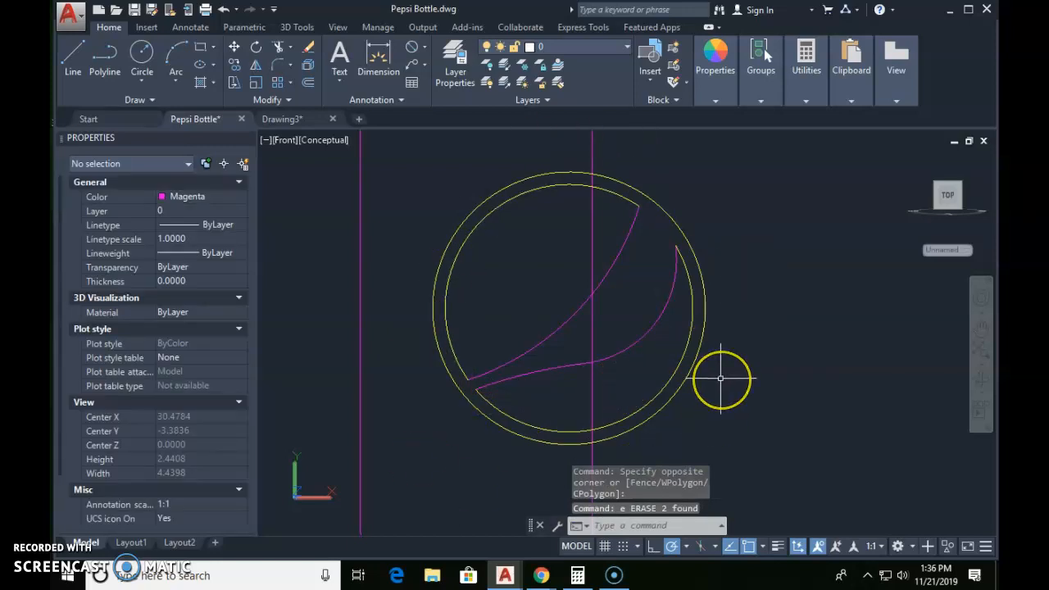
# Step: Convert the copied logo's outer circle and its red and blue outlines into regions
pyautogui.write('reg')
pyautogui.press('Return')
pyautogui.scroll(-2, 468, 235)
pyautogui.click(417, 181)
pyautogui.click(638, 396)
pyautogui.press('Return')
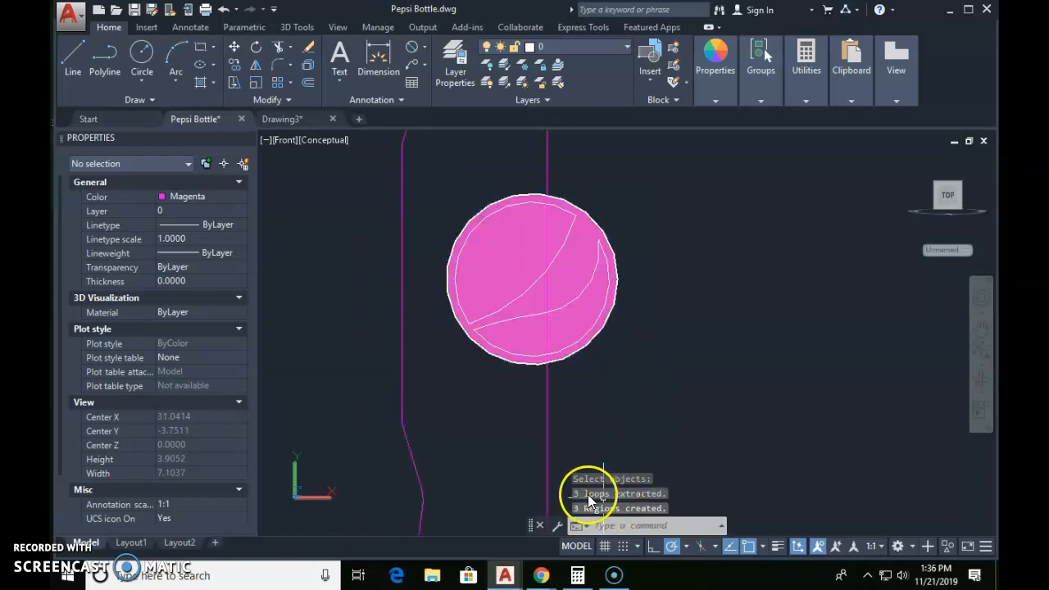
pyautogui.press('Escape')
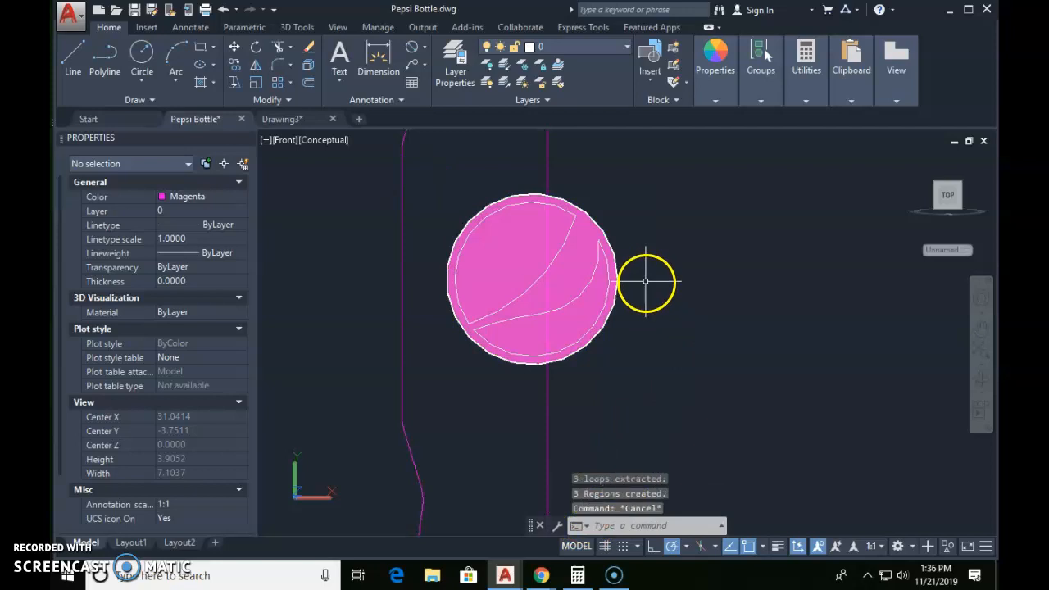
# Step: Move the outer circular region sideways off the logo to check the separate regions, and undo that move
pyautogui.write('m')
pyautogui.press('Return')
pyautogui.click(587, 239)
pyautogui.press('Return')
pyautogui.click(580, 261)
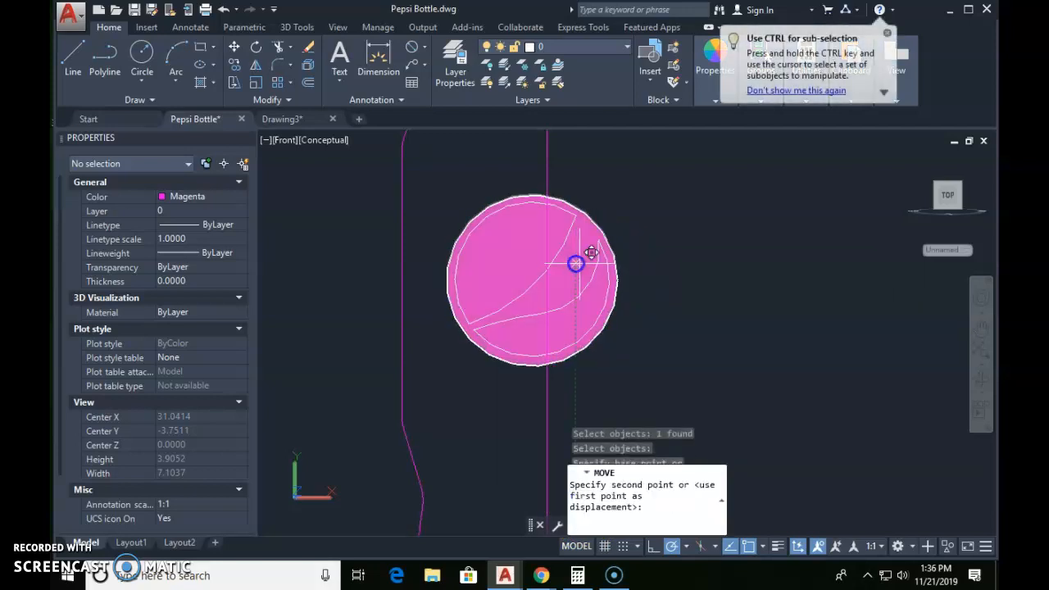
pyautogui.click(846, 259)
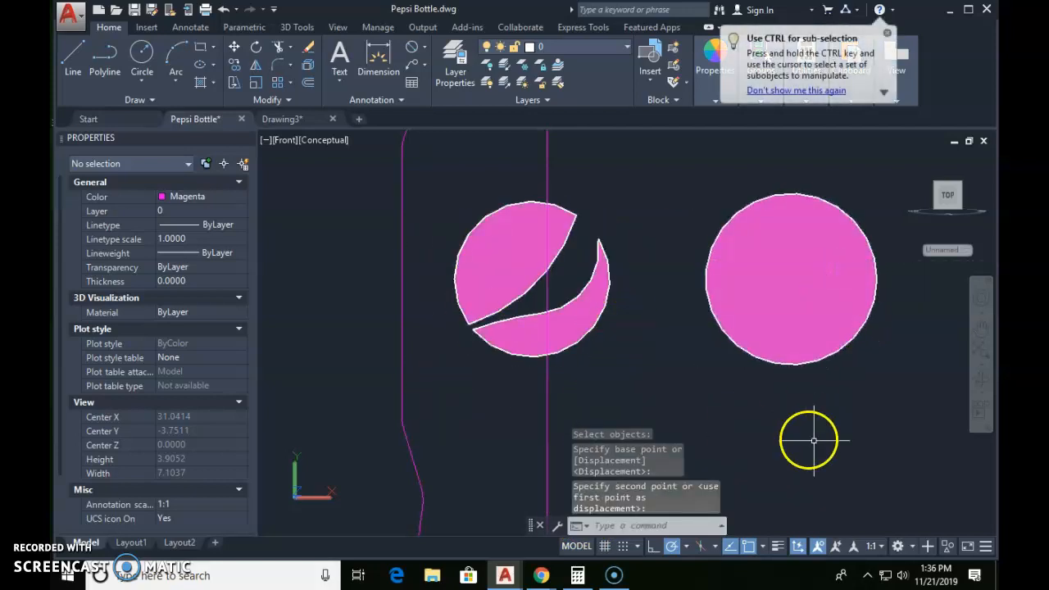
pyautogui.write('u')
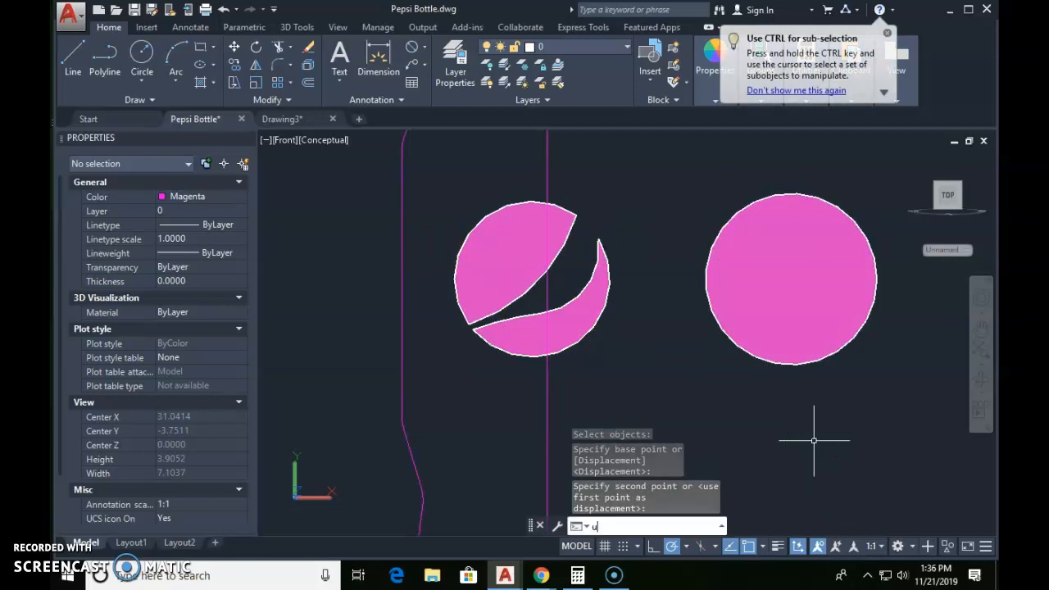
pyautogui.press('Return')
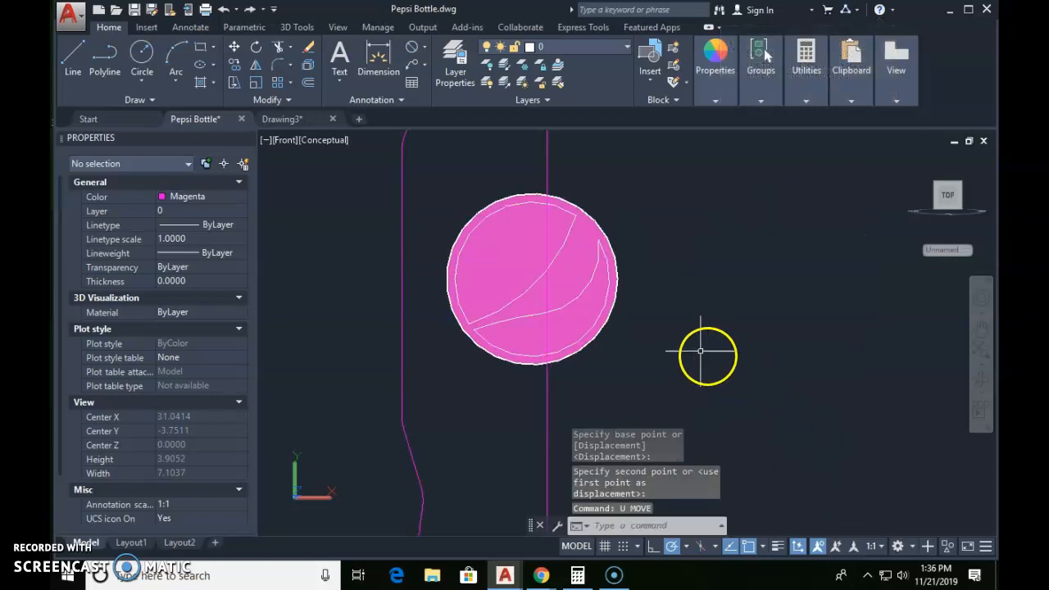
# Step: Extrude the three logo regions to a height of 2.5
pyautogui.scroll(-4, 697, 351)
pyautogui.moveTo(696, 356); pyautogui.dragTo(610, 320, button='middle')
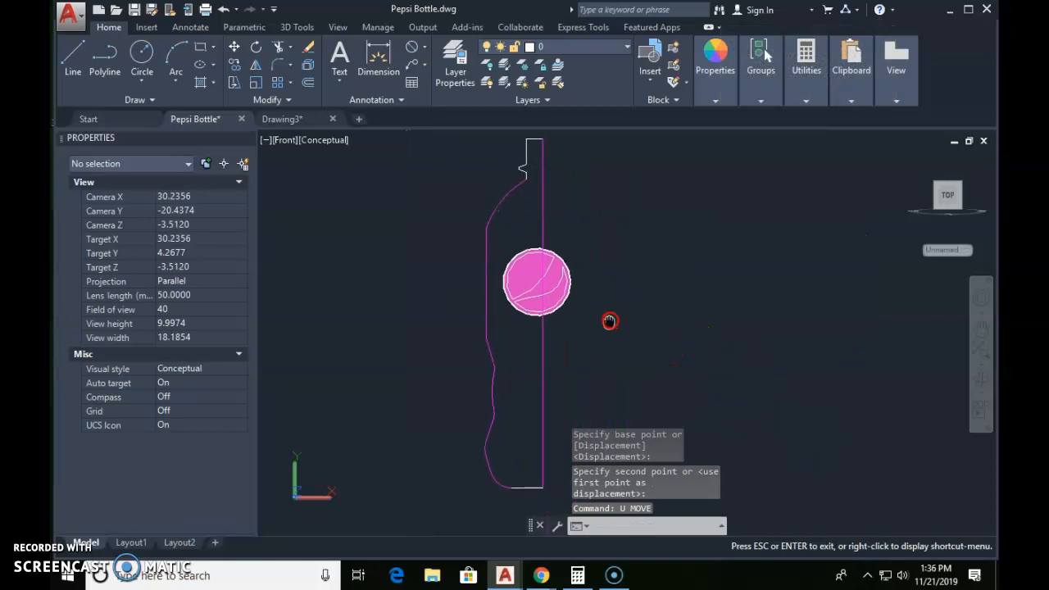
pyautogui.write('ext')
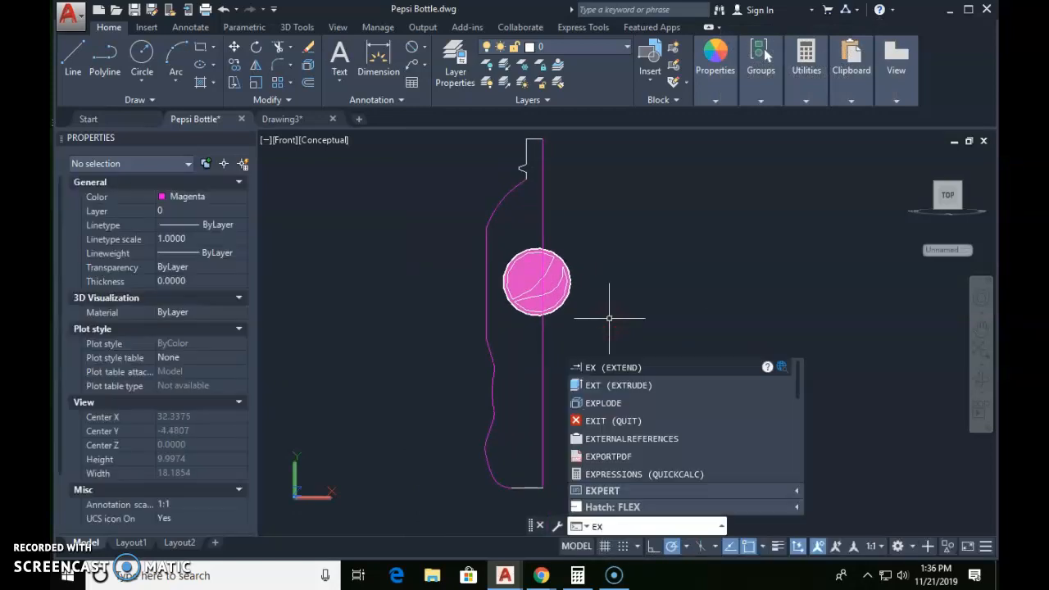
pyautogui.press('Return')
pyautogui.click(471, 236)
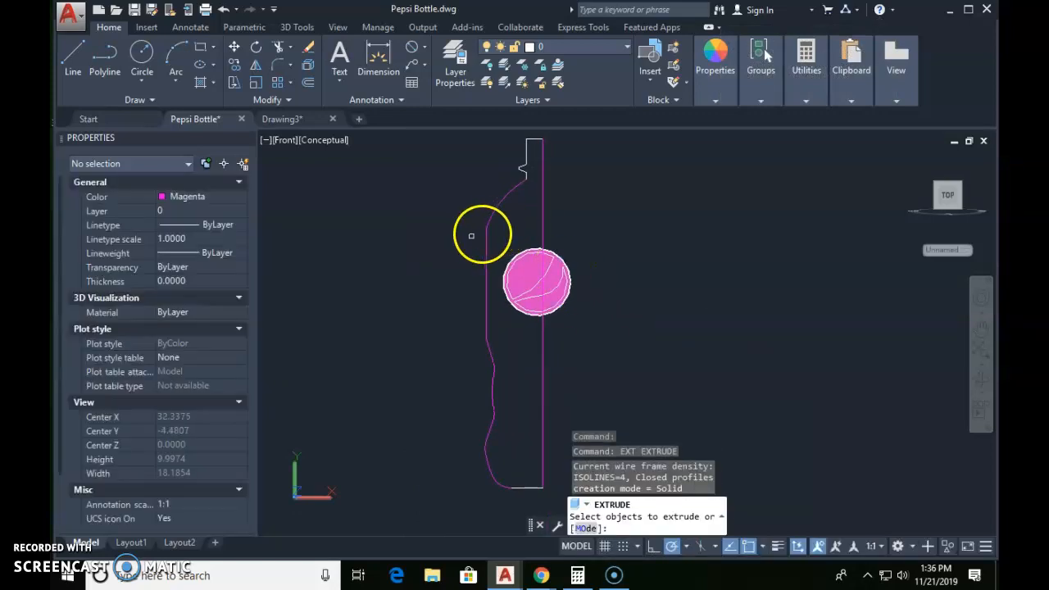
pyautogui.click(610, 325)
pyautogui.press('Return')
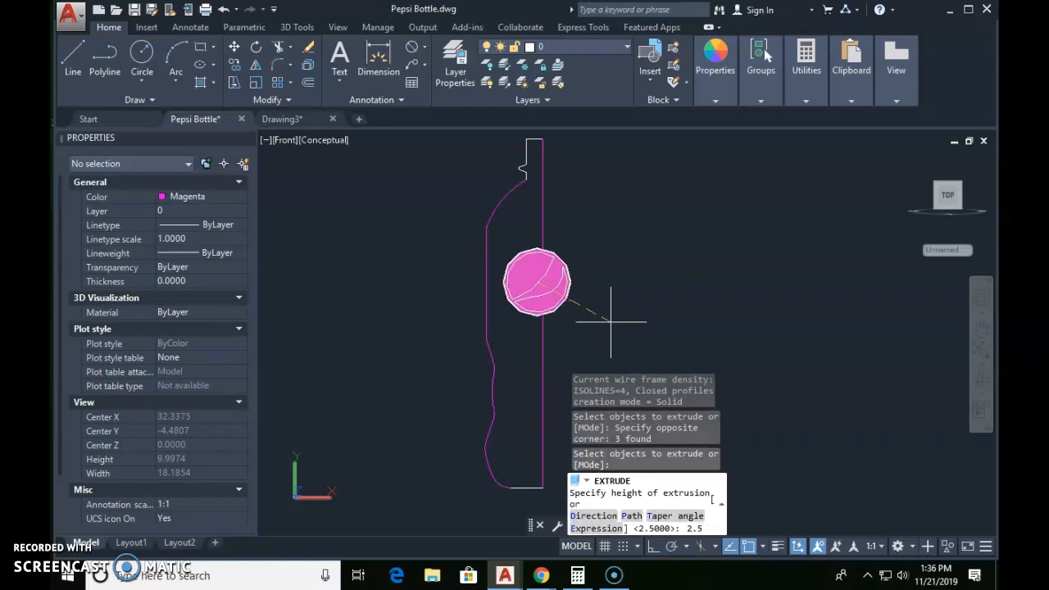
pyautogui.press('Return')
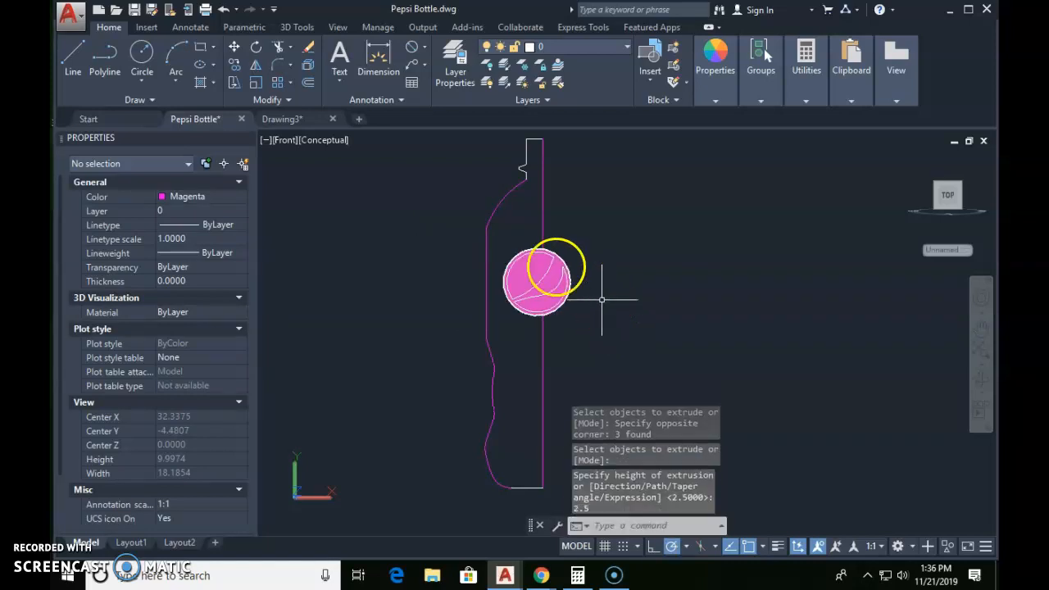
# Step: Examine the extruded logo solids, the bottle profile and the revolved bottle from an angled view
pyautogui.keyDown('shift'); pyautogui.moveTo(646, 377); pyautogui.dragTo(672, 344, button='middle'); pyautogui.keyUp('shift')
pyautogui.moveTo(615, 360); pyautogui.dragTo(620, 148, button='middle')
pyautogui.keyDown('shift'); pyautogui.moveTo(594, 451); pyautogui.dragTo(661, 446, button='middle'); pyautogui.keyUp('shift')
pyautogui.scroll(-5, 670, 363)
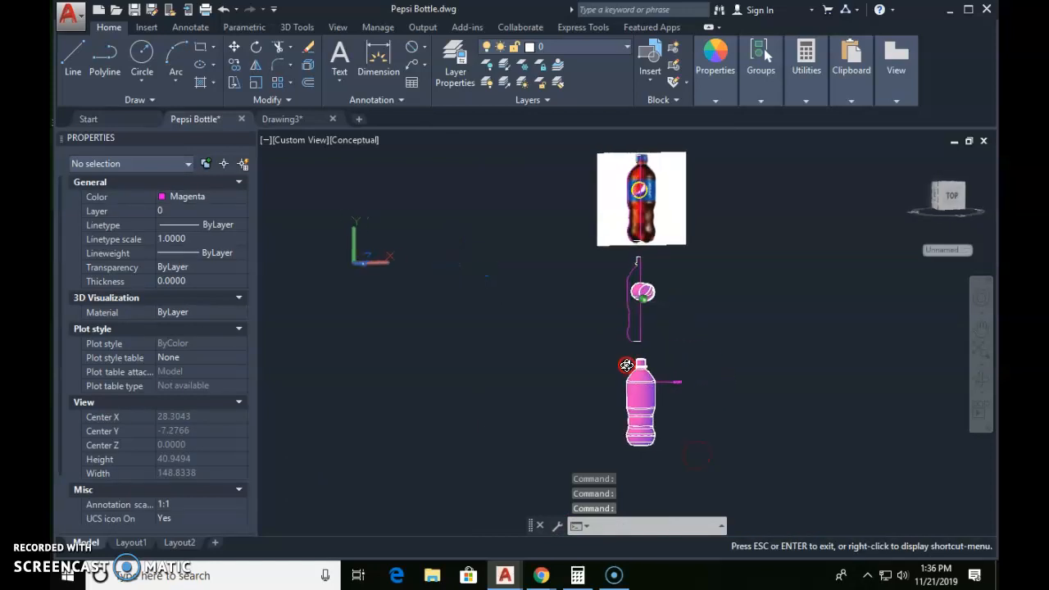
pyautogui.keyDown('shift'); pyautogui.moveTo(530, 387); pyautogui.dragTo(508, 375, button='middle'); pyautogui.keyUp('shift')
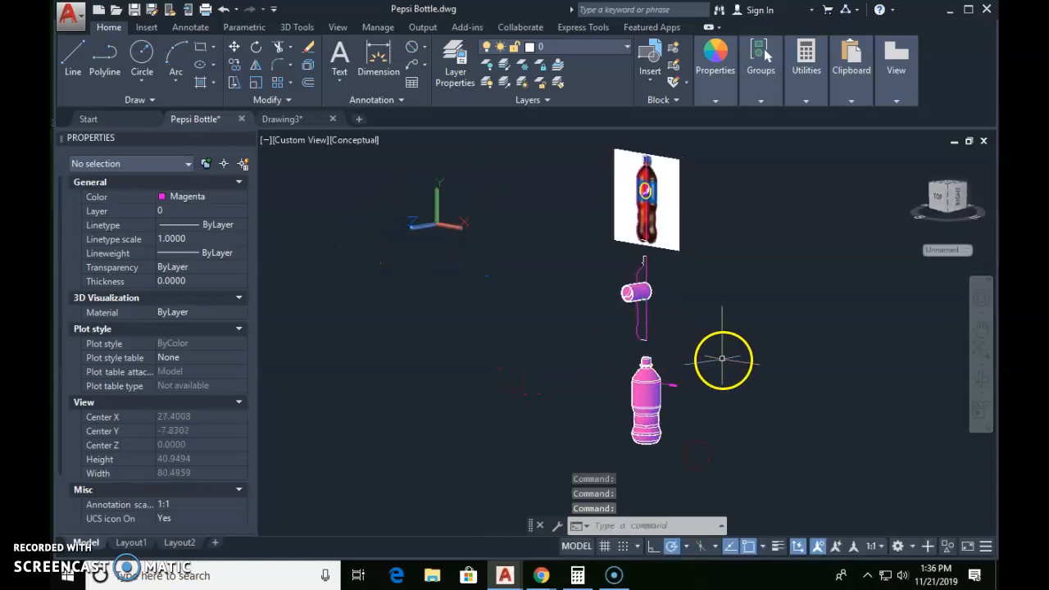
pyautogui.press('Escape')
pyautogui.press('Escape')
pyautogui.scroll(5, 644, 297)
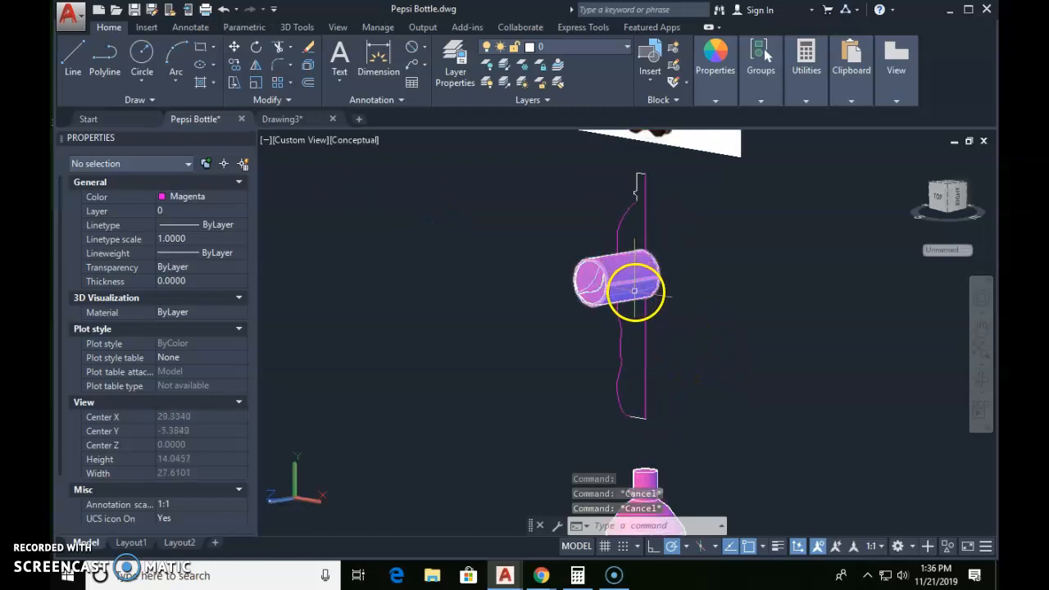
pyautogui.click(628, 269)
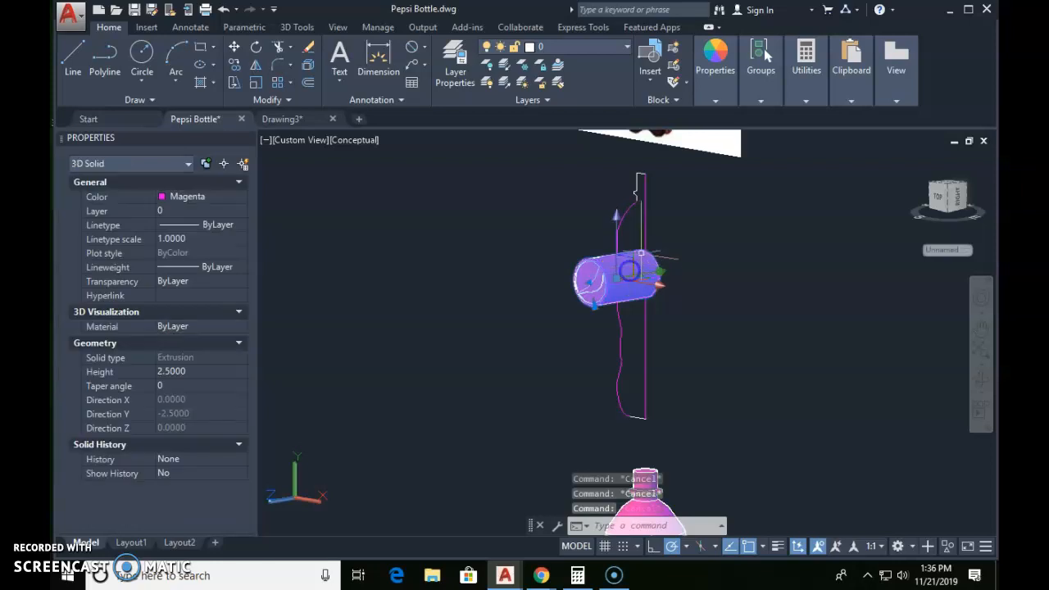
pyautogui.scroll(-2, 723, 390)
pyautogui.moveTo(723, 390); pyautogui.dragTo(727, 231, button='middle')
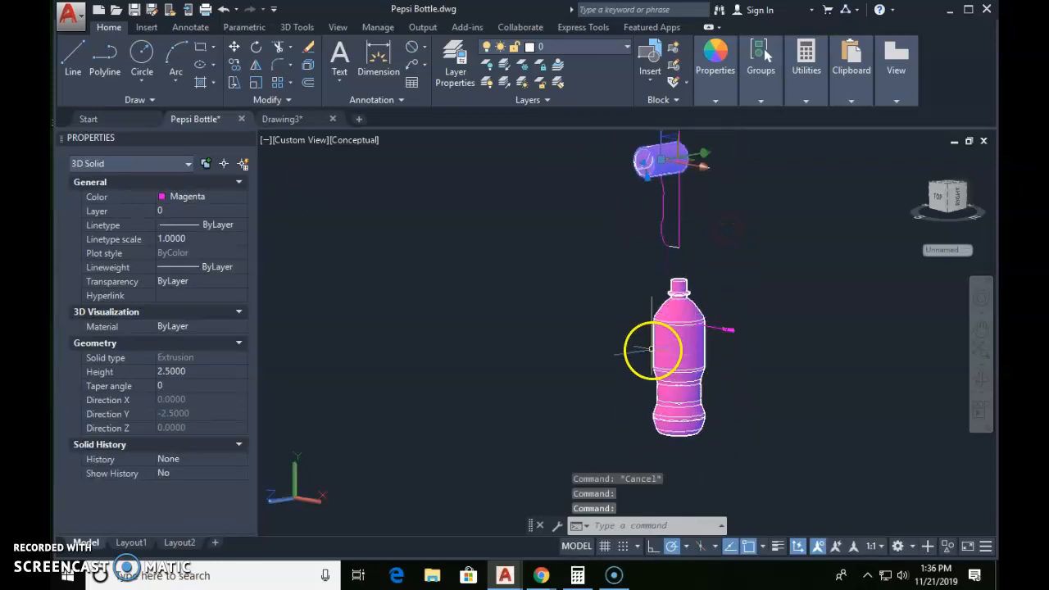
pyautogui.moveTo(657, 353); pyautogui.dragTo(659, 463, button='middle')
pyautogui.press('Escape')
pyautogui.press('Escape')
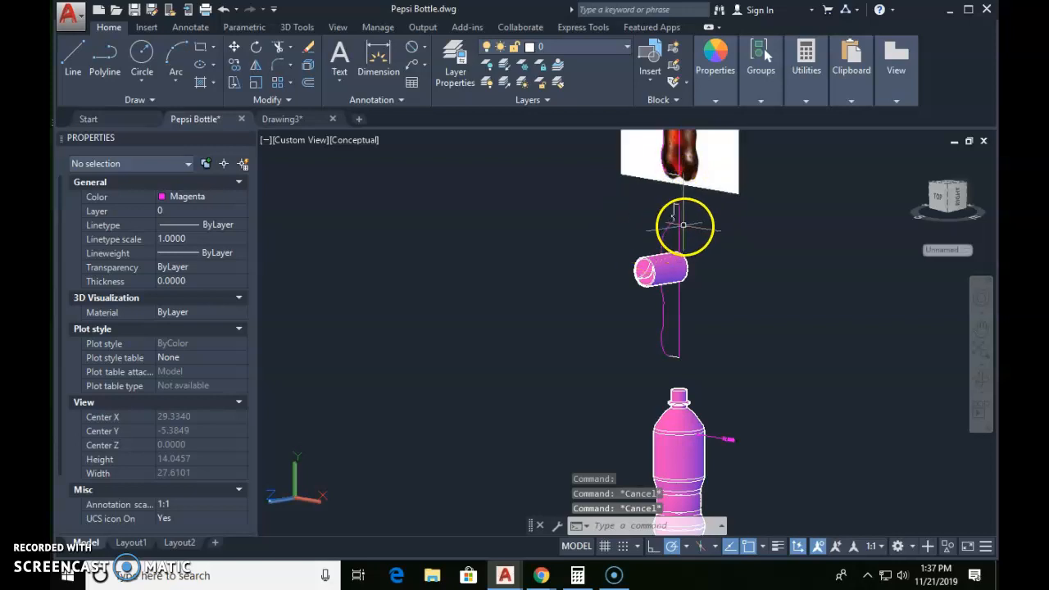
# Step: Try to copy the lower logo segment solid from the profile axis's top endpoint to the centre of the bottle's top, and undo that copy
pyautogui.write('co')
pyautogui.press('Return')
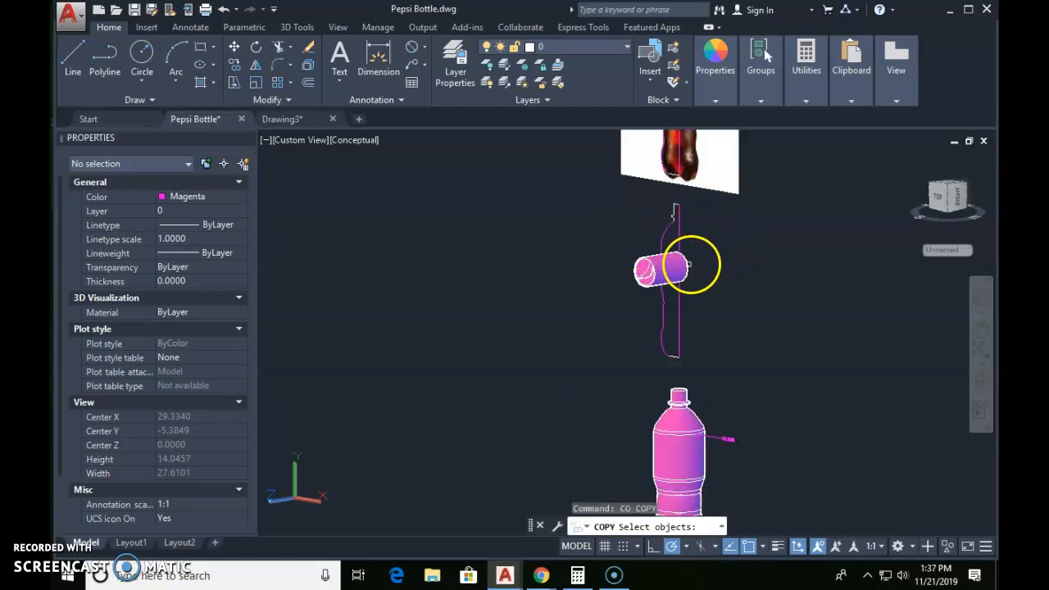
pyautogui.click(665, 269)
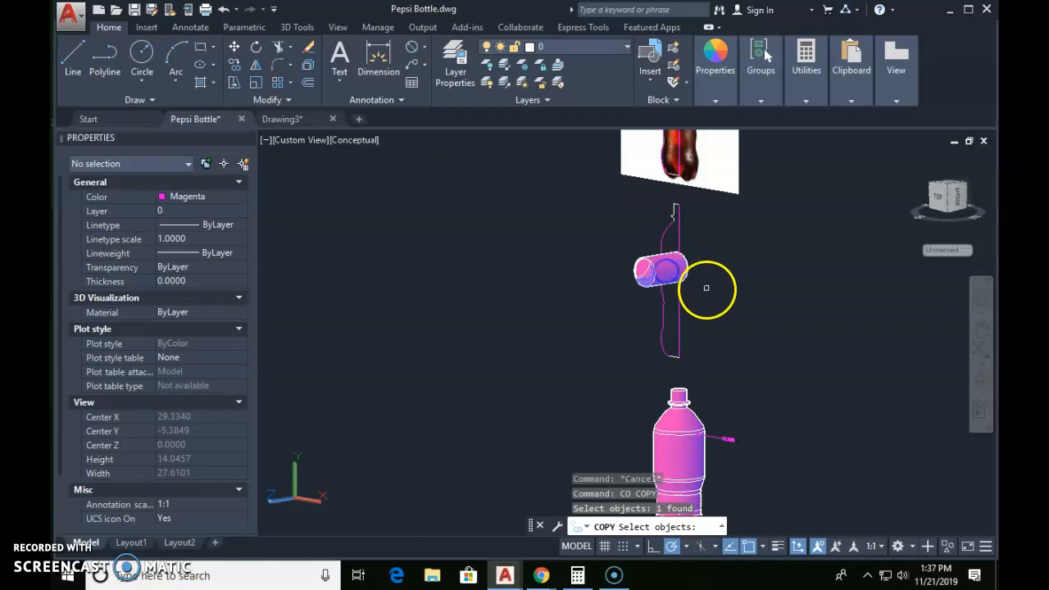
pyautogui.press('Return')
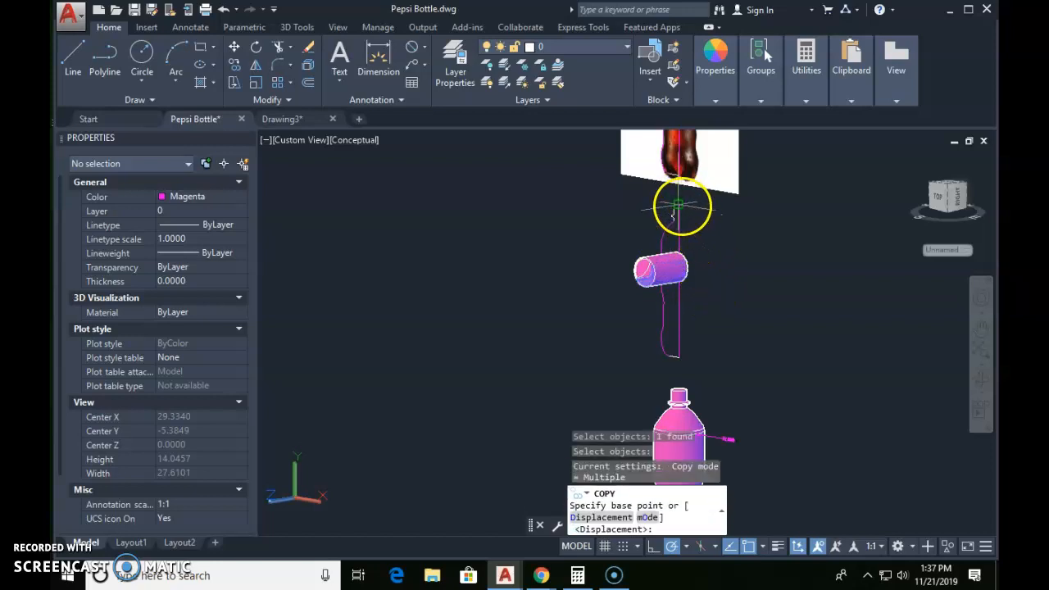
pyautogui.scroll(4, 679, 204)
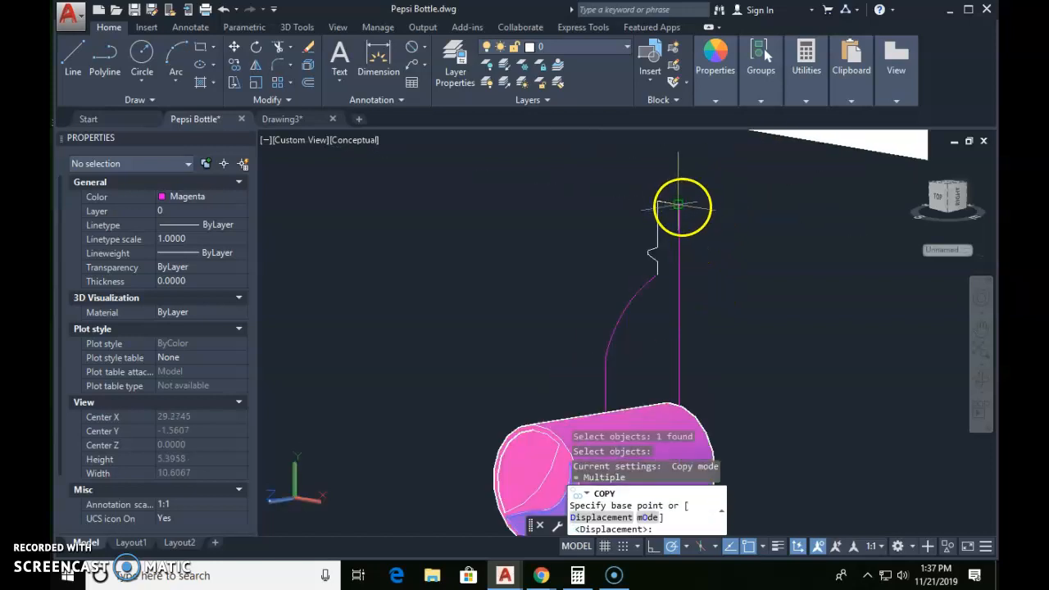
pyautogui.click(678, 205)
pyautogui.scroll(-4, 723, 315)
pyautogui.moveTo(723, 330); pyautogui.dragTo(658, 197, button='middle')
pyautogui.scroll(4, 629, 276)
pyautogui.moveTo(625, 344); pyautogui.dragTo(653, 127, button='middle')
pyautogui.scroll(3, 686, 240)
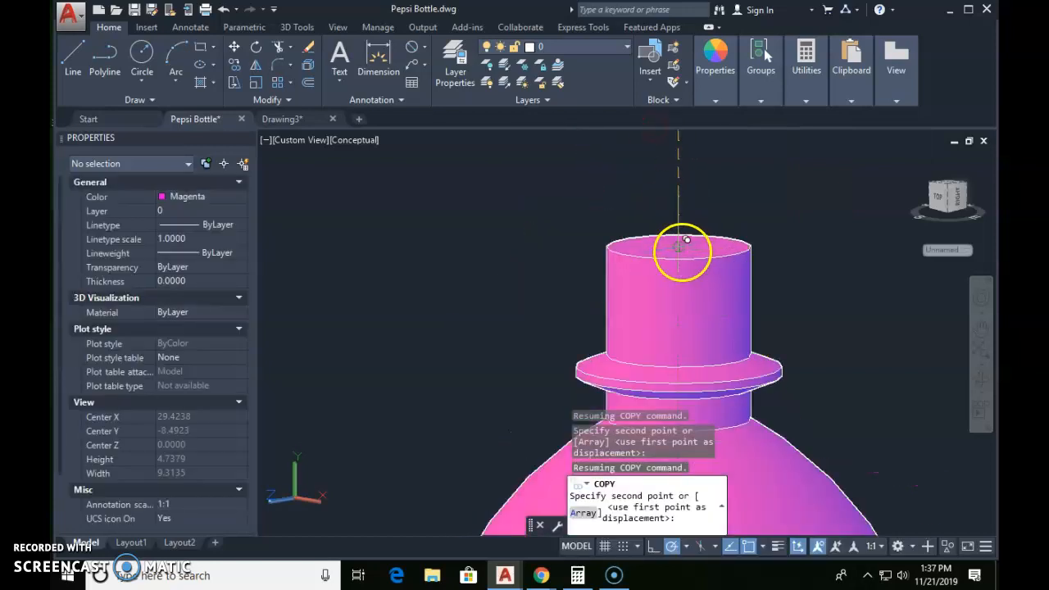
pyautogui.click(679, 248)
pyautogui.scroll(-5, 706, 264)
pyautogui.moveTo(711, 286); pyautogui.dragTo(707, 206, button='middle')
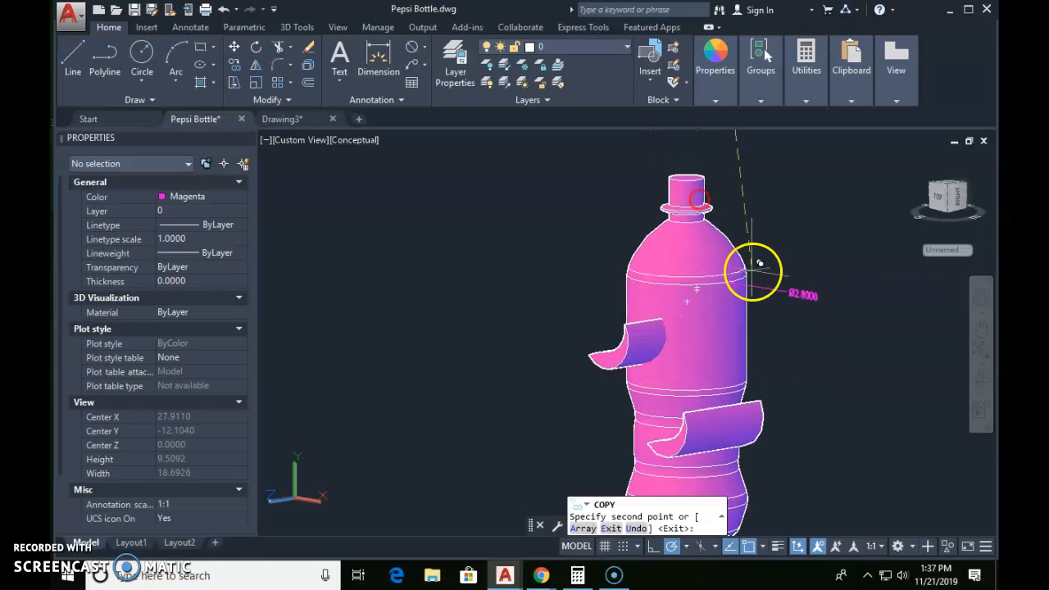
pyautogui.press('Escape')
pyautogui.write('u')
pyautogui.press('Return')
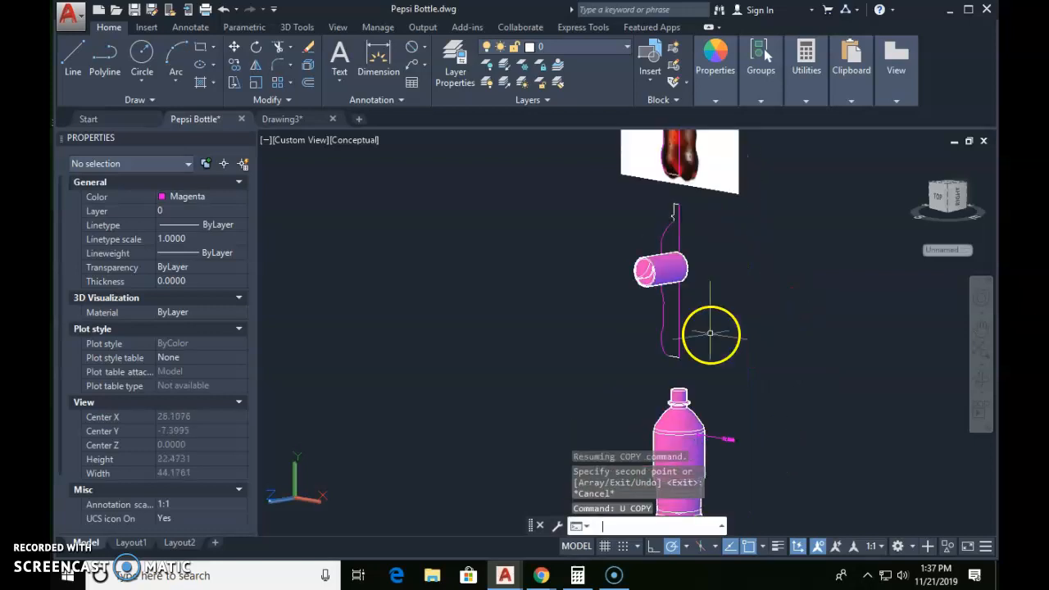
# Step: Copy the outer cylindrical logo solid from the profile axis's top endpoint to the centre of the bottle's top face
pyautogui.write('co')
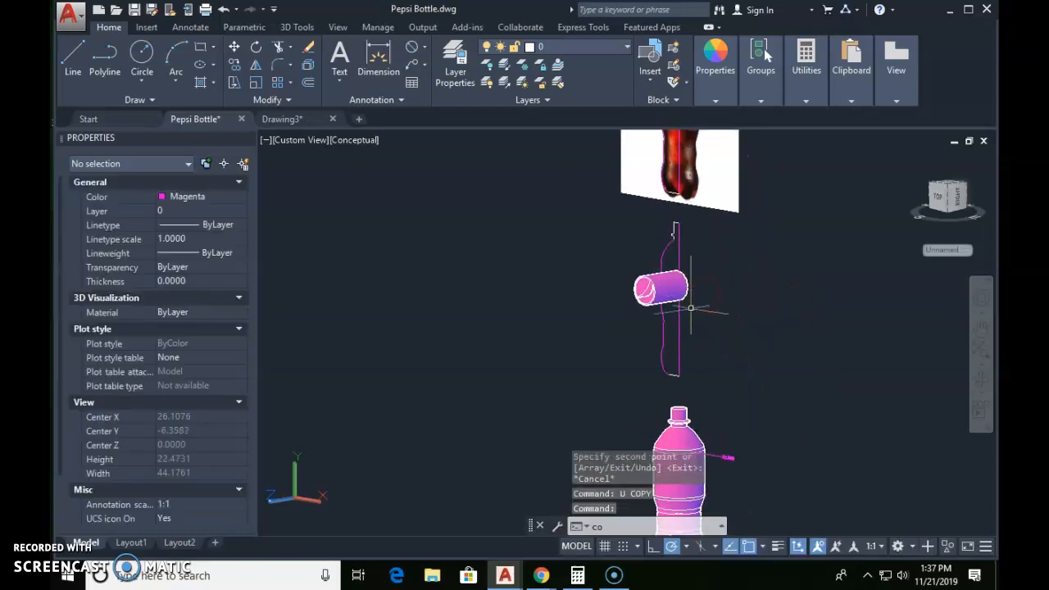
pyautogui.press('Return')
pyautogui.scroll(3, 671, 282)
pyautogui.click(672, 274)
pyautogui.press('Return')
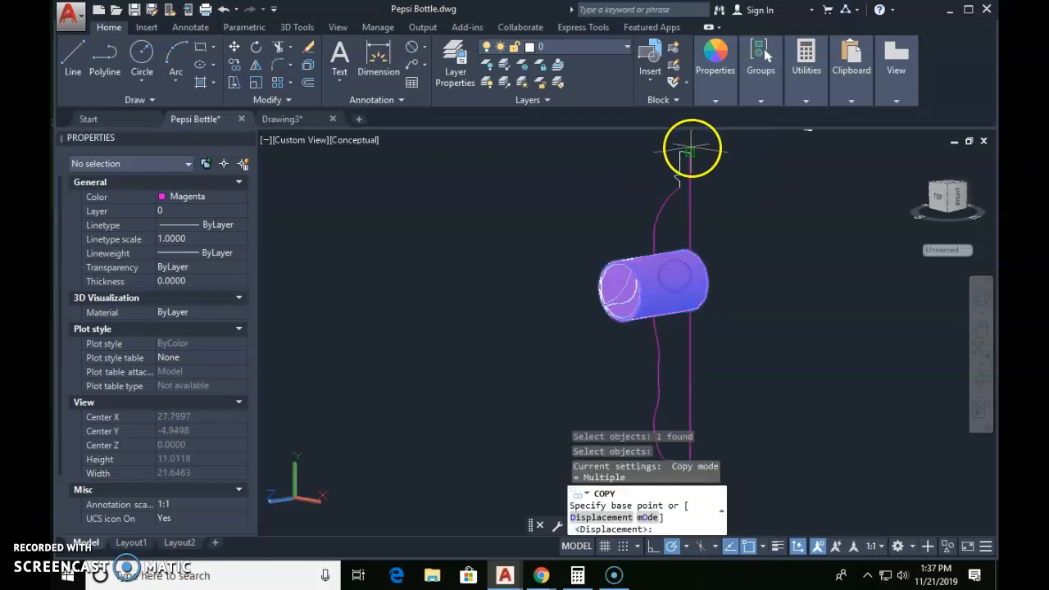
pyautogui.click(689, 152)
pyautogui.moveTo(687, 313); pyautogui.dragTo(694, 182, button='middle')
pyautogui.moveTo(695, 345); pyautogui.dragTo(686, 222, button='middle')
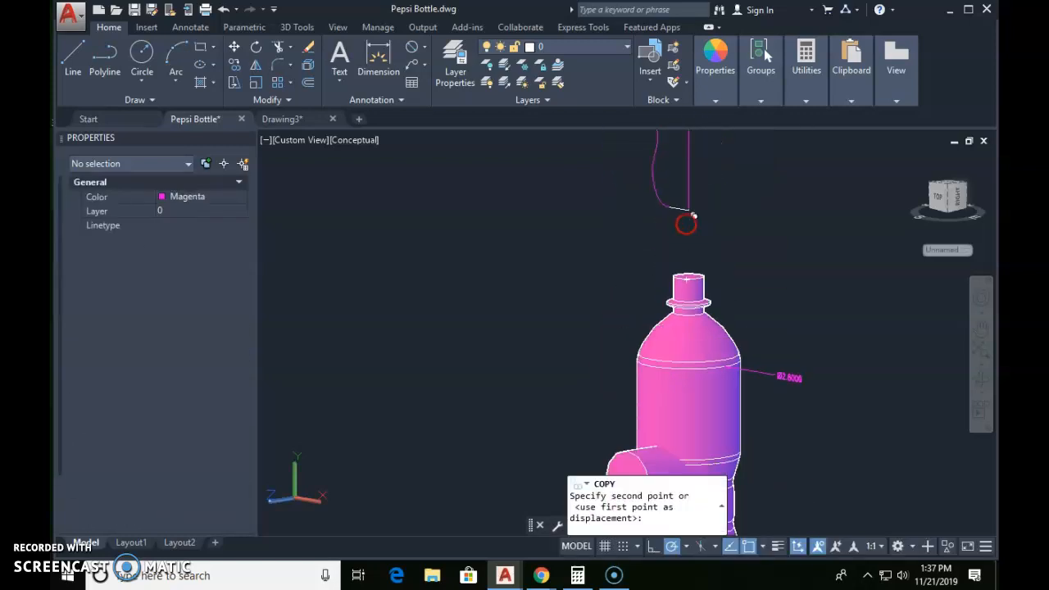
pyautogui.scroll(4, 693, 270)
pyautogui.click(689, 277)
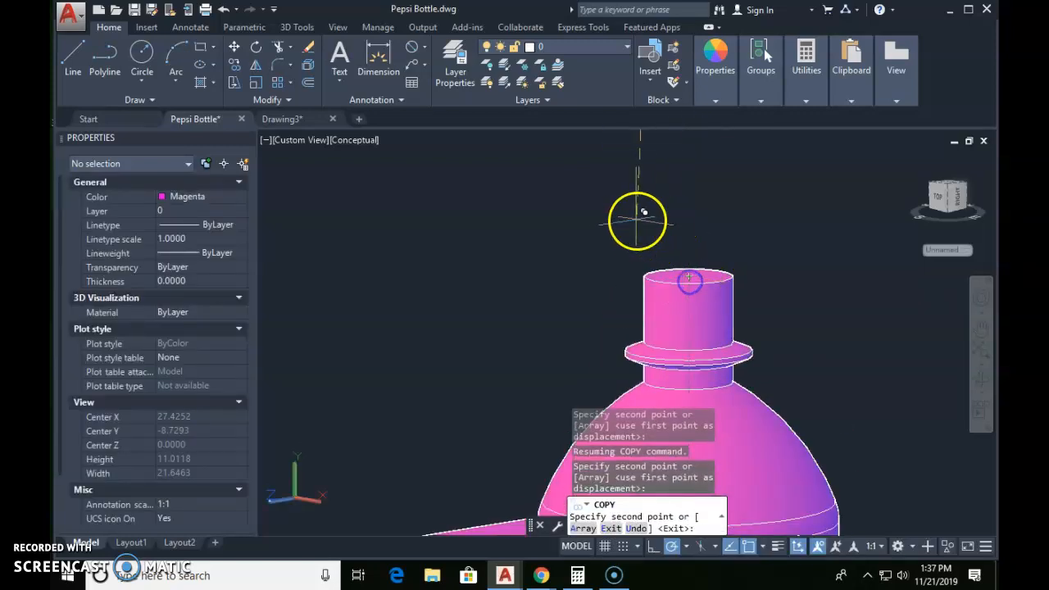
pyautogui.scroll(-4, 633, 222)
pyautogui.press('Escape')
pyautogui.press('Escape')
pyautogui.moveTo(612, 395); pyautogui.dragTo(541, 334, button='middle')
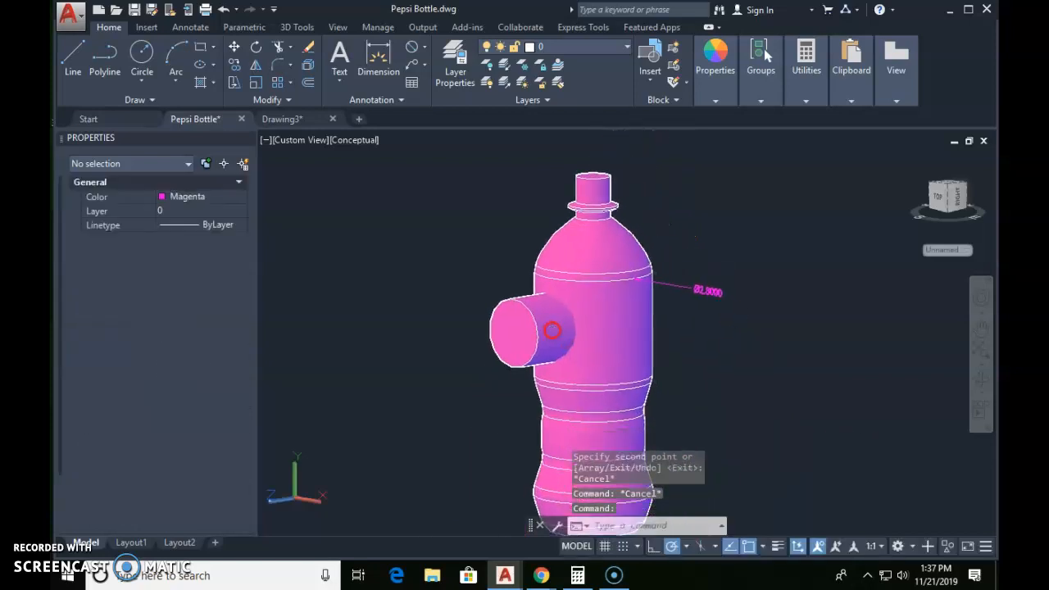
pyautogui.keyDown('shift'); pyautogui.moveTo(603, 361); pyautogui.dragTo(670, 362, button='middle'); pyautogui.keyUp('shift')
pyautogui.moveTo(680, 241); pyautogui.dragTo(707, 460, button='middle')
pyautogui.scroll(1, 707, 459)
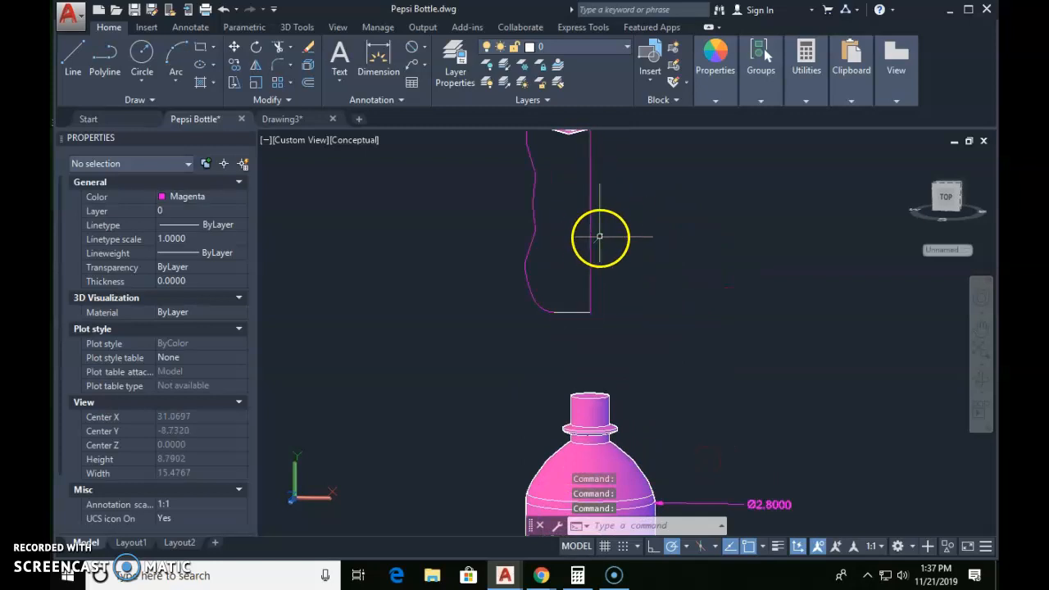